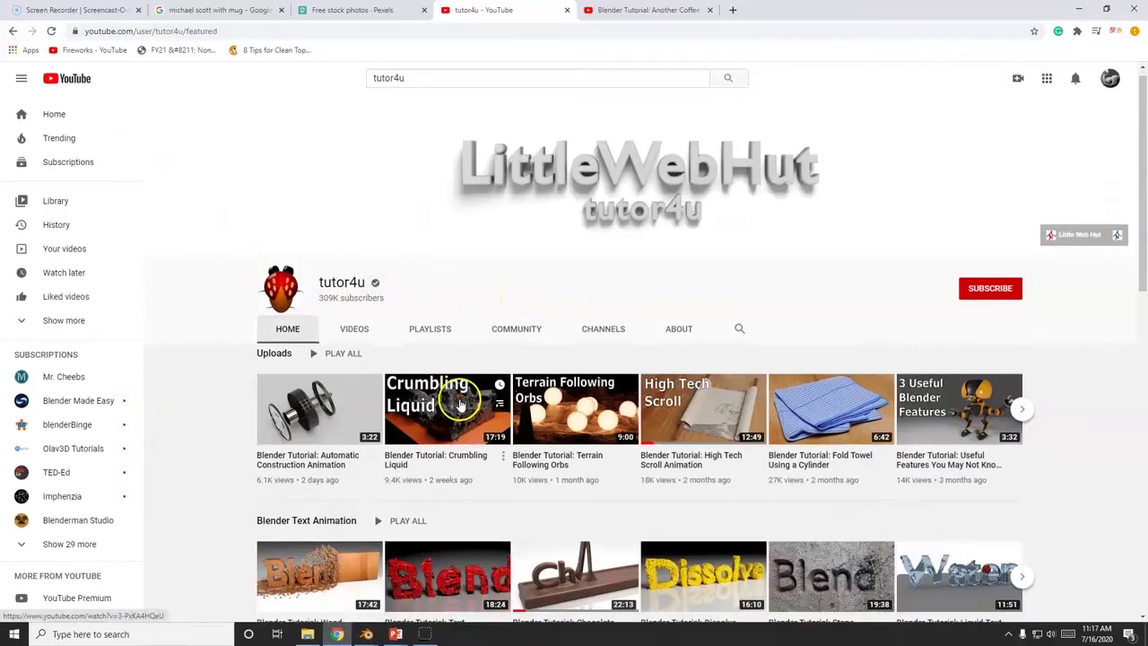
# - Look through the tutor4u YouTube channel's video lists and its coffee cup tutorial page
pyautogui.scroll(-2, 439, 408)
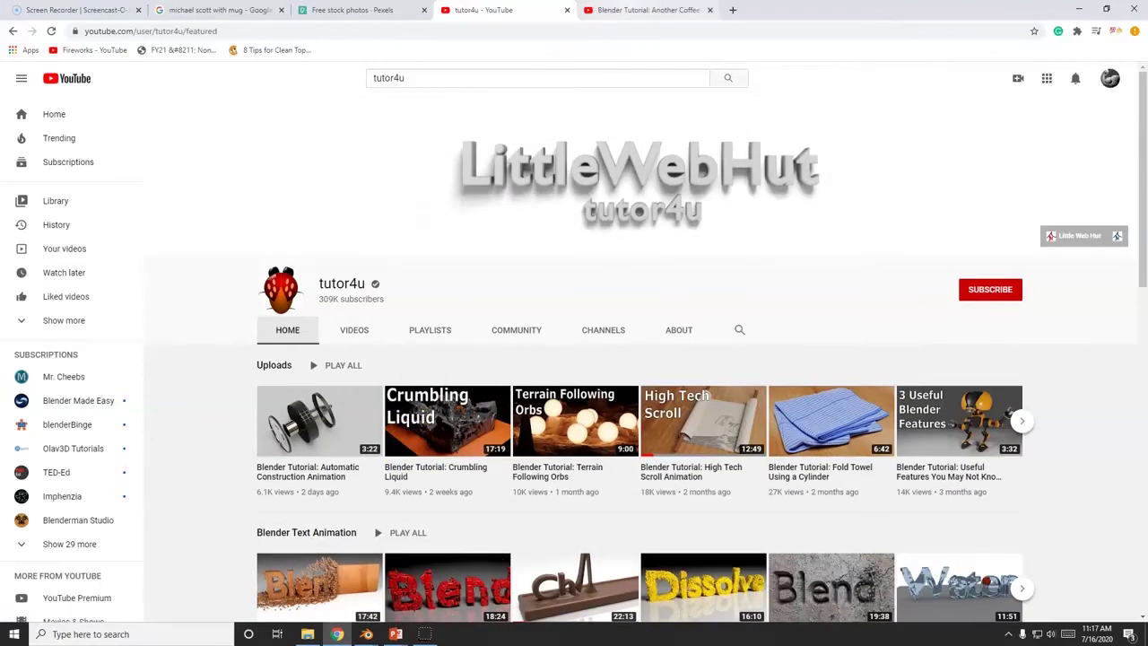
pyautogui.click(646, 10)
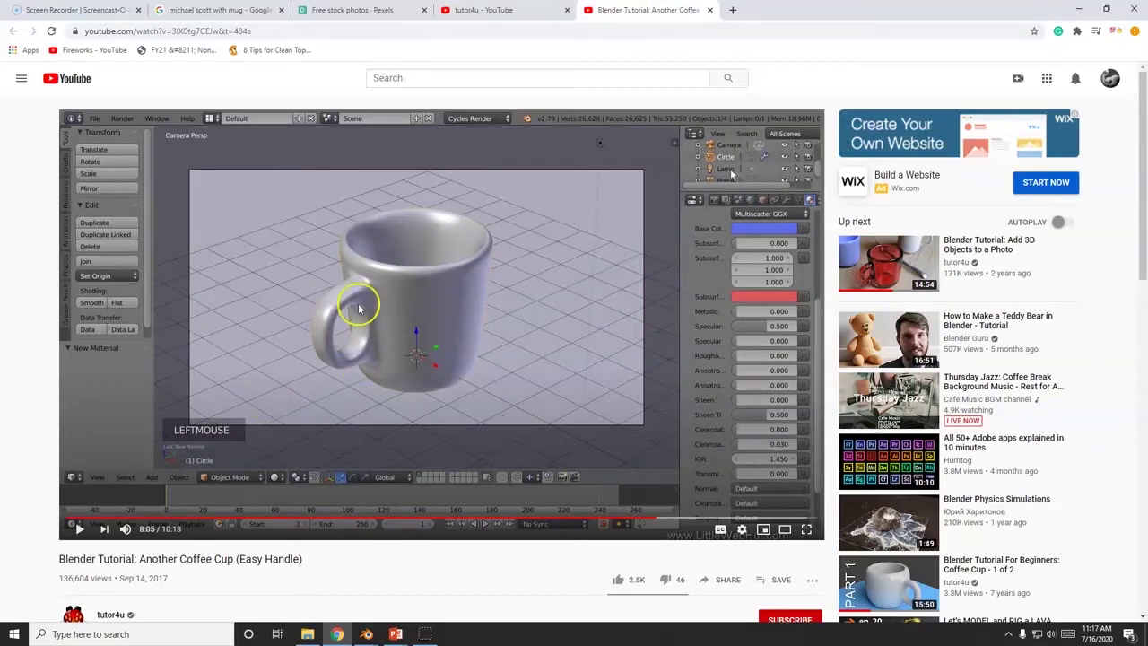
pyautogui.click(484, 10)
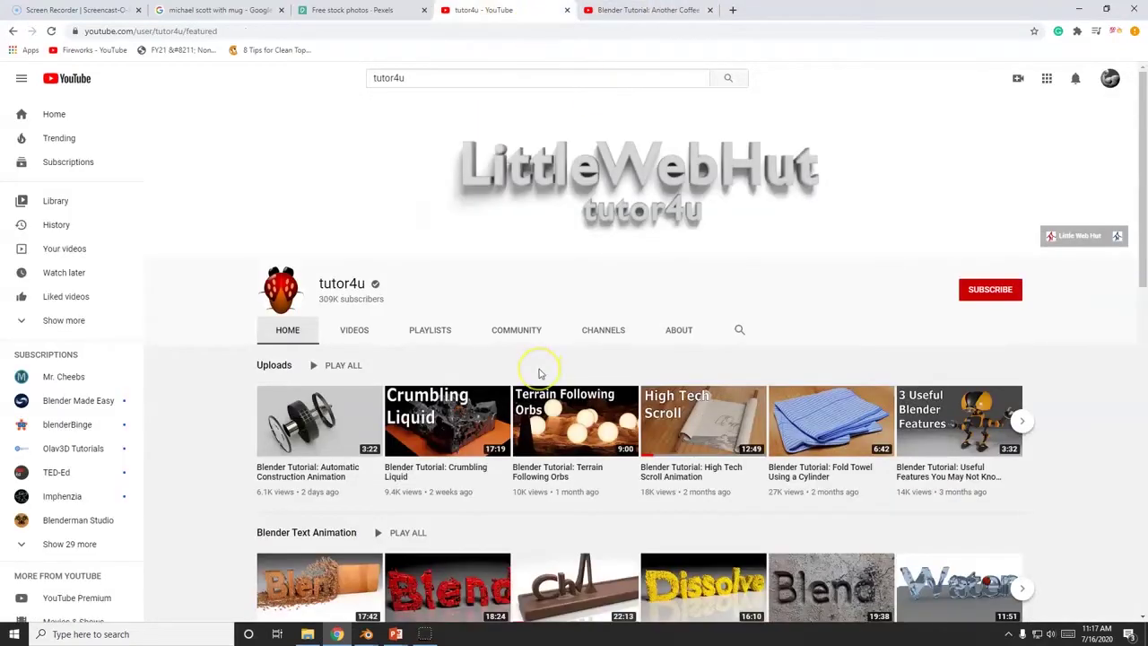
pyautogui.scroll(-2, 539, 373)
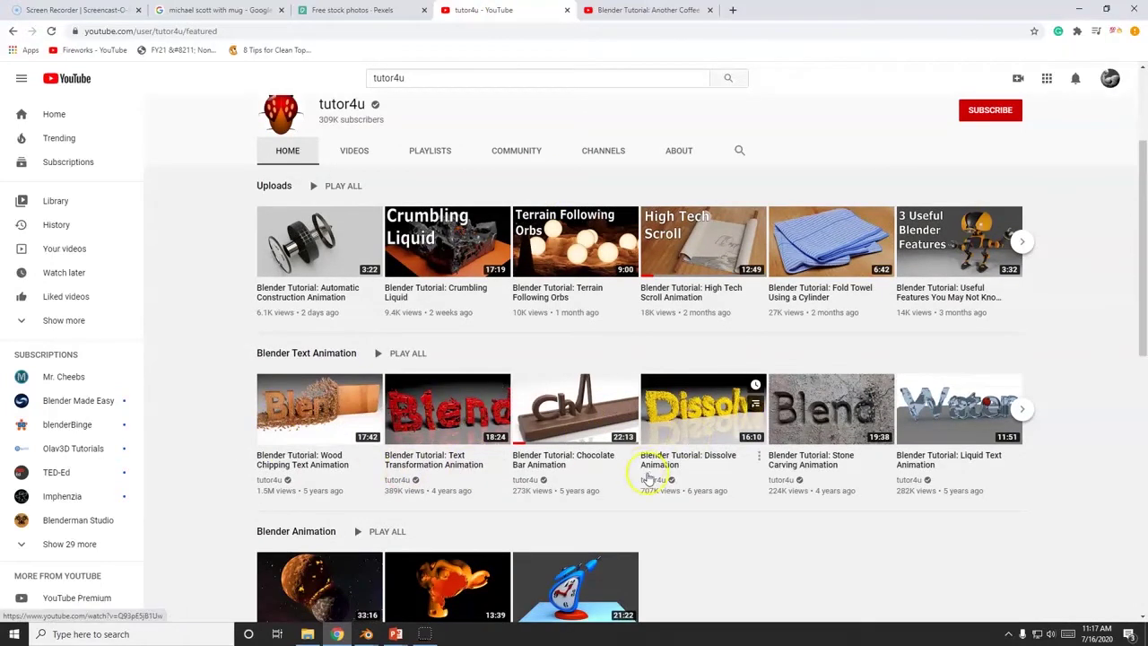
pyautogui.scroll(1, 647, 478)
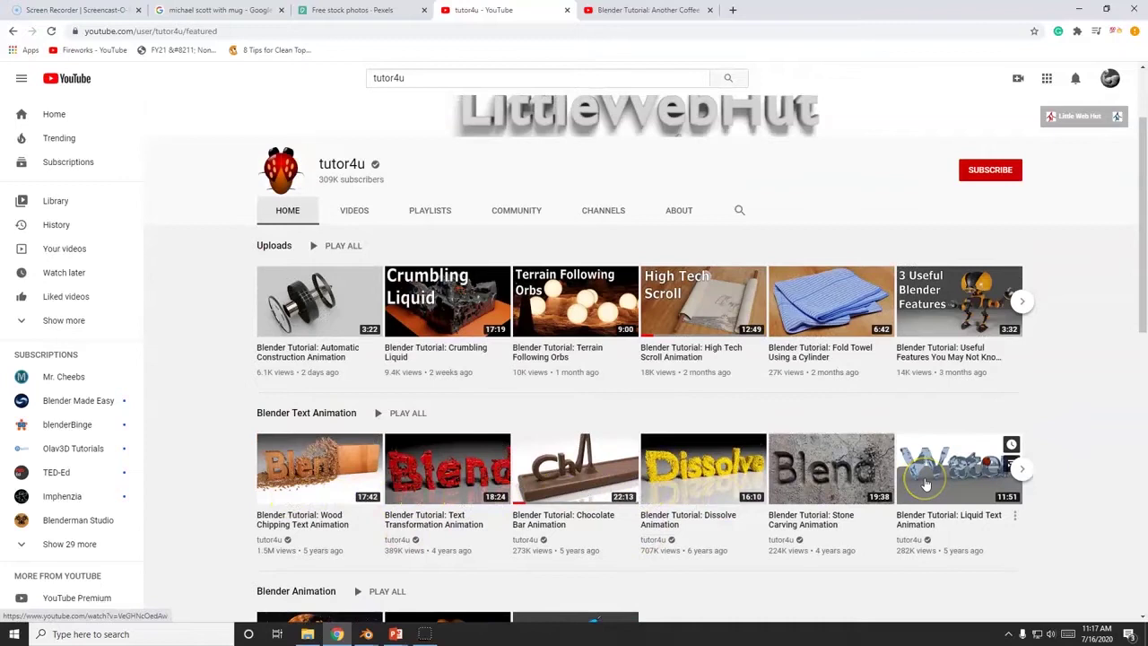
pyautogui.scroll(-2, 927, 484)
pyautogui.click(876, 499)
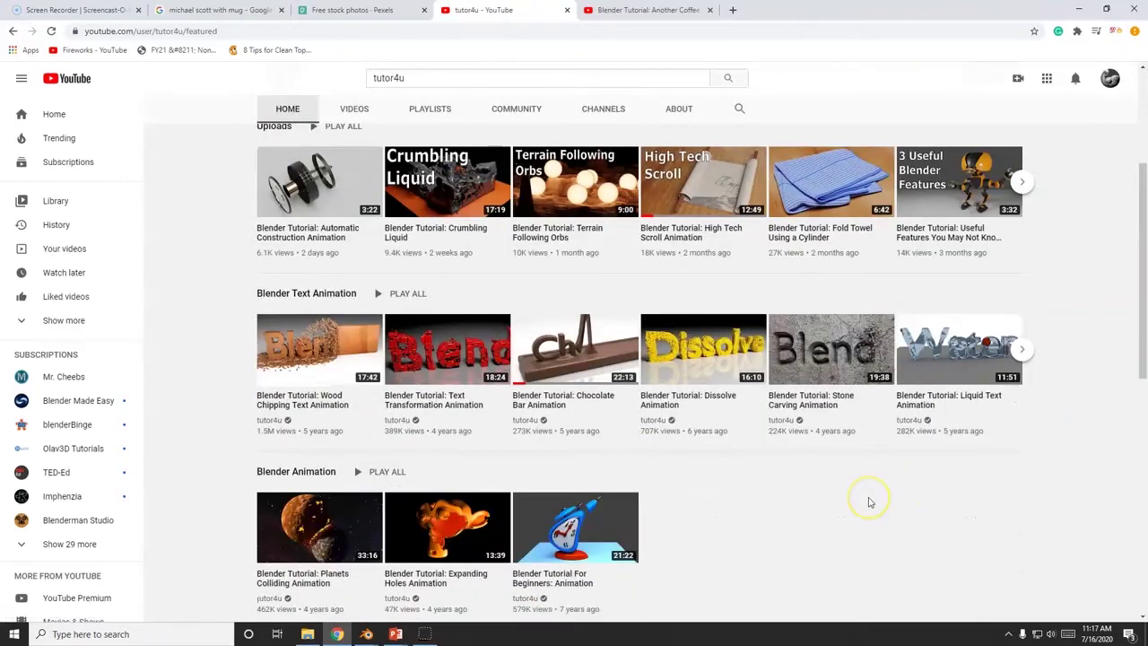
pyautogui.scroll(3, 867, 500)
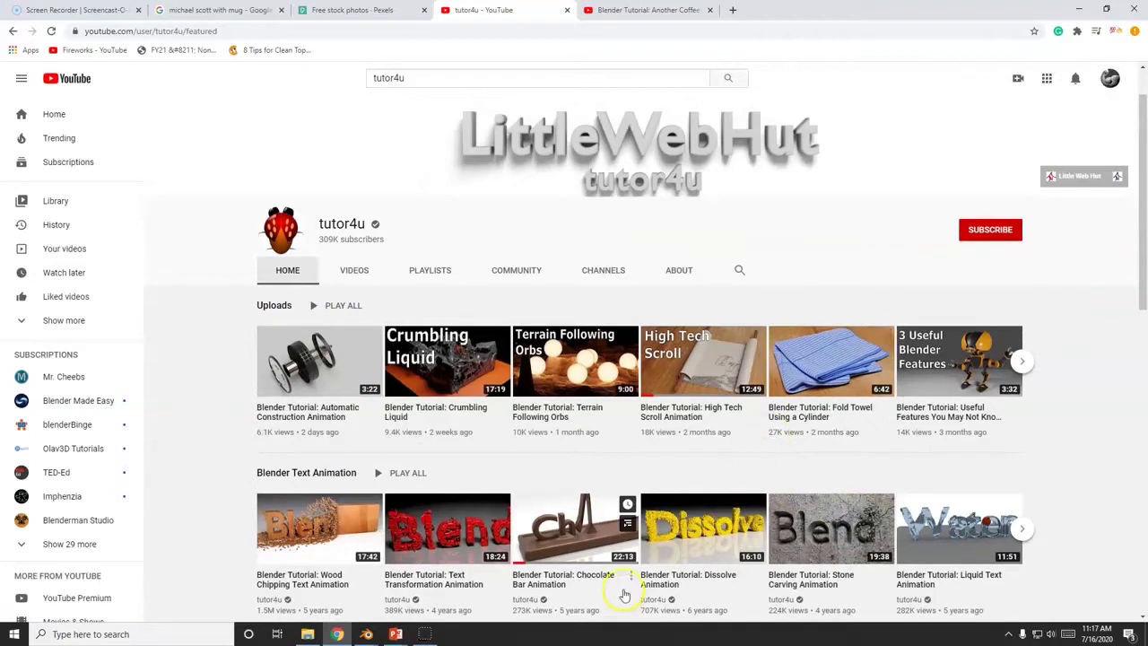
# - Switch to the Blender window with the empty default scene and delete the default cube
pyautogui.moveTo(367, 633)
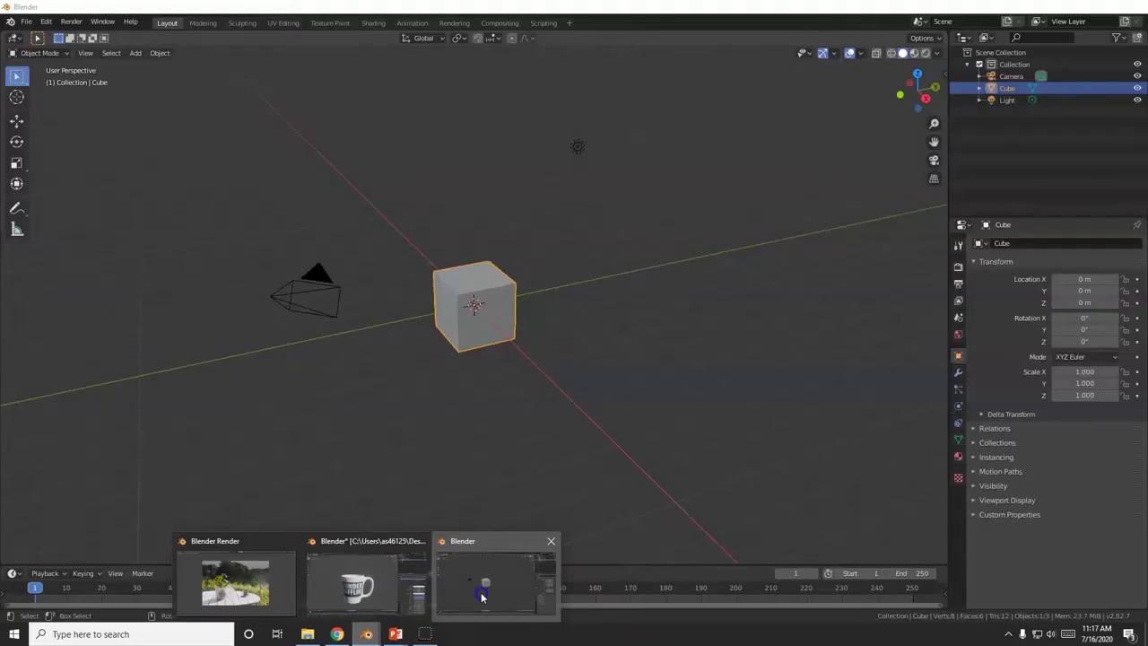
pyautogui.click(480, 592)
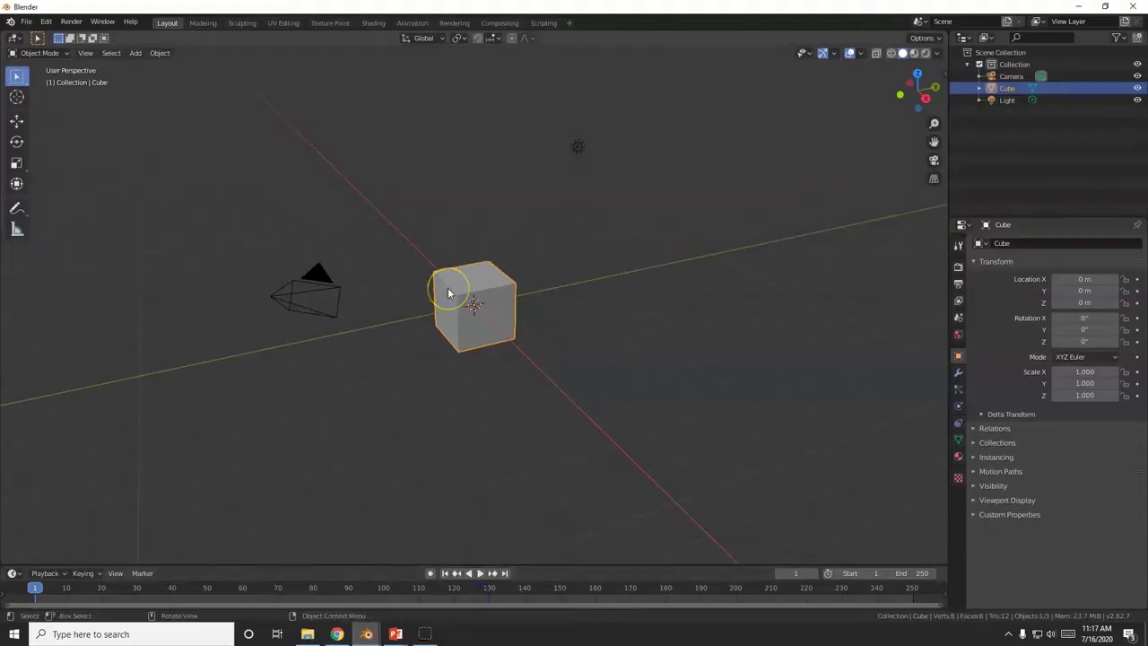
pyautogui.scroll(5, 475, 349)
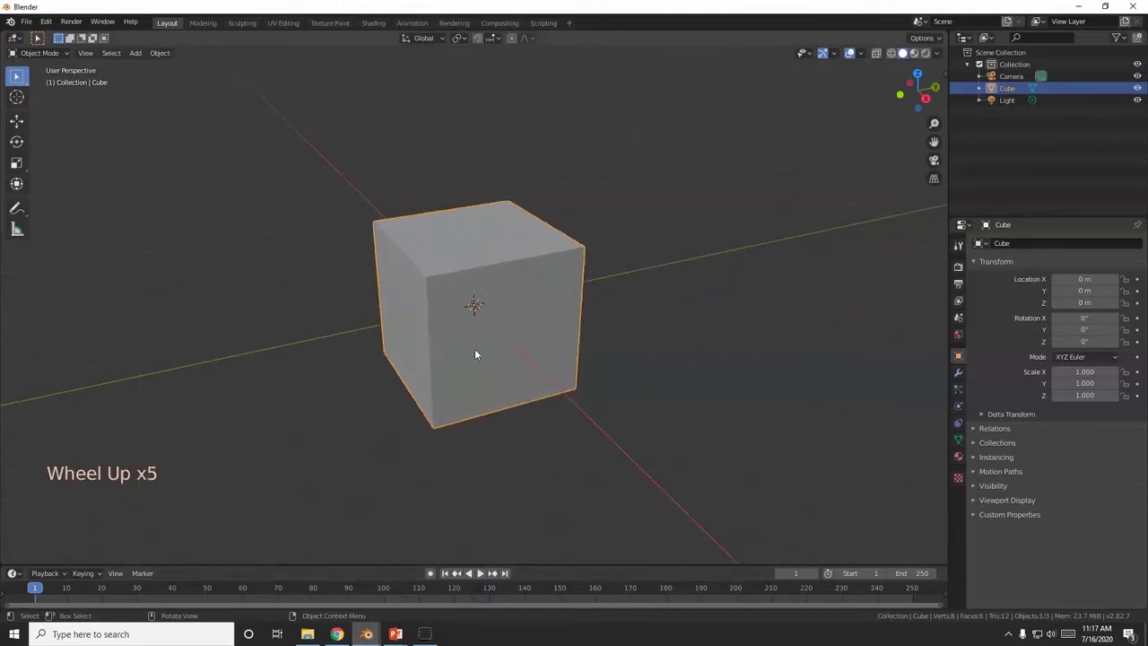
pyautogui.press('x')
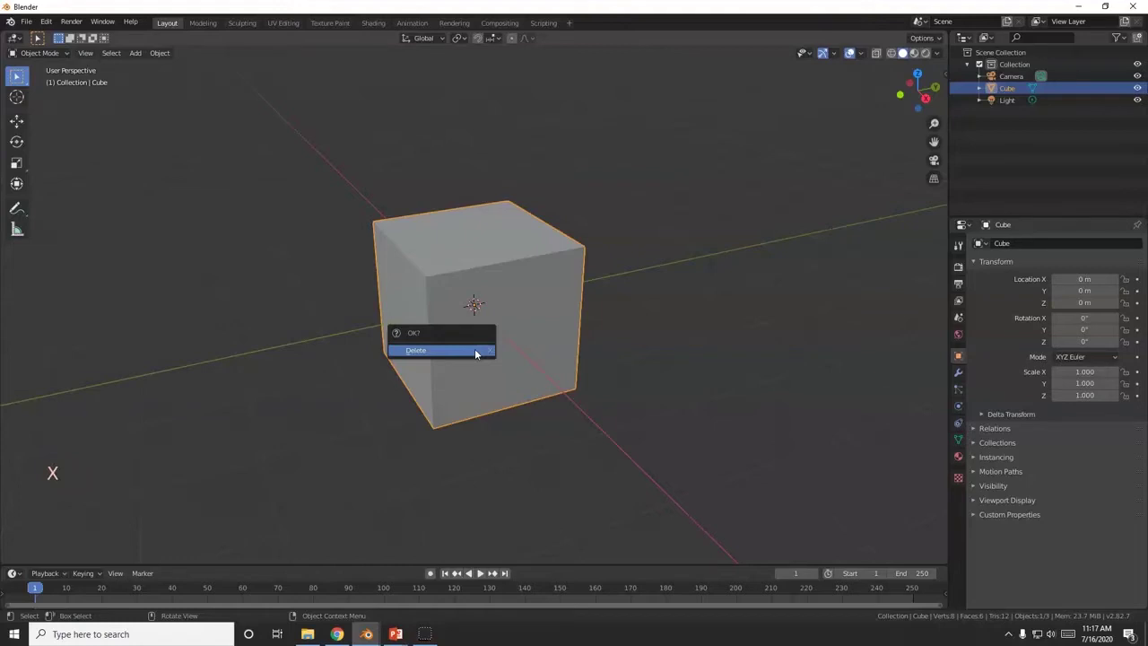
pyautogui.click(476, 351)
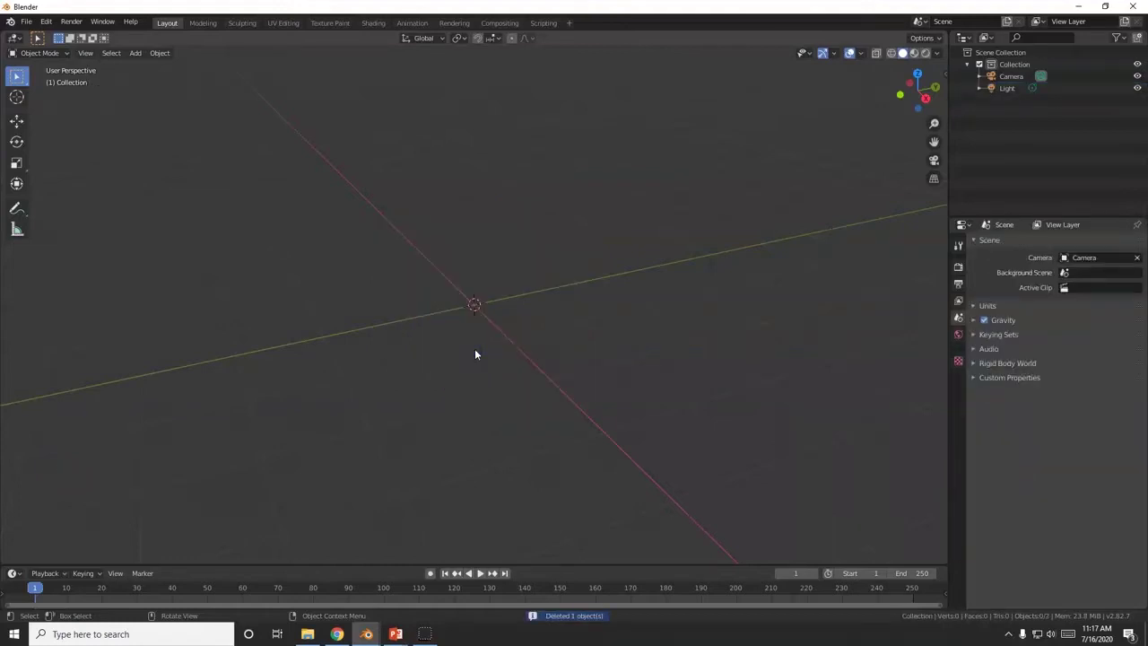
# - Add a mesh circle at the world origin
pyautogui.hotkey('shift', 'a')
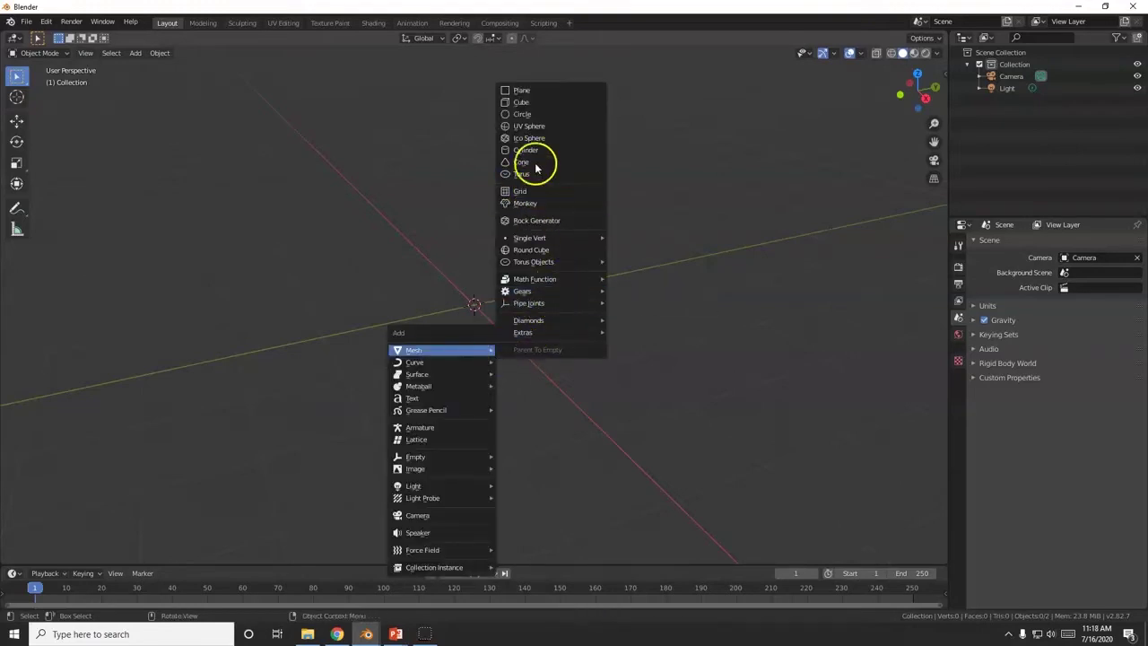
pyautogui.click(538, 114)
pyautogui.scroll(3, 515, 388)
pyautogui.scroll(1, 515, 388)
pyautogui.moveTo(457, 367); pyautogui.dragTo(430, 355, button='middle')
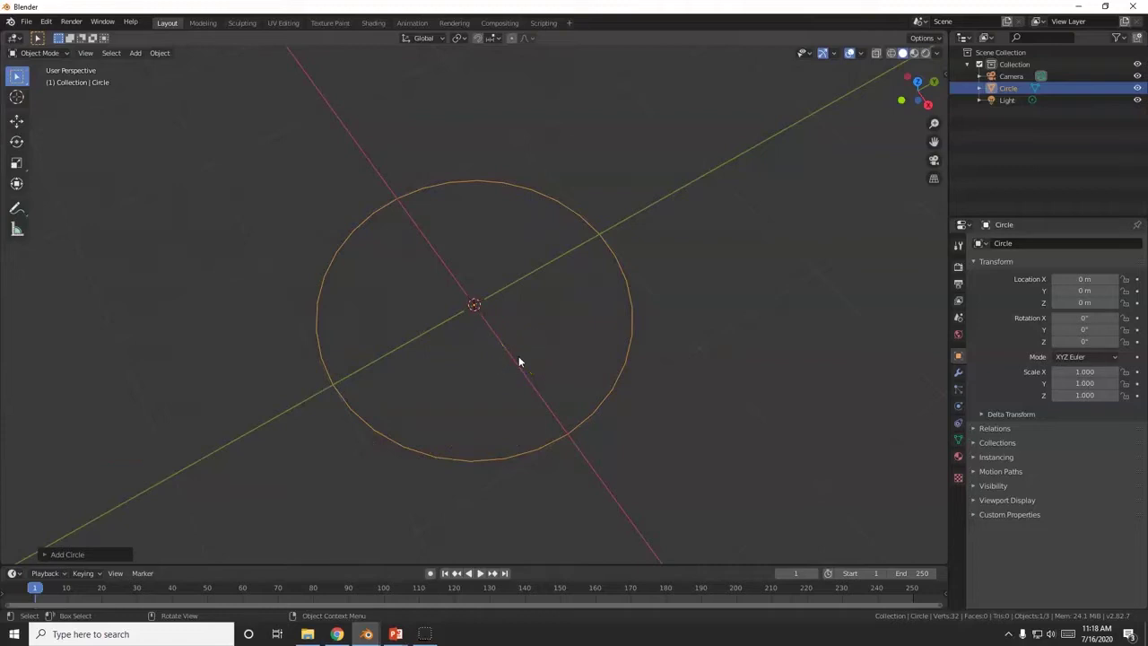
# - Enter Edit Mode on the circle and, in front view, extrude it 3 m upward along the global Z axis
pyautogui.press('Tab')
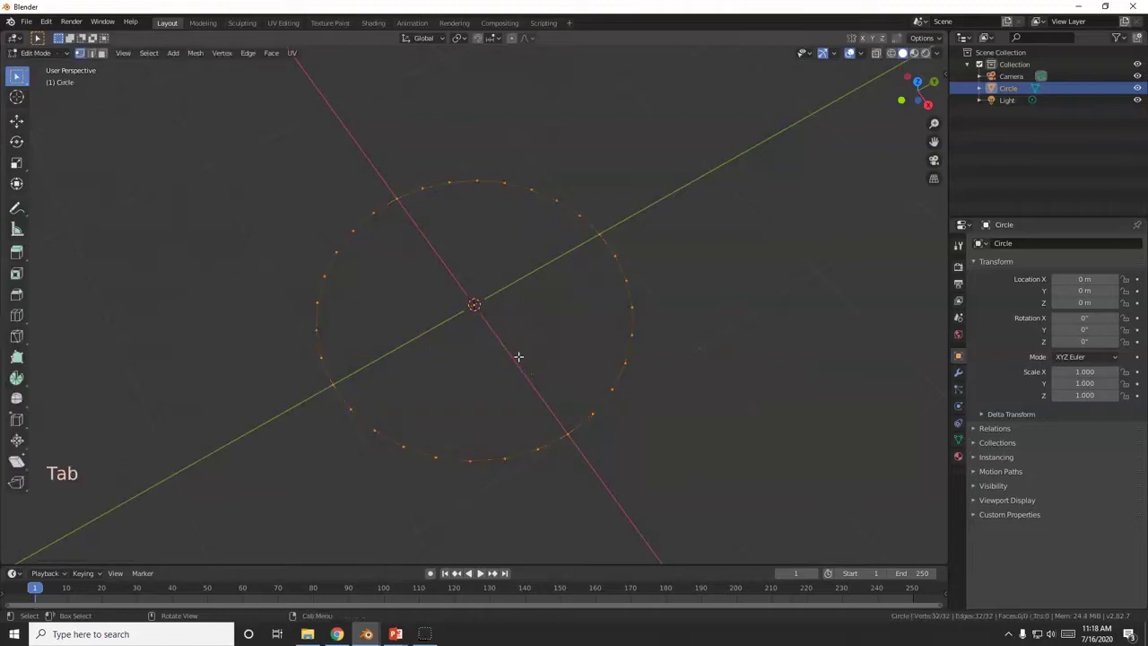
pyautogui.press('KP_1')
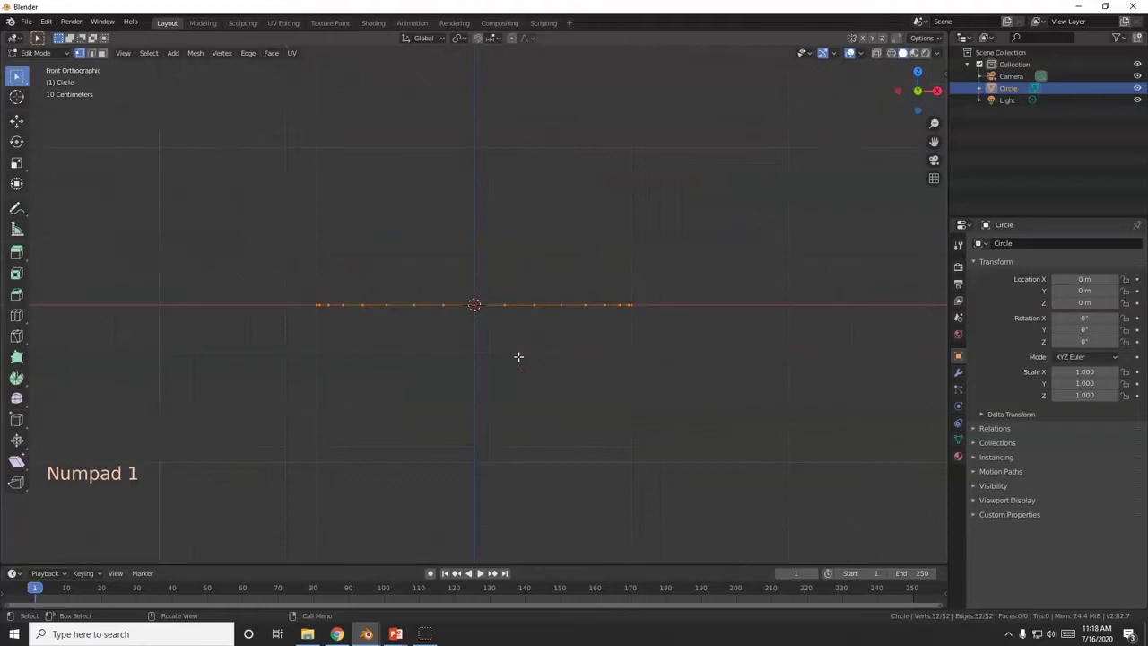
pyautogui.scroll(-3, 518, 356)
pyautogui.keyDown('shift'); pyautogui.moveTo(518, 356); pyautogui.dragTo(466, 343, button='middle'); pyautogui.keyUp('shift')
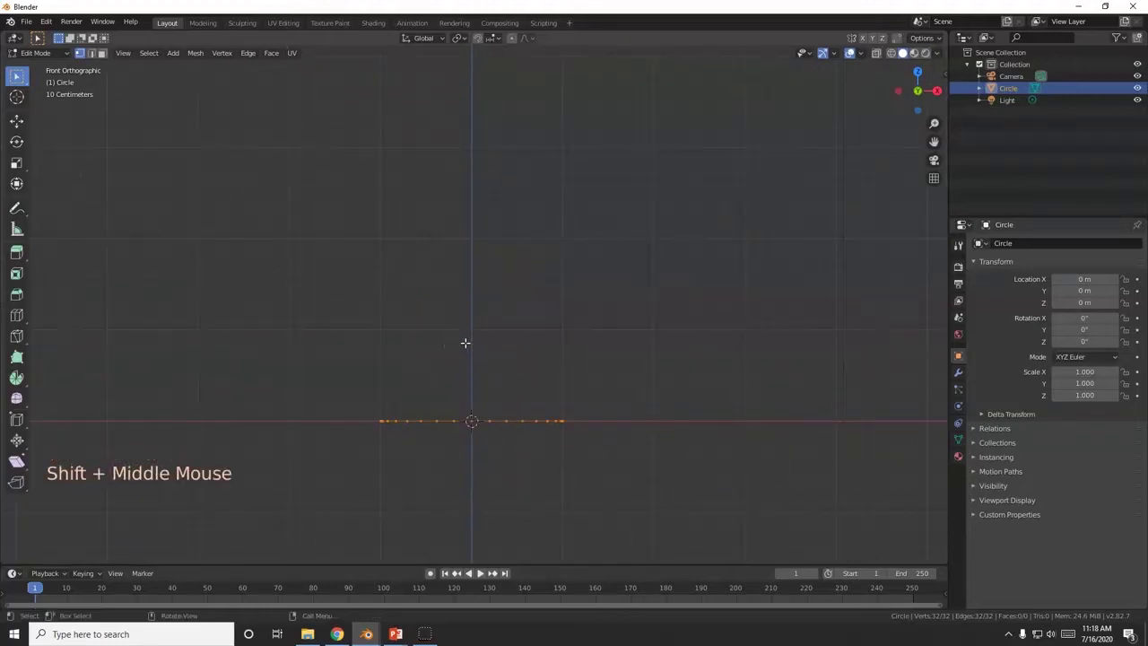
pyautogui.press('e')
pyautogui.write('z')
pyautogui.write('3')
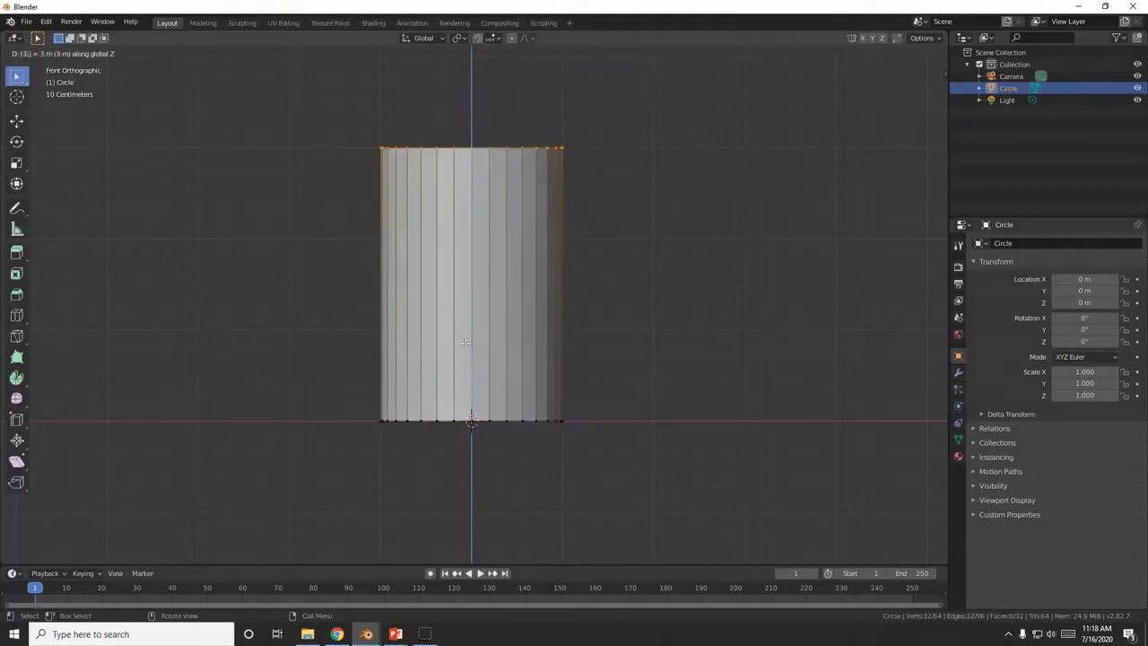
pyautogui.press('Return')
pyautogui.moveTo(502, 263); pyautogui.dragTo(510, 418, button='middle')
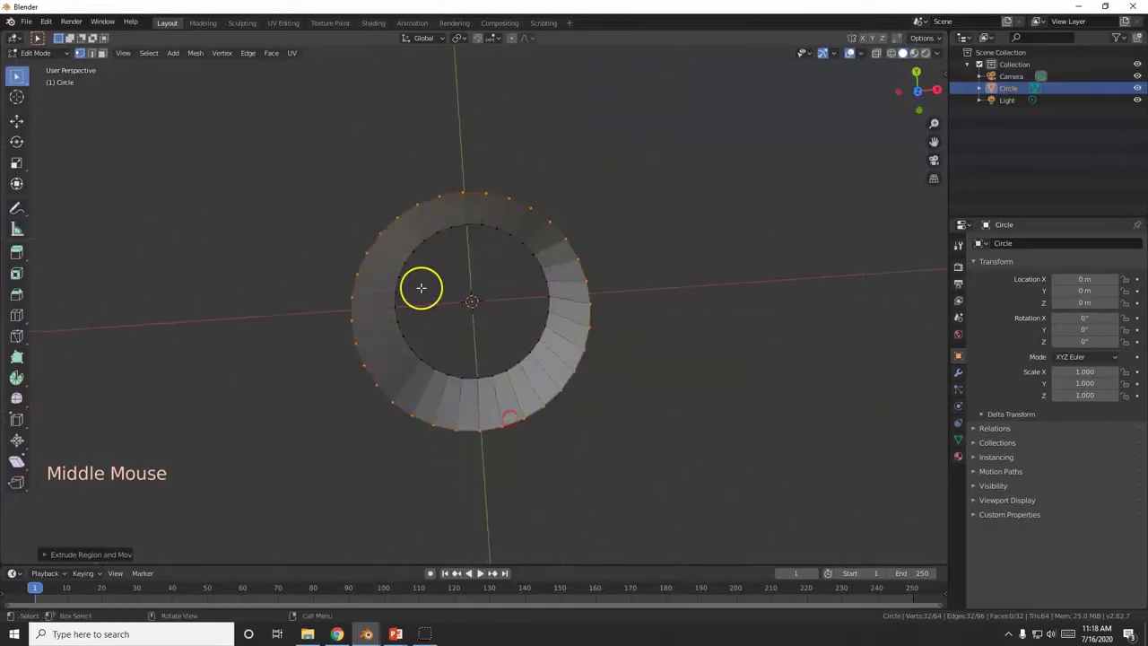
pyautogui.press('KP_1')
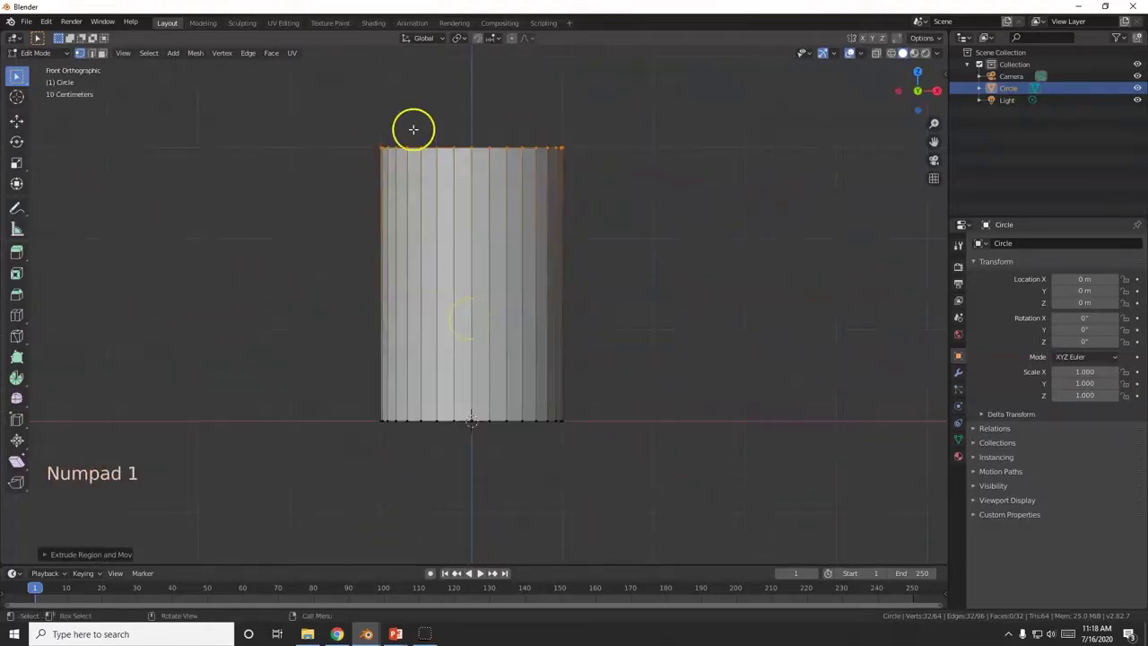
# - Check the scaling instruction in the PowerPoint guide, and scale the cup's top edge loop by 1.3 in Blender
pyautogui.hotkey('alt', 'Tab')
pyautogui.hotkey('alt', 'Tab')
pyautogui.hotkey('alt', 'Tab')
pyautogui.hotkey('alt', 'Tab')
pyautogui.hotkey('alt', 'Tab')
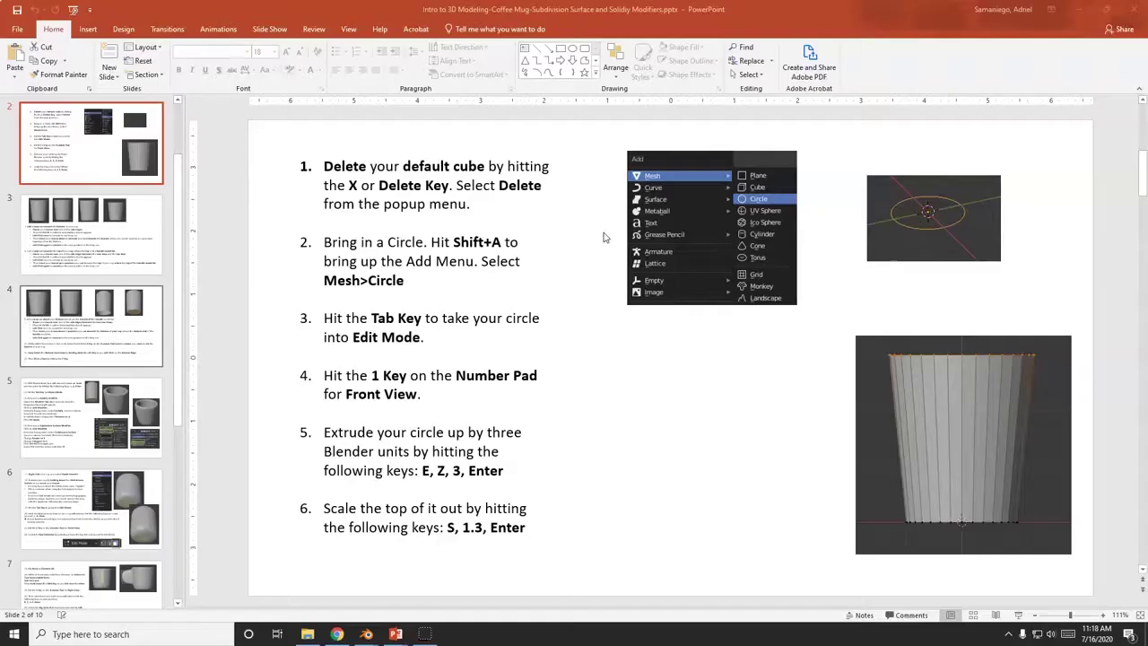
pyautogui.hotkey('alt', 'Tab')
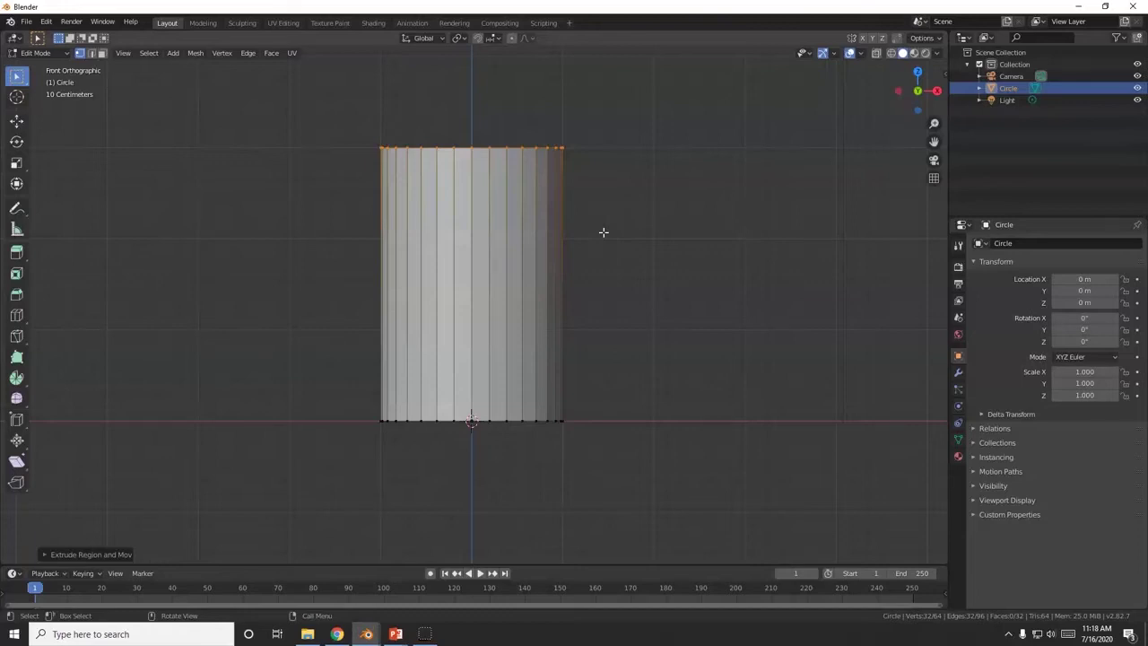
pyautogui.press('s')
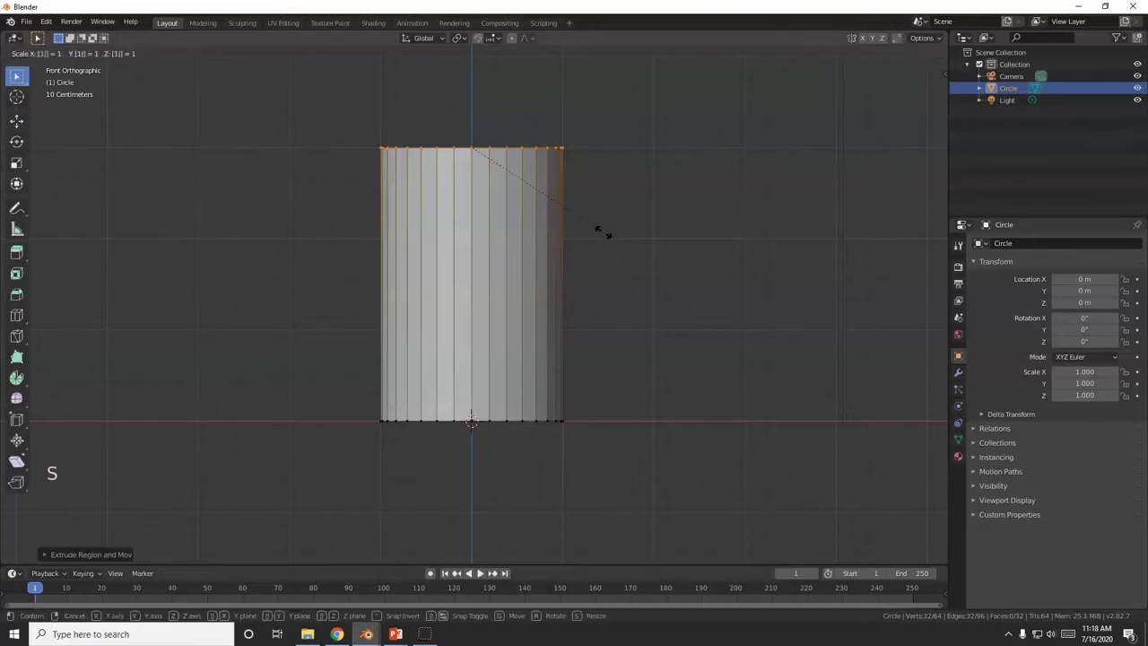
pyautogui.click(601, 231)
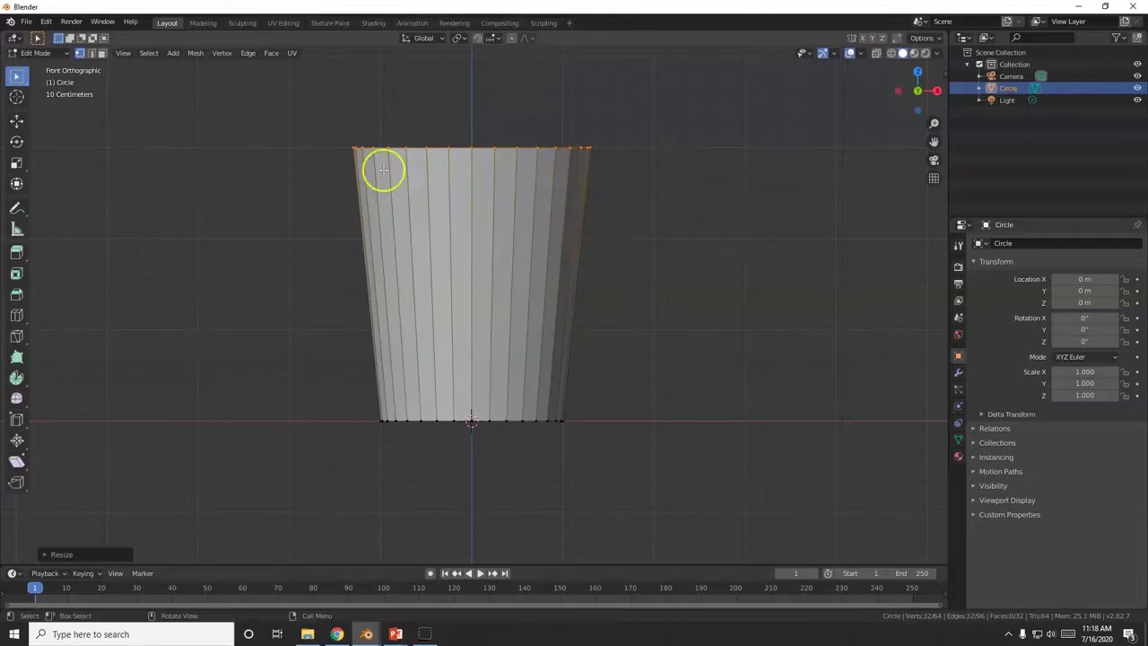
# - Read the loop cut instructions on slide 3 in PowerPoint, and add a loop cut just above the cup's base in Blender
pyautogui.hotkey('alt', 'Tab')
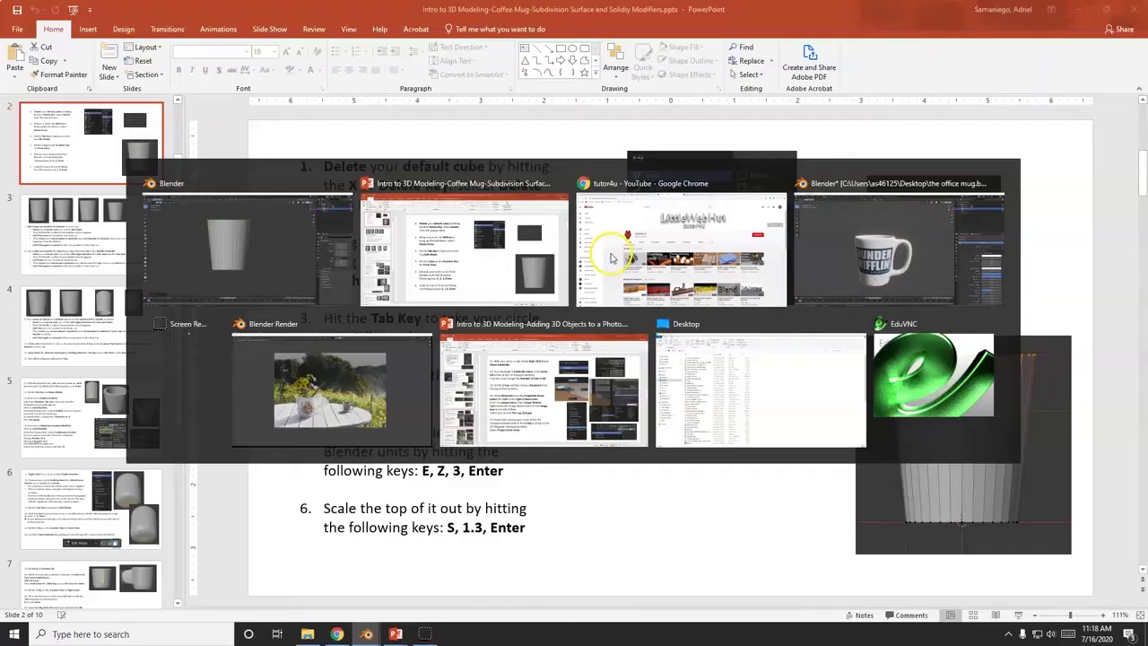
pyautogui.click(118, 237)
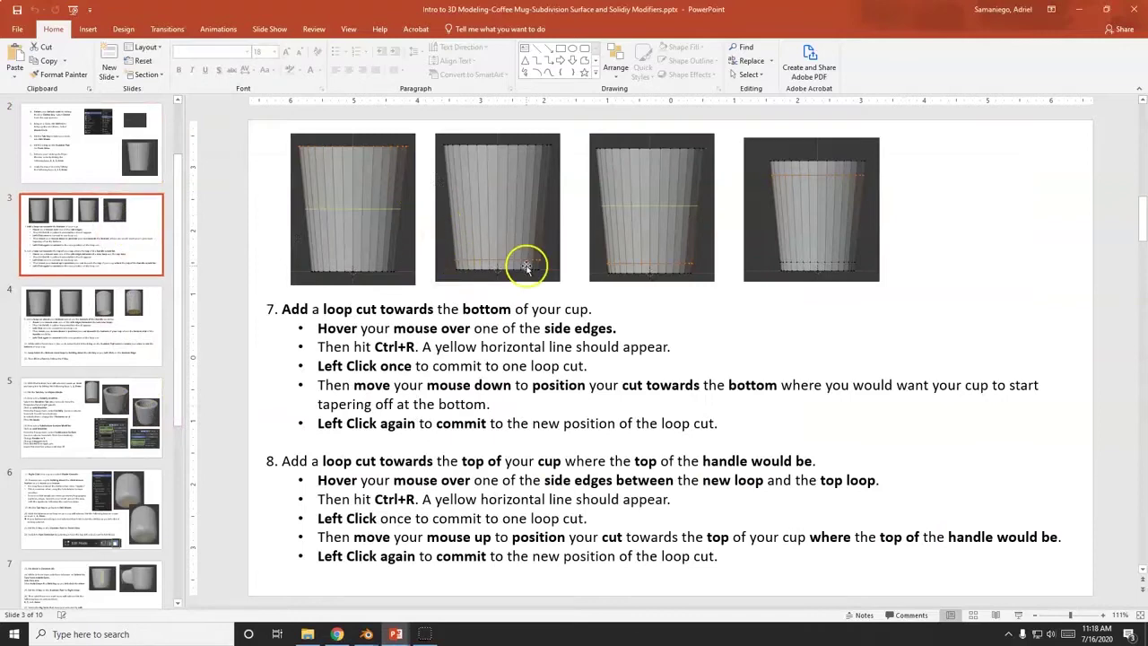
pyautogui.hotkey('alt', 'Tab')
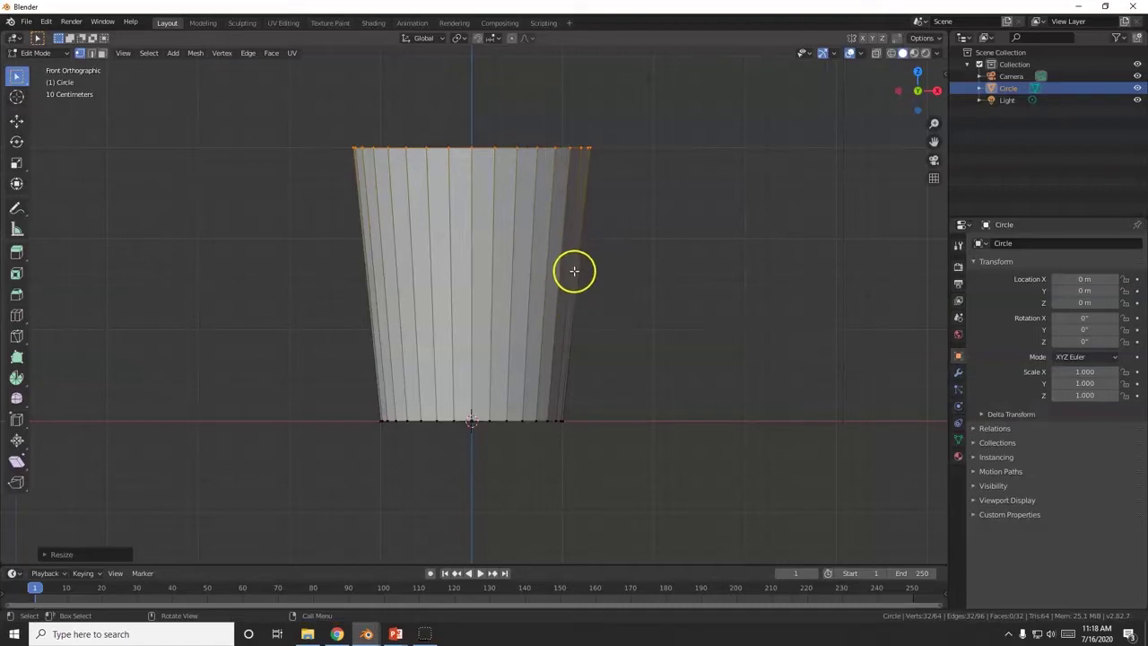
pyautogui.hotkey('ctrl', 'r')
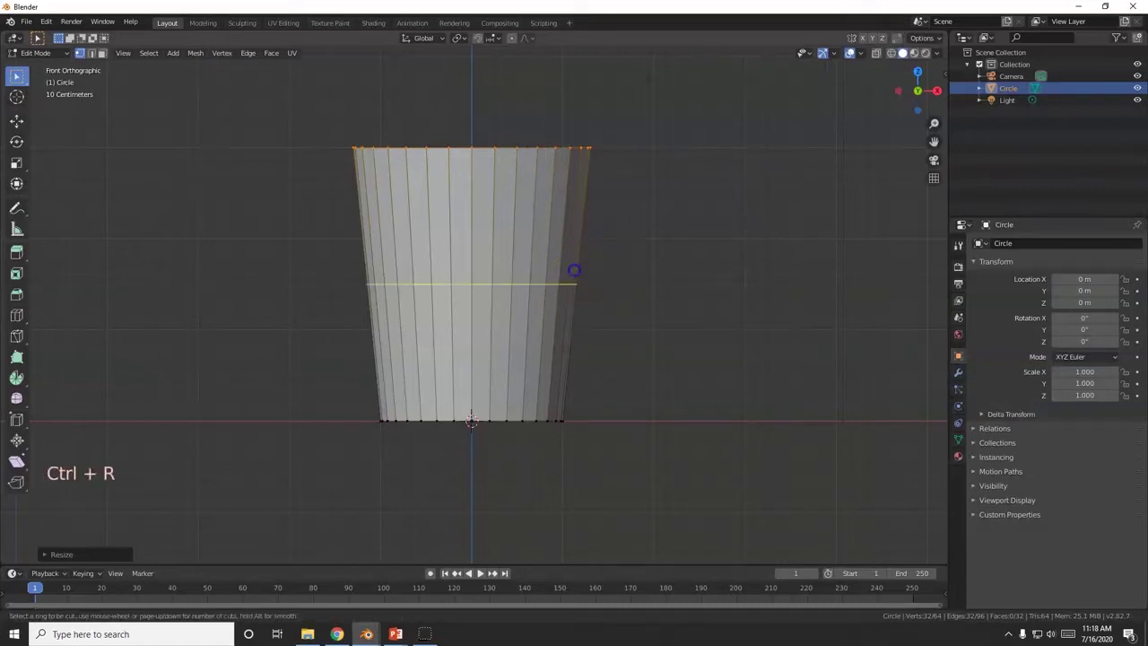
pyautogui.click(574, 270)
pyautogui.moveTo(574, 271); pyautogui.dragTo(582, 389)
pyautogui.scroll(5, 528, 409)
pyautogui.scroll(-1, 258, 544)
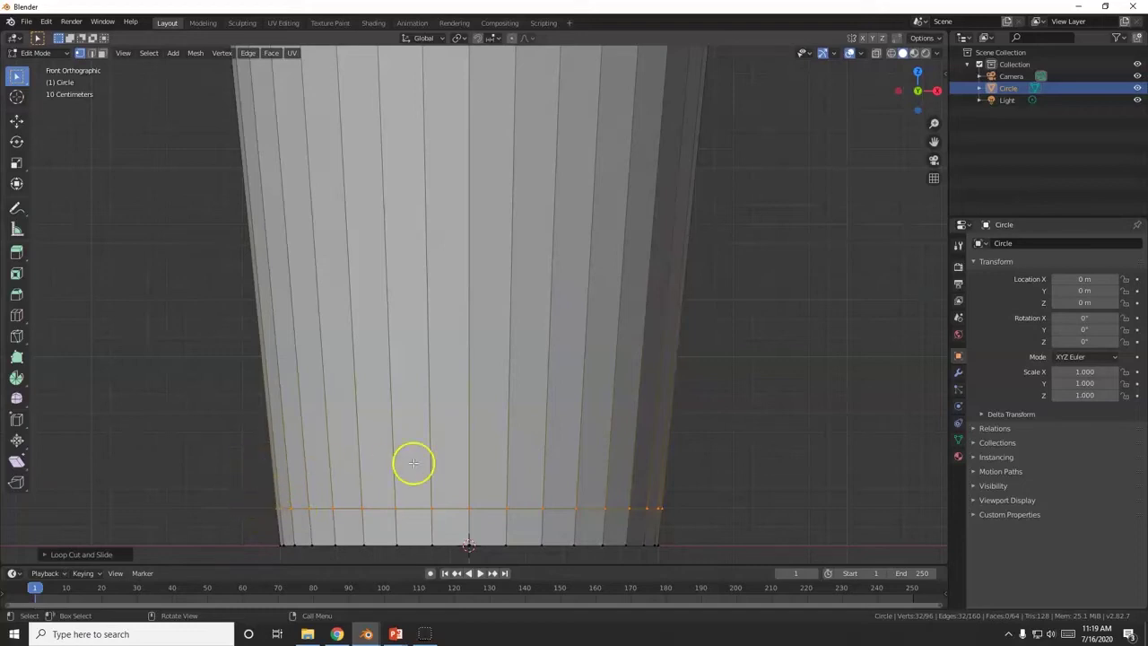
pyautogui.scroll(-3, 413, 463)
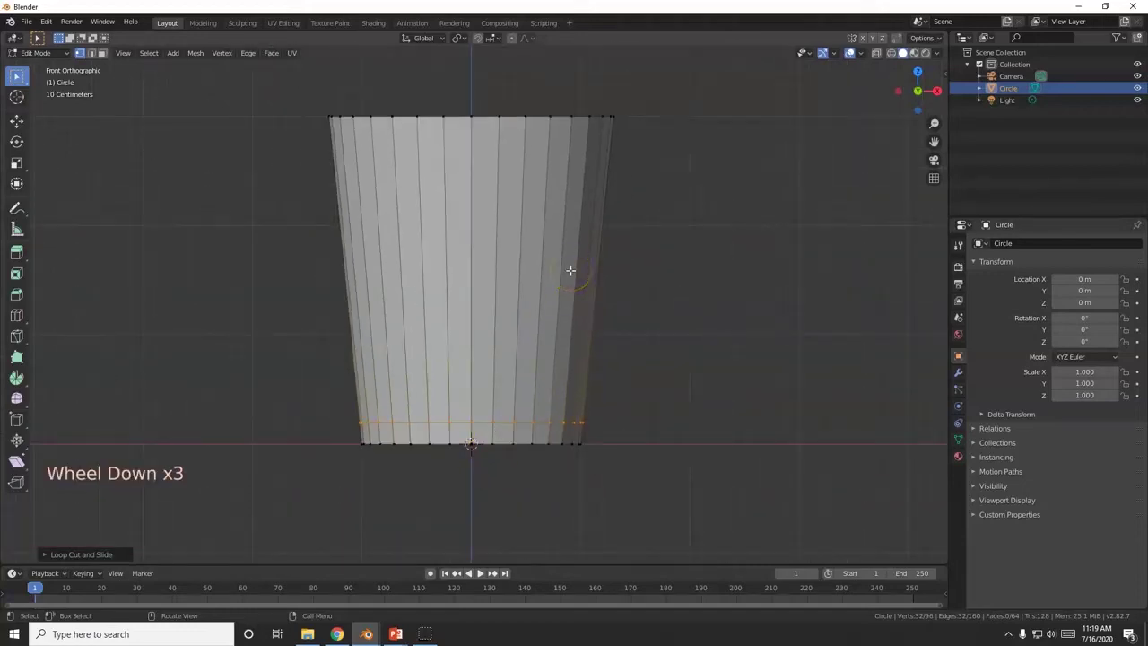
pyautogui.hotkey('ctrl', 'r')
pyautogui.click(578, 437)
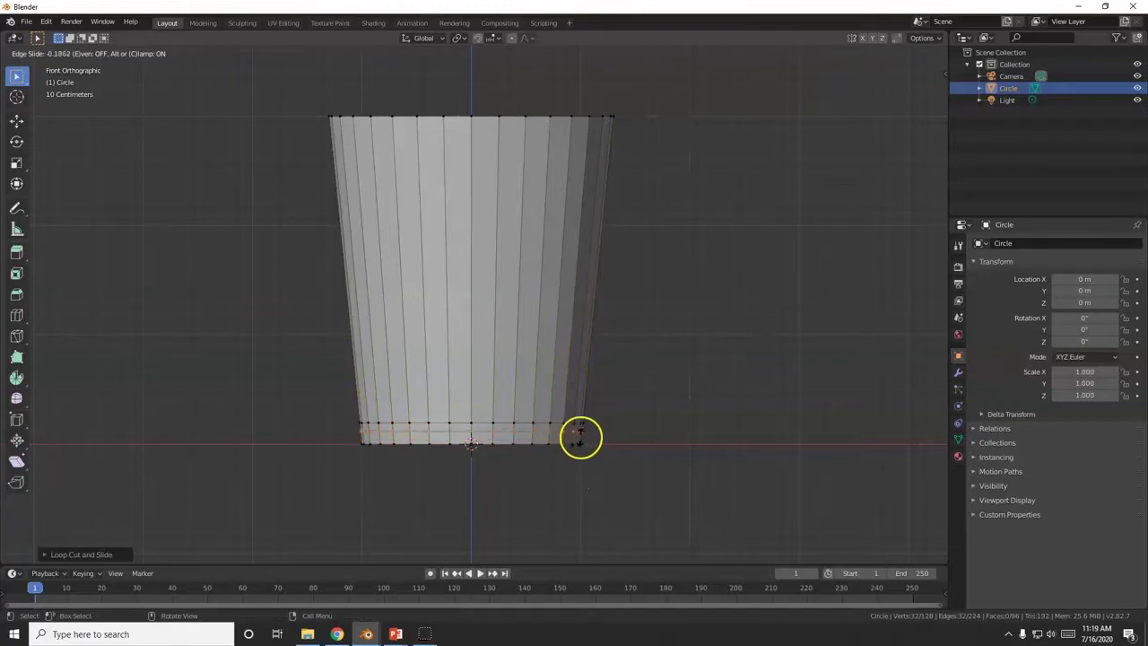
pyautogui.click(580, 435)
pyautogui.hotkey('ctrl', 'z')
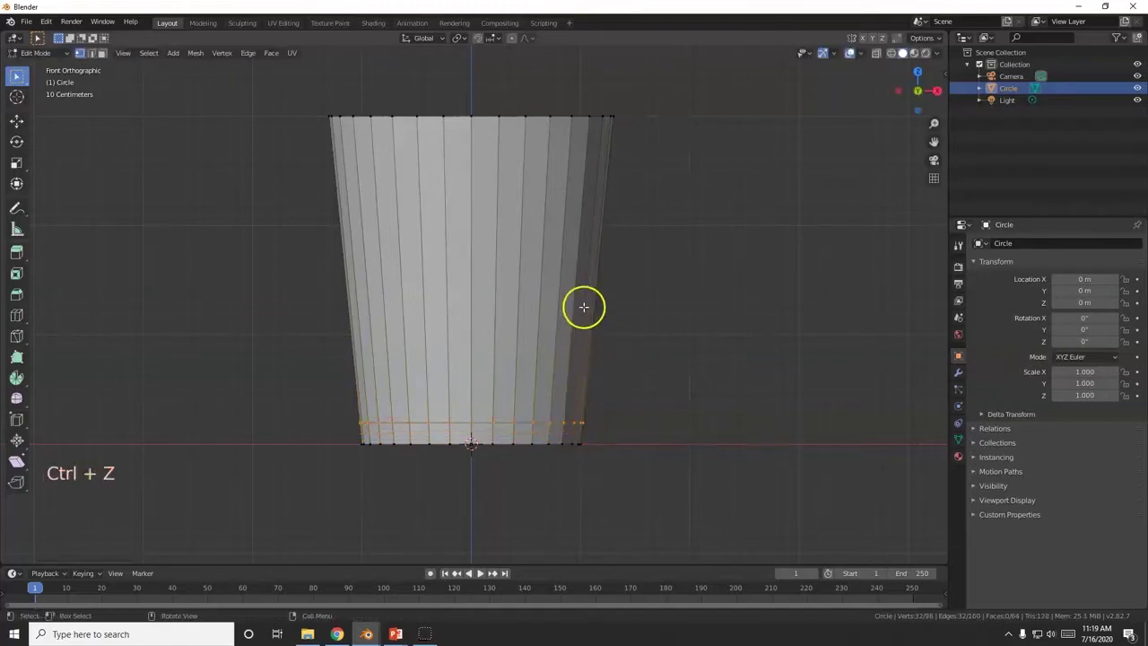
# - Check the loop cut instructions in PowerPoint, and add a loop cut just below the cup's rim in Blender for the handle's top
pyautogui.hotkey('alt', 'Tab')
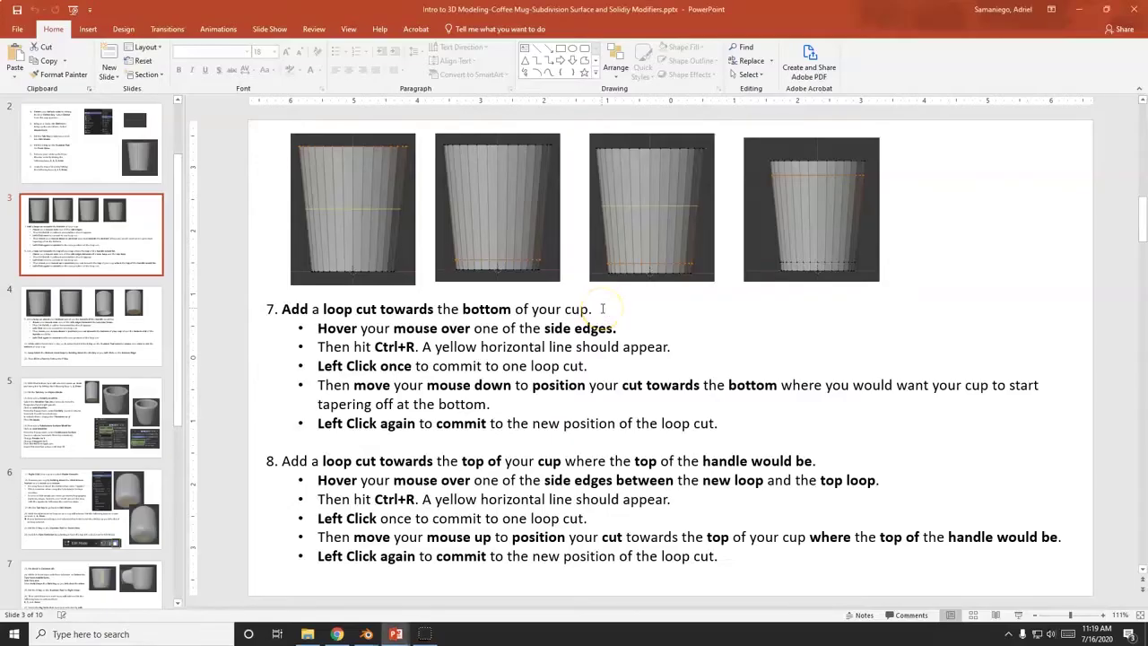
pyautogui.hotkey('alt', 'Tab')
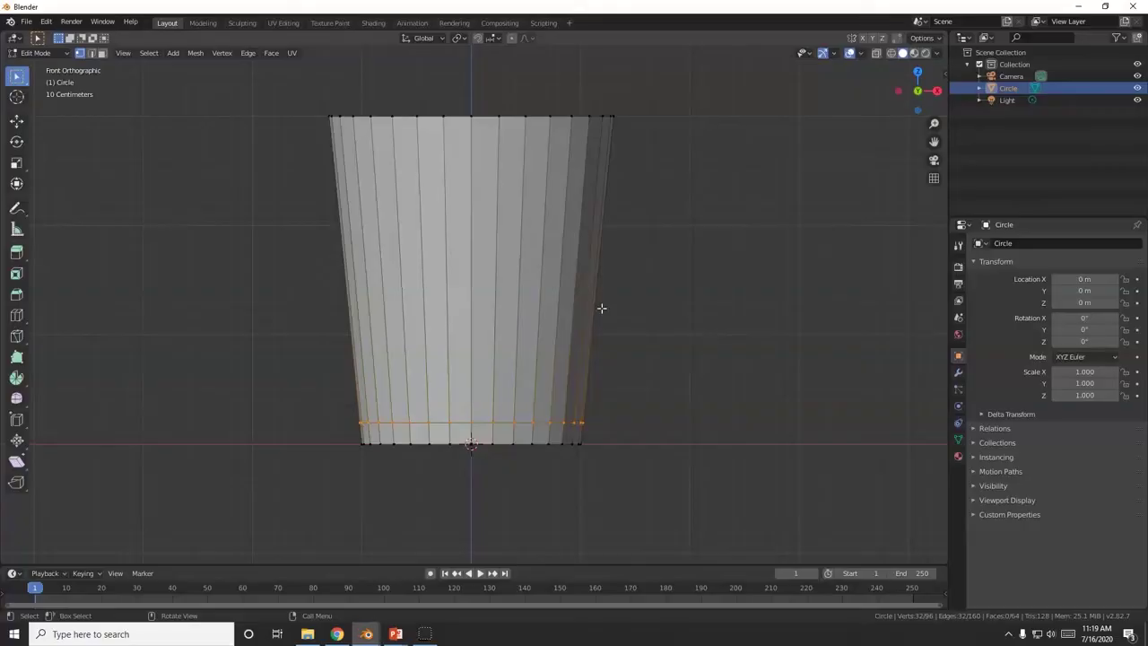
pyautogui.hotkey('ctrl', 'r')
pyautogui.click(601, 308)
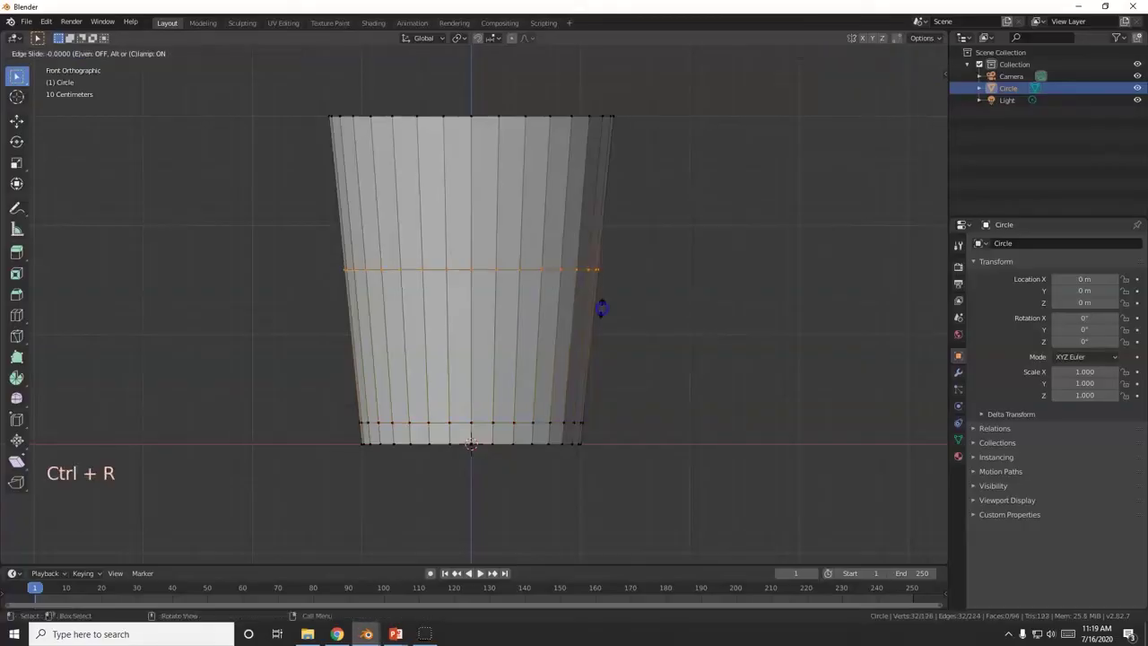
pyautogui.moveTo(599, 308); pyautogui.dragTo(596, 184)
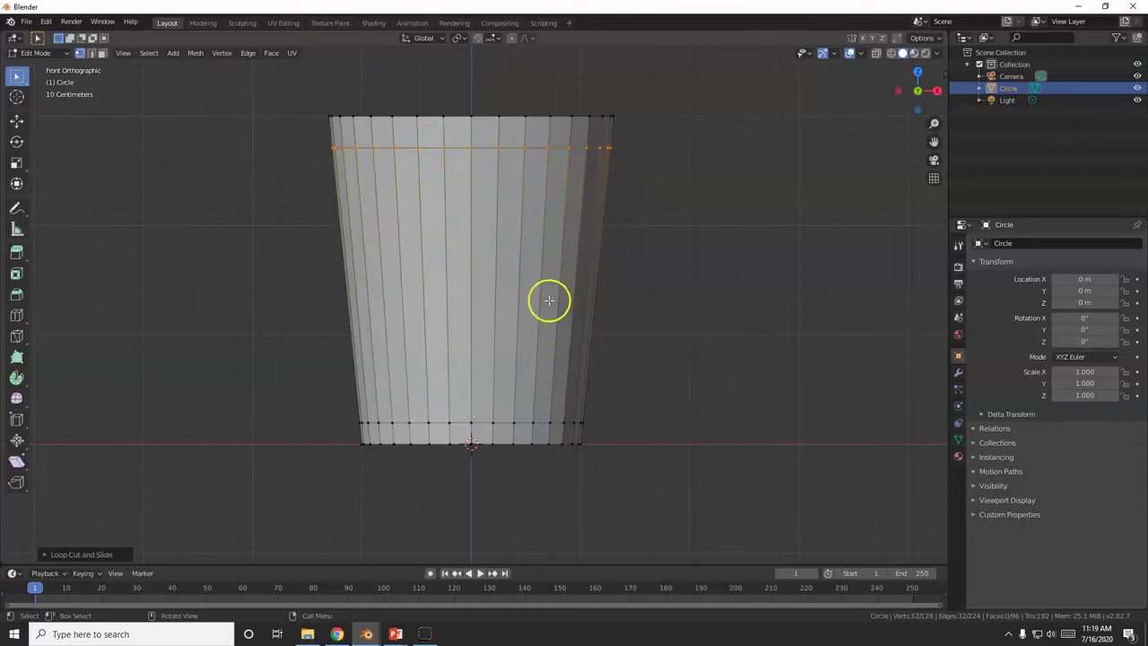
# - Open slide 4 of the PowerPoint guide, and add a loop cut in Blender just above the cup's lower loop for the handle's bottom
pyautogui.hotkey('alt', 'Tab')
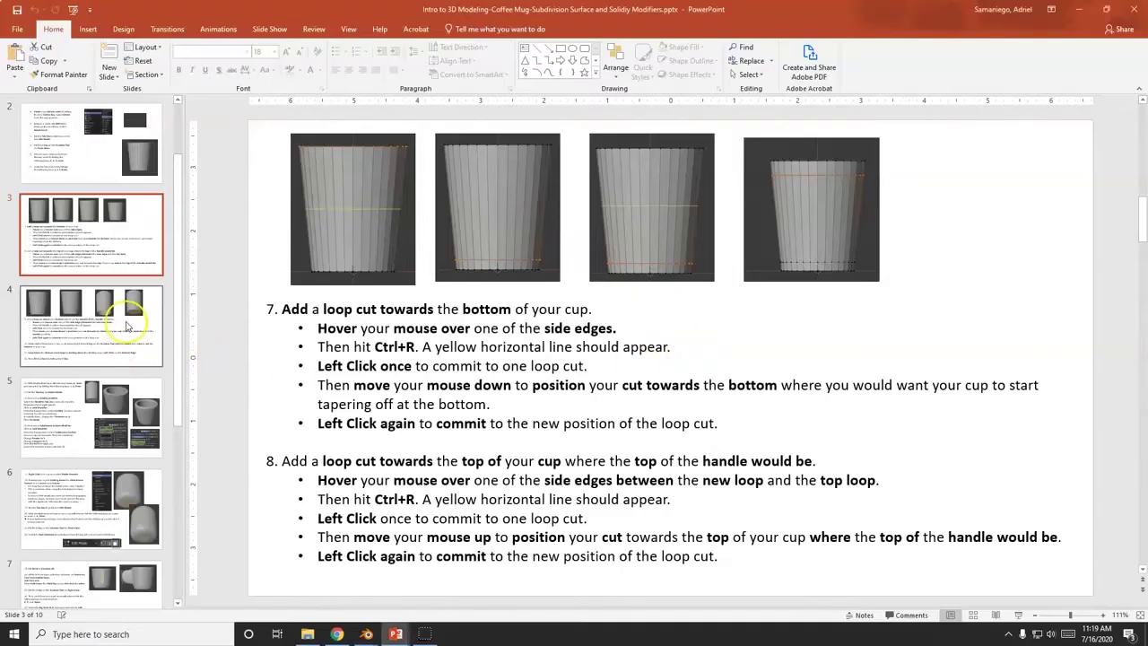
pyautogui.click(127, 325)
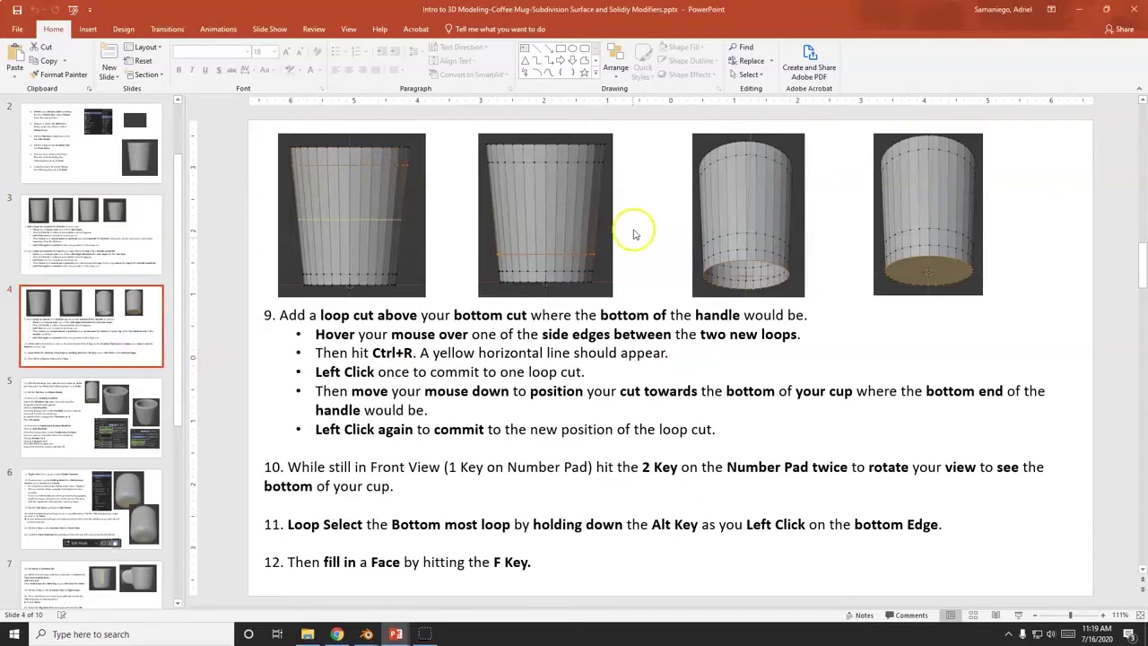
pyautogui.hotkey('alt', 'Tab')
pyautogui.hotkey('ctrl', 'r')
pyautogui.click(586, 278)
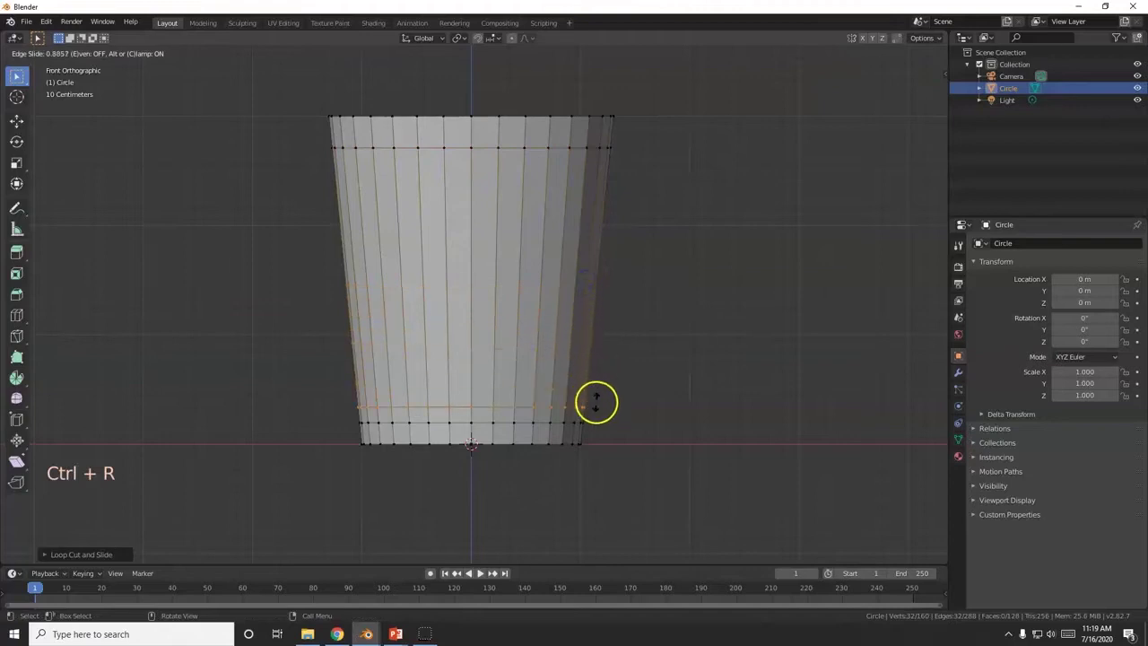
pyautogui.click(599, 395)
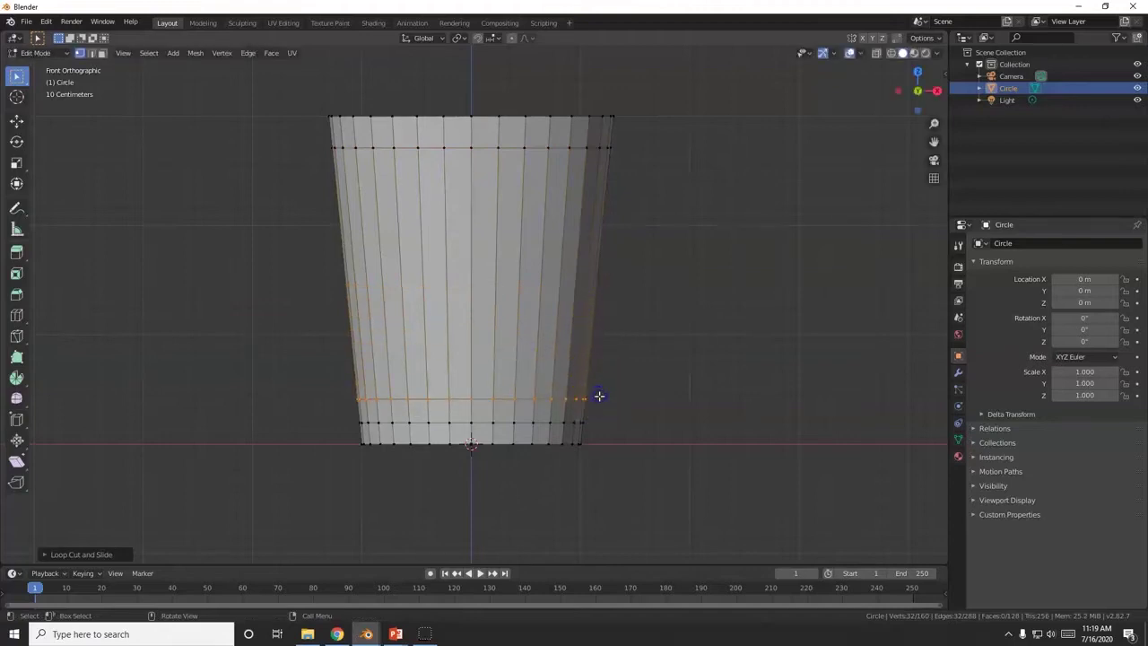
# - View the cup from below, select its bottommost edge loop and fill it with a face
pyautogui.moveTo(597, 440); pyautogui.dragTo(596, 396, button='middle')
pyautogui.press('KP_1')
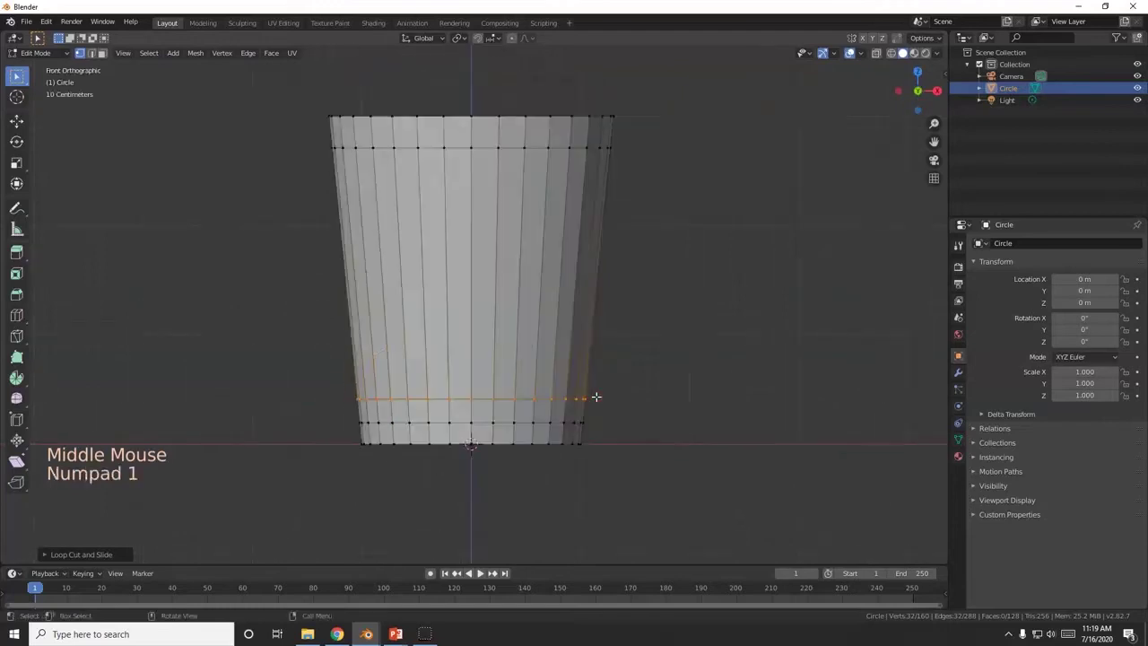
pyautogui.press('KP_2')
pyautogui.press('KP_2')
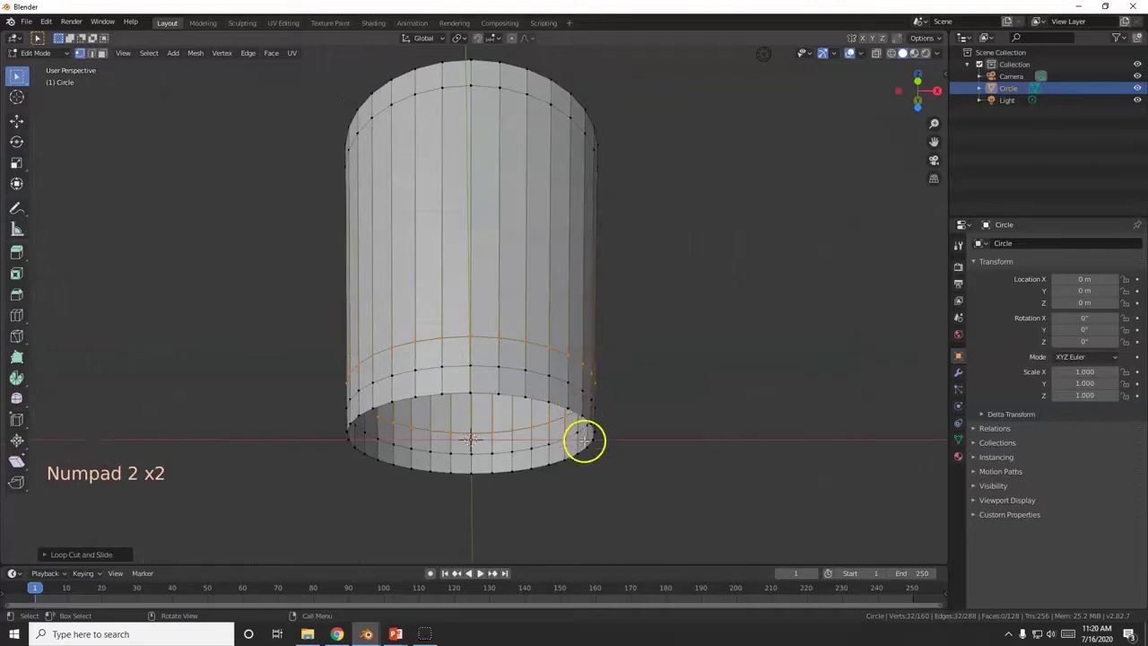
pyautogui.keyDown('alt'); pyautogui.click(522, 467); pyautogui.keyUp('alt')
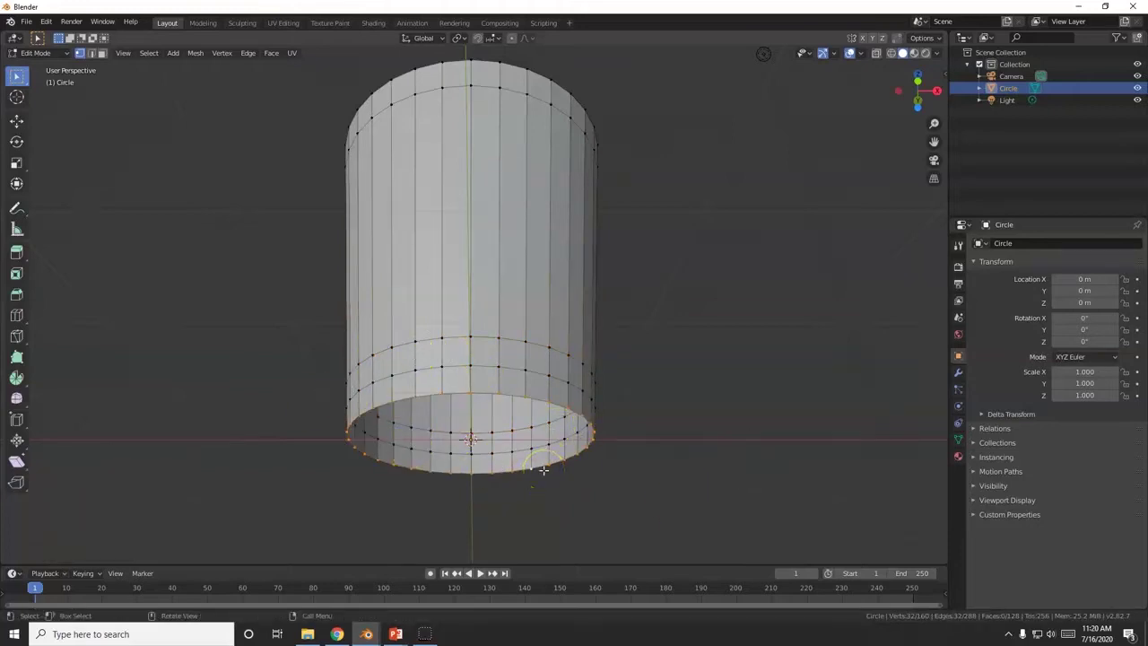
pyautogui.press('f')
pyautogui.moveTo(592, 389); pyautogui.dragTo(638, 441, button='middle')
# - Read slide 5 of the PowerPoint guide, and add a Solidify modifier to the cup in Blender
pyautogui.hotkey('alt', 'Tab')
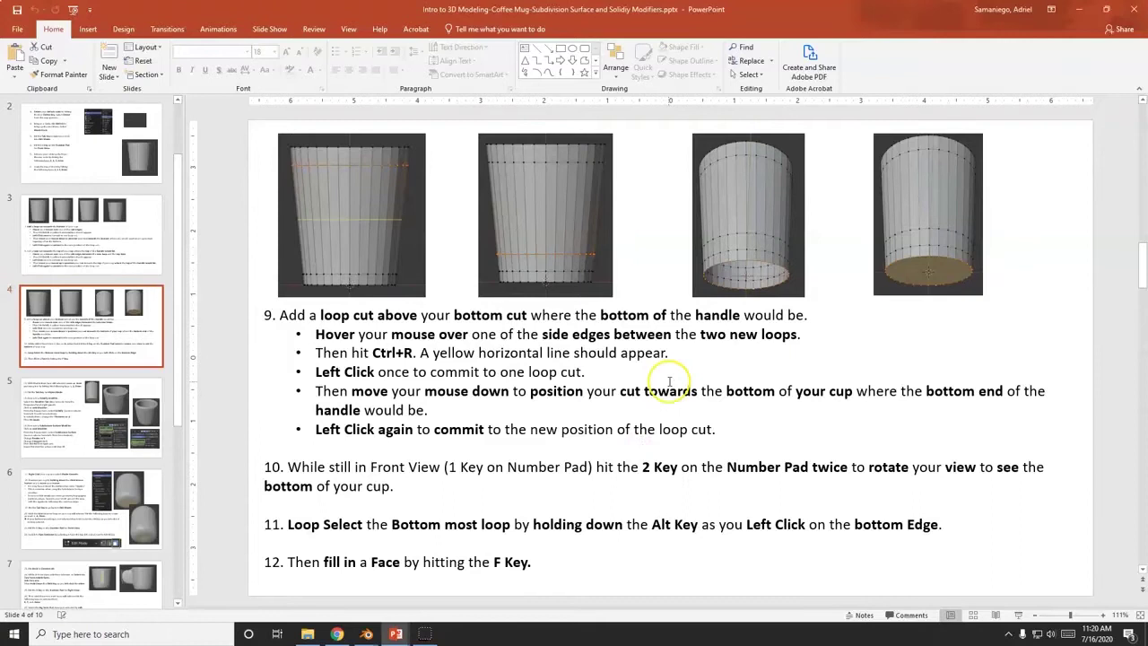
pyautogui.click(91, 393)
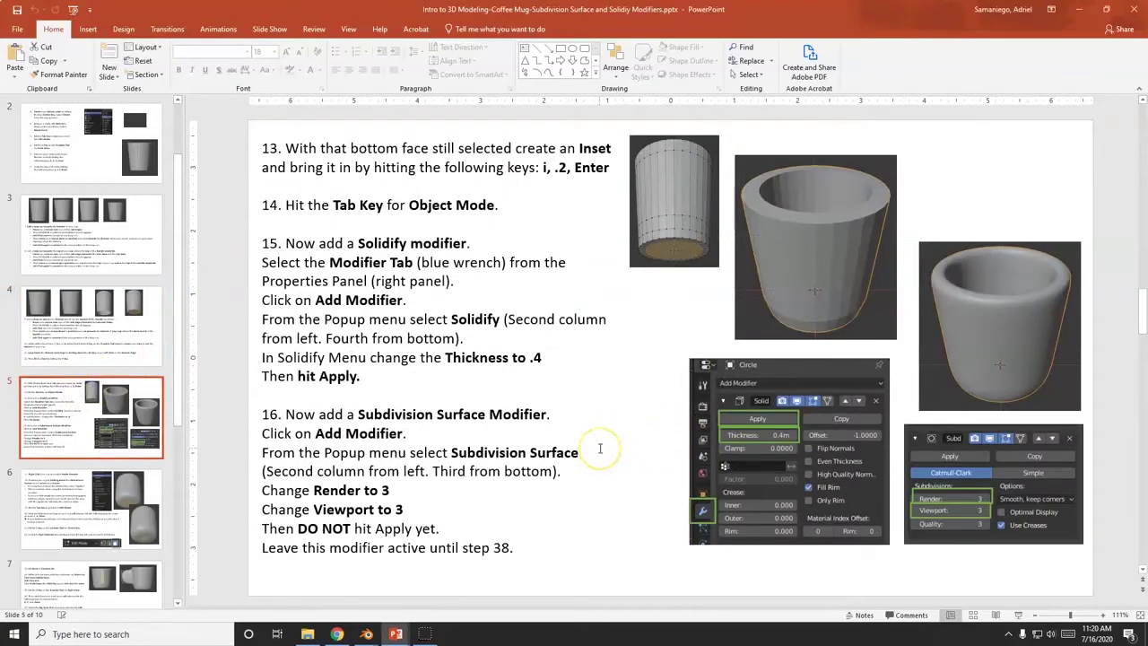
pyautogui.hotkey('alt', 'Tab')
pyautogui.hotkey('alt', 'Tab')
pyautogui.hotkey('alt', 'Tab')
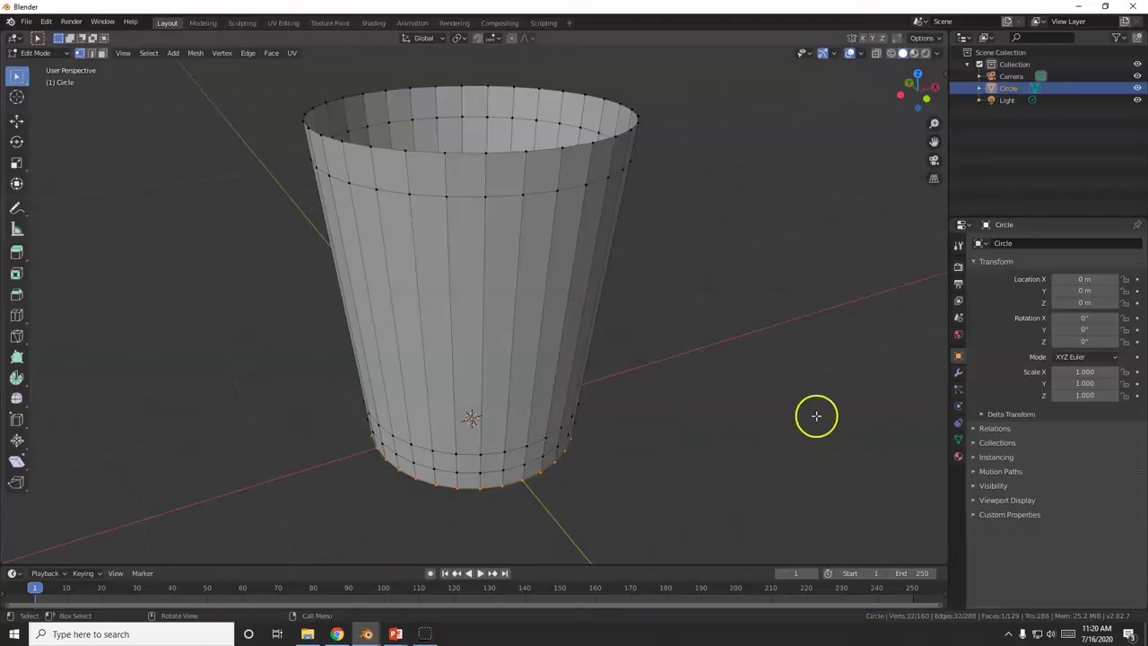
pyautogui.click(958, 376)
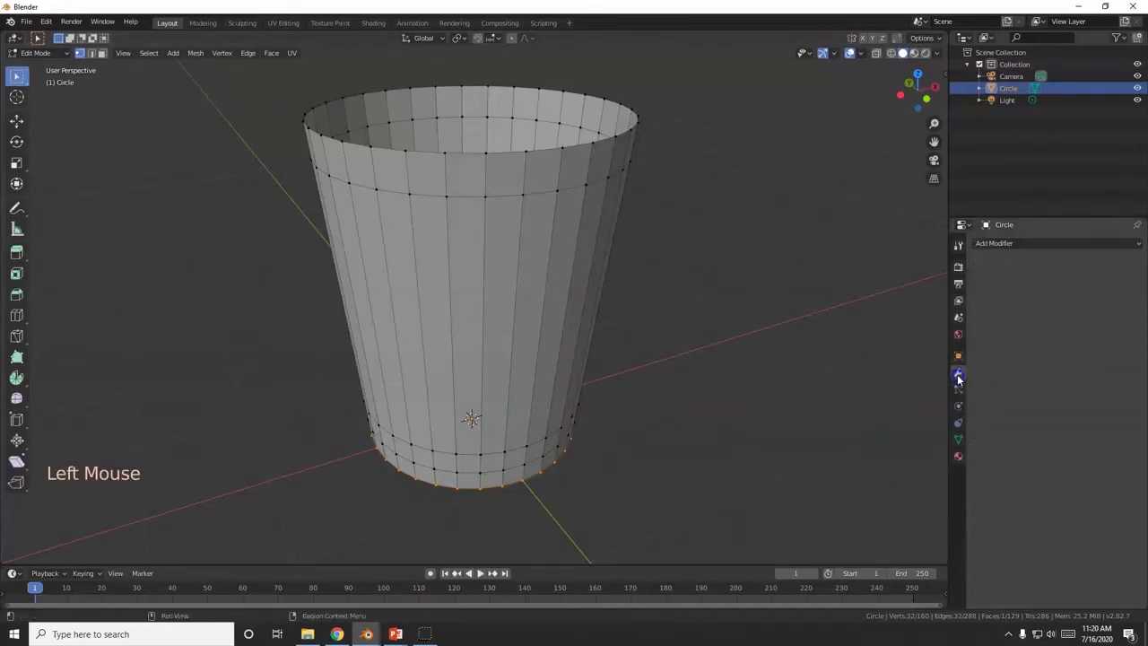
pyautogui.click(1004, 245)
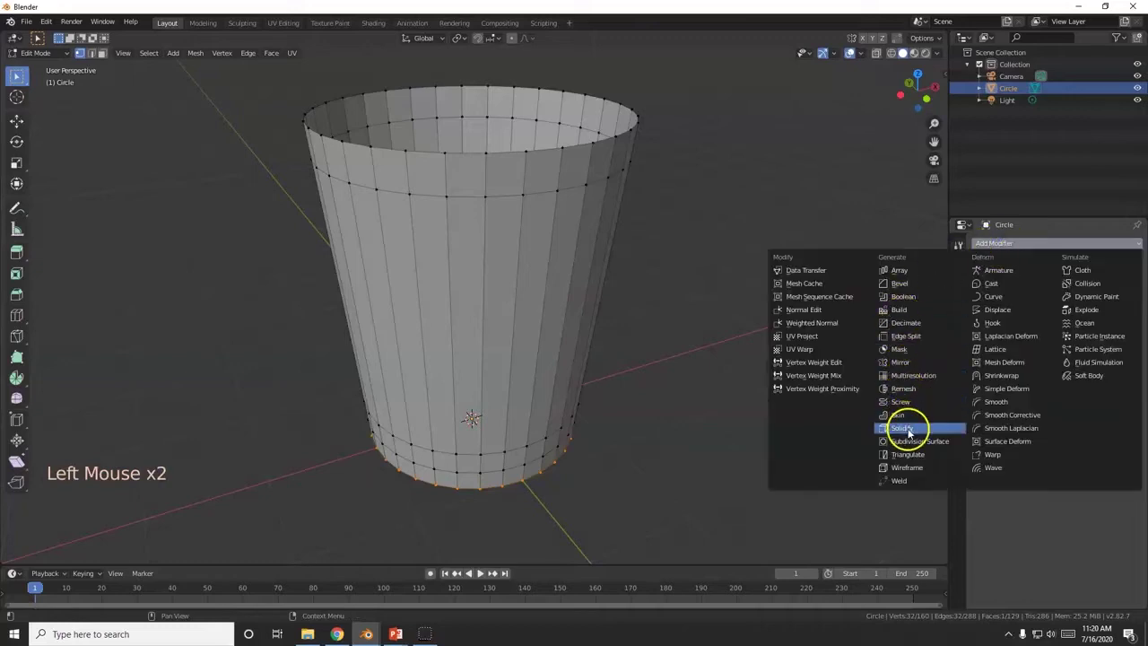
pyautogui.click(907, 429)
pyautogui.moveTo(535, 281); pyautogui.dragTo(568, 333, button='middle')
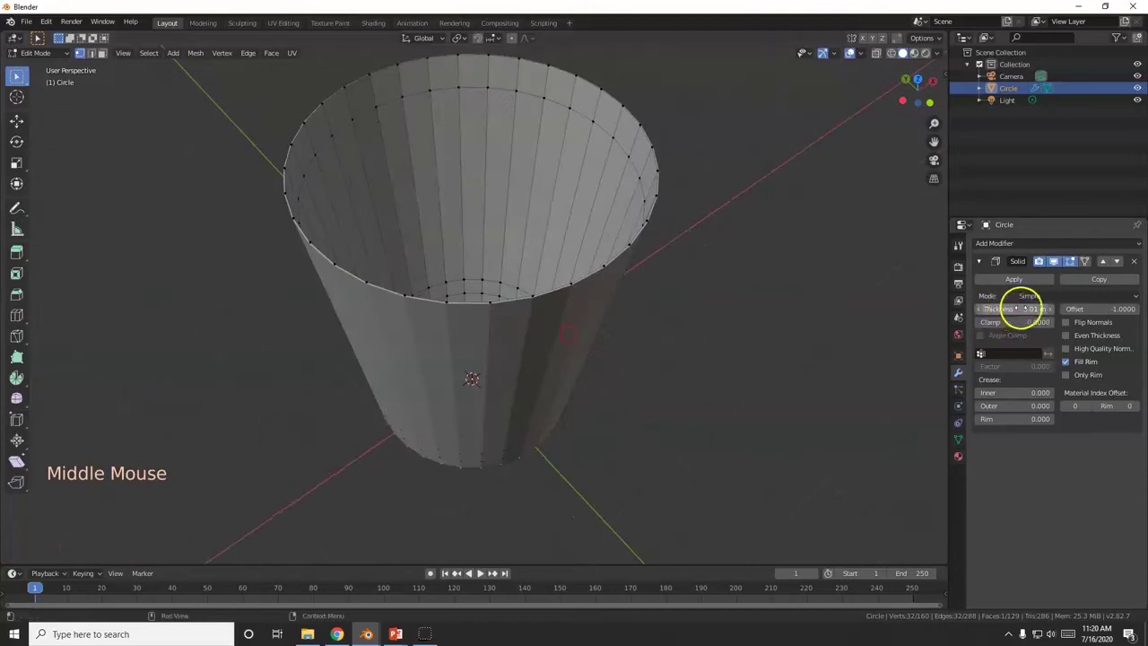
# - Raise the Solidify modifier's thickness to 0.05 m
pyautogui.click(1050, 309)
pyautogui.click(1051, 308)
pyautogui.click(1051, 309)
pyautogui.click(1051, 309)
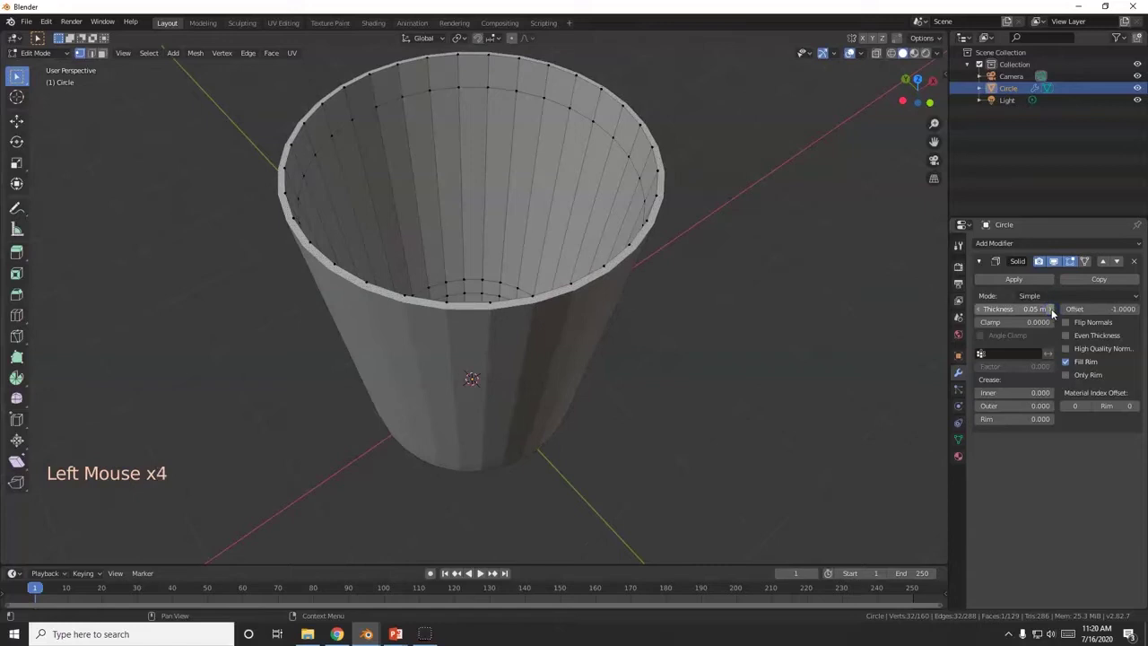
pyautogui.moveTo(624, 352); pyautogui.dragTo(659, 350, button='middle')
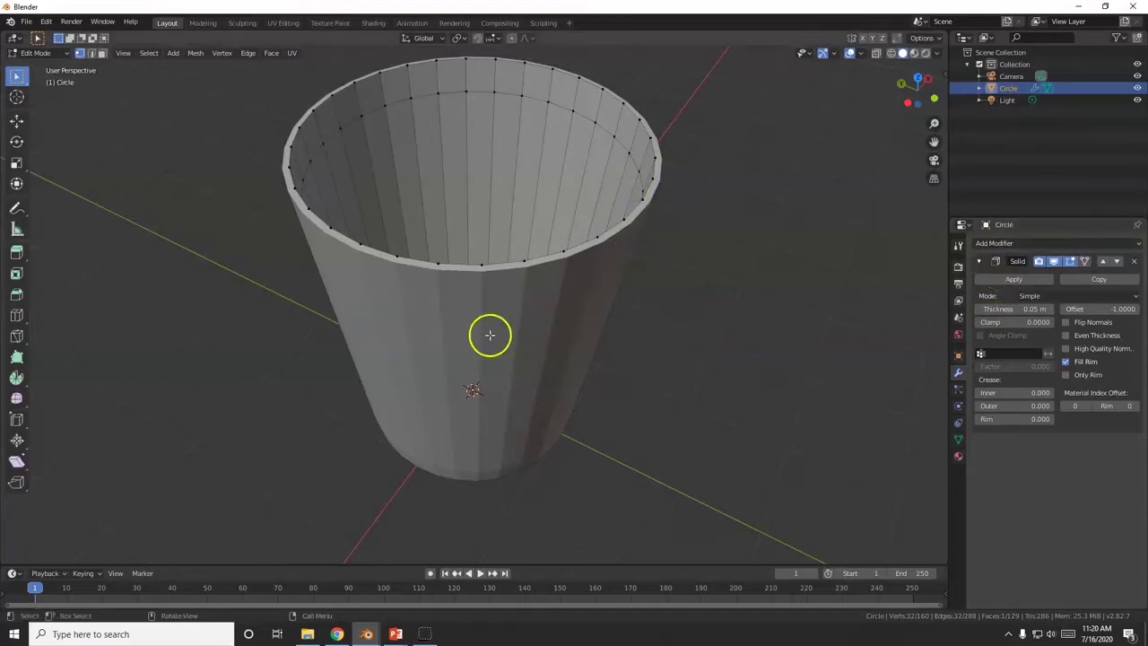
# - Add a Subdivision Surface modifier to the cup with render and viewport subdivisions set to 3
pyautogui.click(1036, 245)
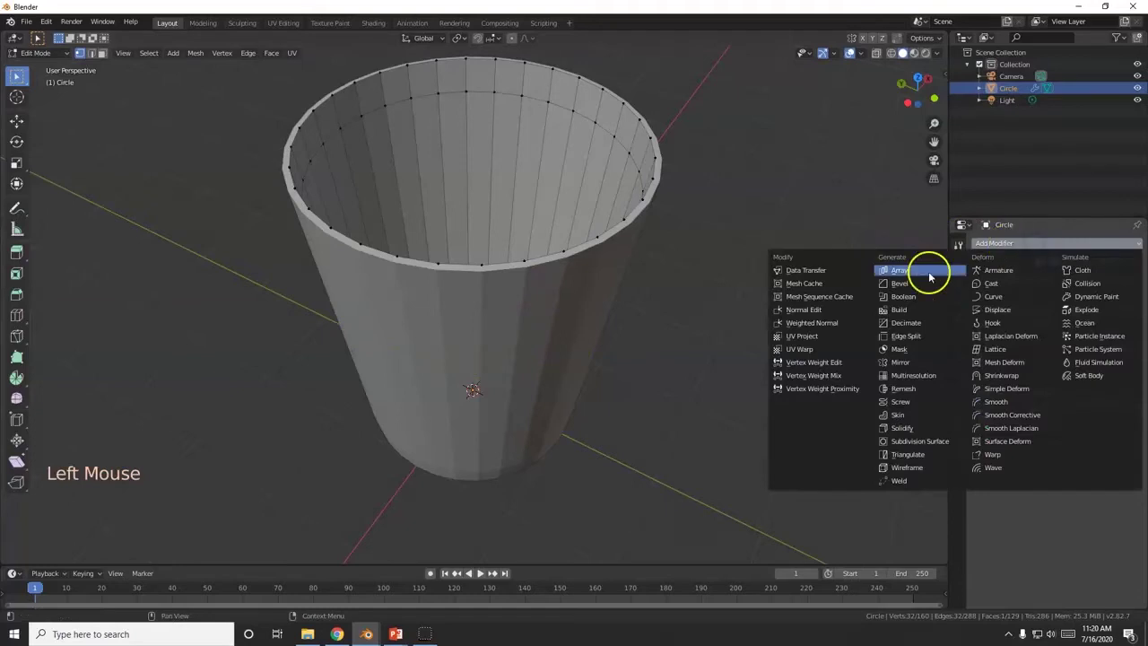
pyautogui.click(932, 441)
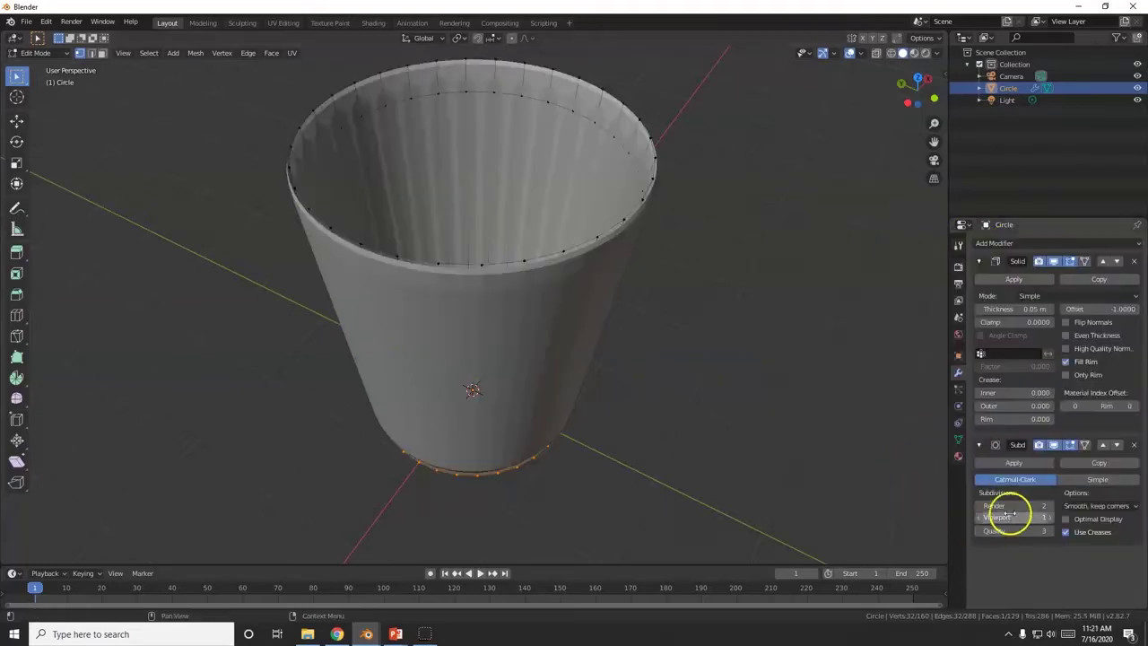
pyautogui.click(1049, 506)
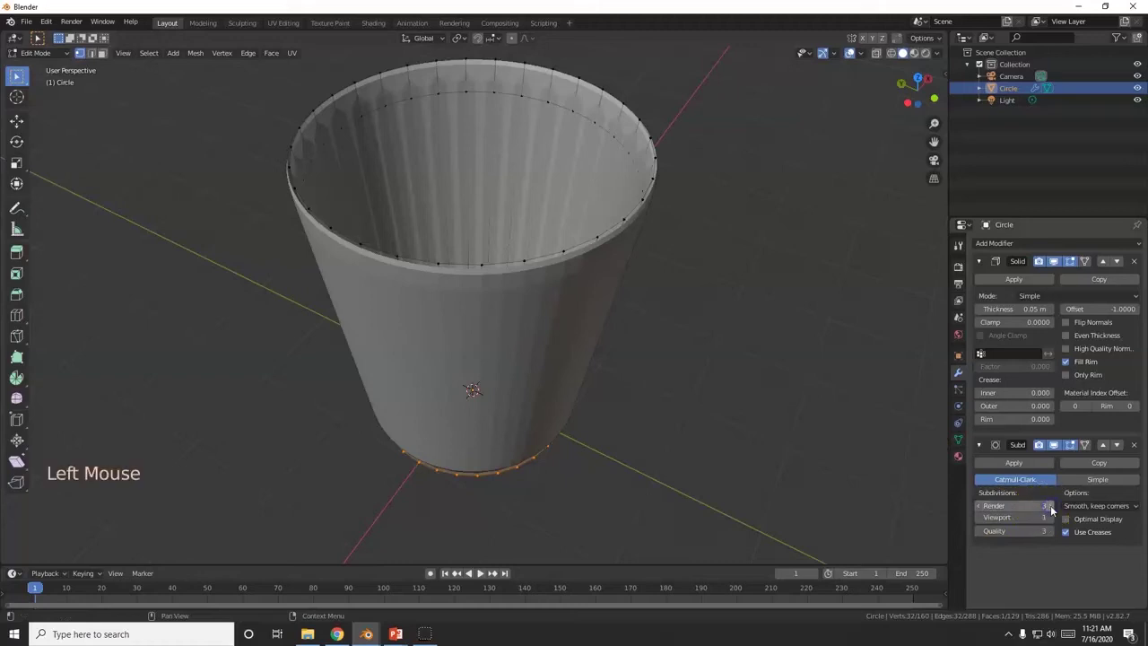
pyautogui.moveTo(1024, 507); pyautogui.dragTo(1042, 508)
pyautogui.click(1049, 518)
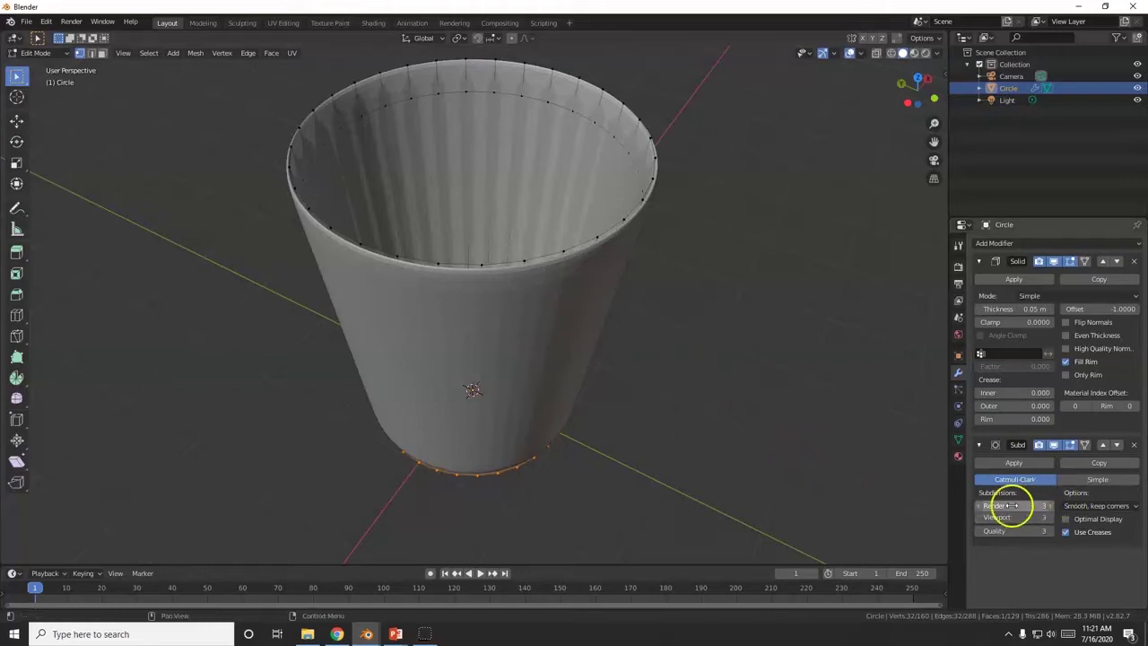
# - Check the wall thickness on slide 5 in PowerPoint, and set the Solidify thickness to 0.4 m in Blender
pyautogui.moveTo(484, 269); pyautogui.dragTo(548, 372, button='middle')
pyautogui.scroll(2, 549, 382)
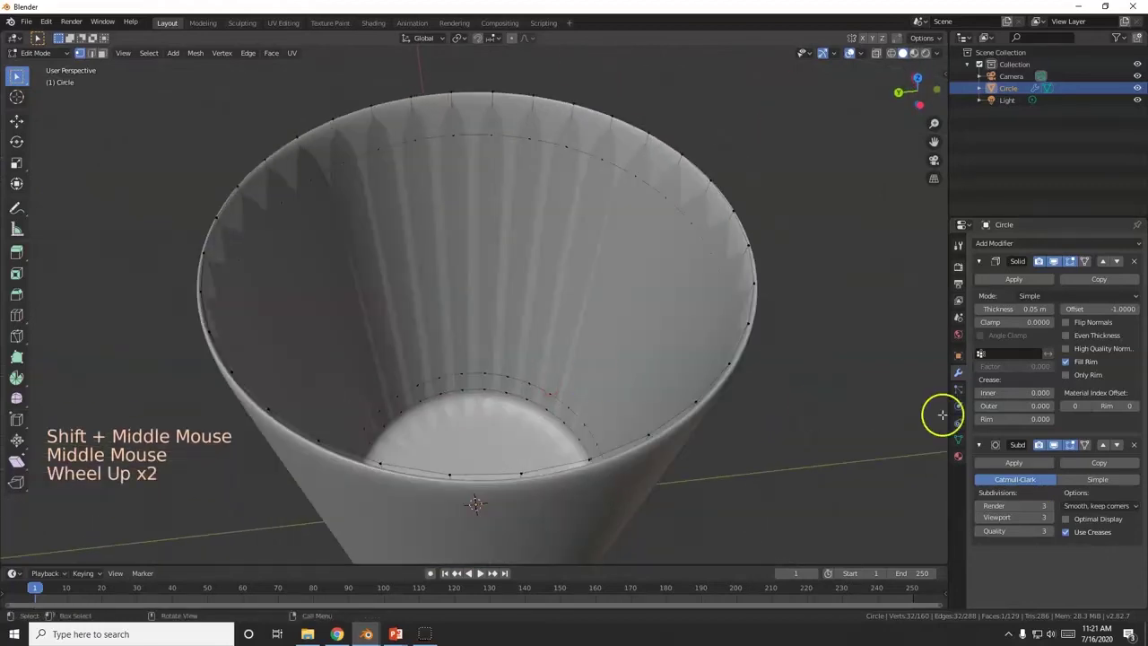
pyautogui.moveTo(982, 311); pyautogui.dragTo(1049, 314)
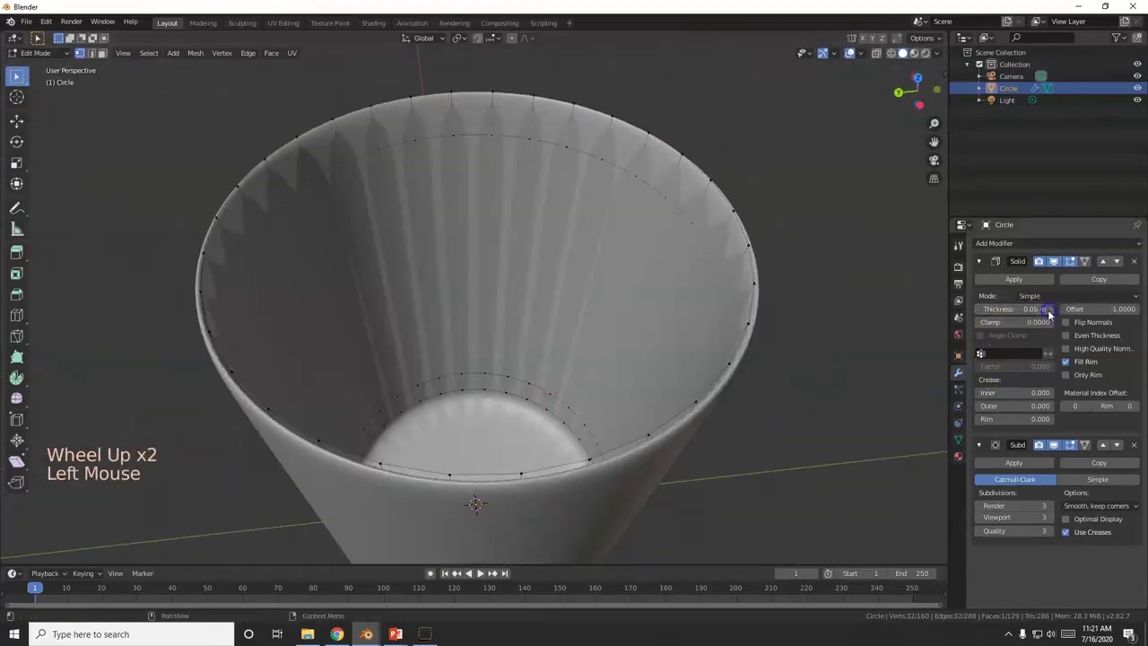
pyautogui.hotkey('alt', 'Tab')
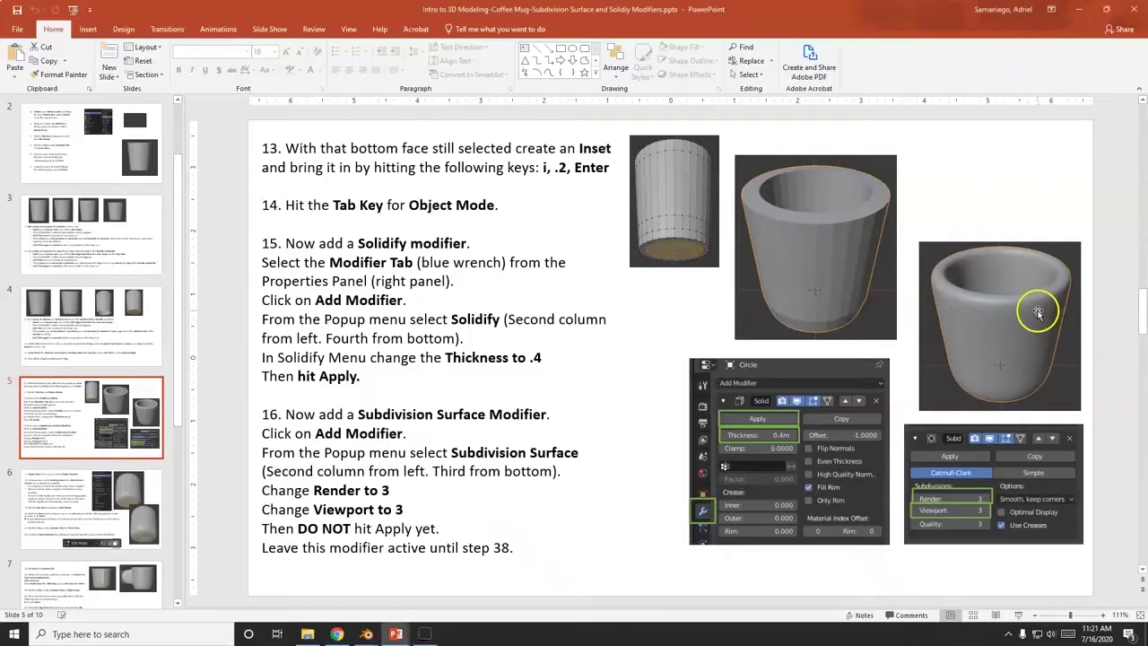
pyautogui.hotkey('alt', 'Tab')
pyautogui.click(1025, 309)
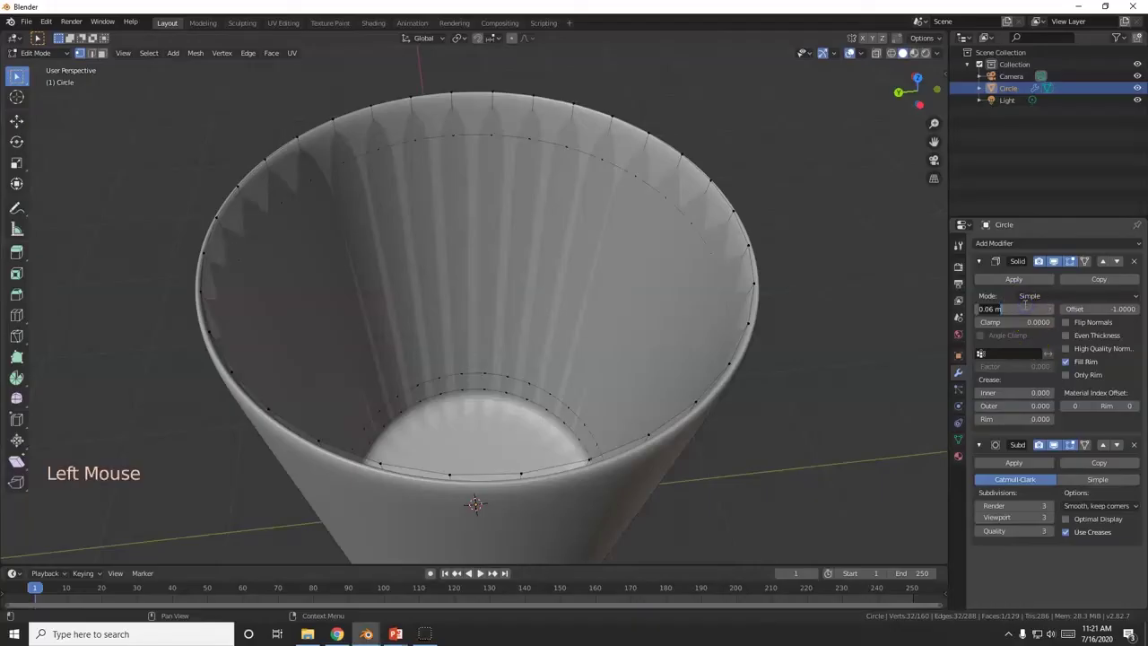
pyautogui.write('.4')
pyautogui.press('Return')
pyautogui.scroll(-4, 539, 389)
pyautogui.moveTo(538, 390)
pyautogui.mouseDown(button='middle')
pyautogui.moveTo(574, 364)
pyautogui.moveTo(625, 366)
pyautogui.moveTo(613, 403)
pyautogui.moveTo(548, 379)
pyautogui.mouseUp(button='middle')
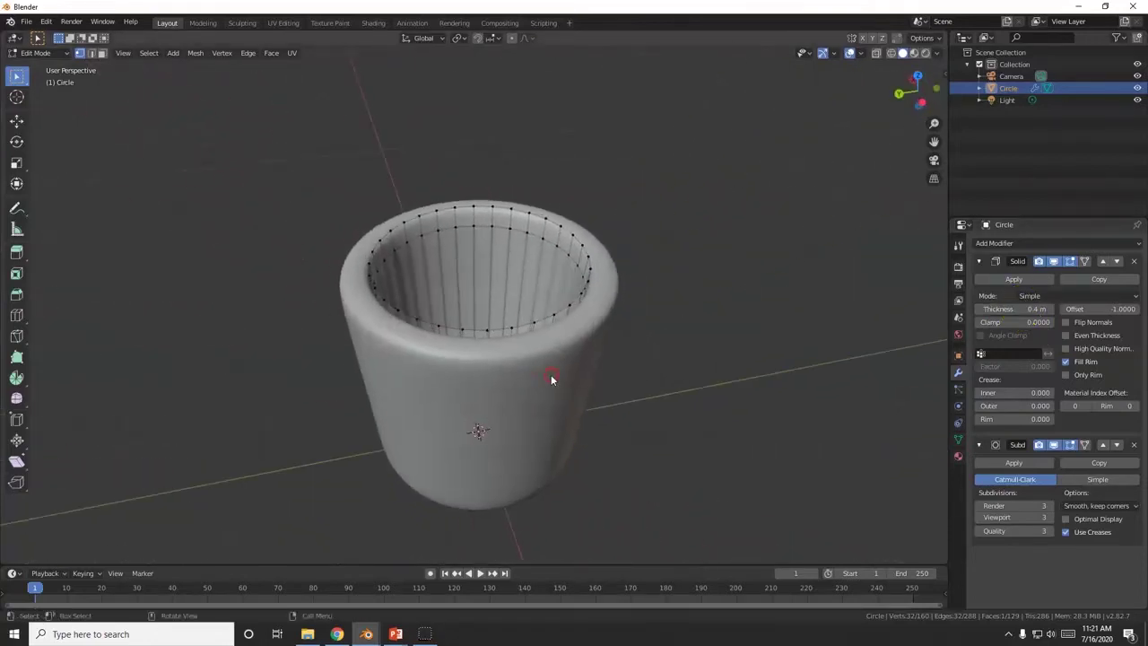
# - Reduce the Solidify thickness in small increments to 0.35 m
pyautogui.click(999, 308)
pyautogui.click(980, 310)
pyautogui.click(980, 309)
pyautogui.click(980, 309)
pyautogui.click(979, 310)
pyautogui.click(978, 310)
pyautogui.click(978, 310)
pyautogui.moveTo(587, 372)
pyautogui.mouseDown(button='middle')
pyautogui.moveTo(574, 390)
pyautogui.moveTo(583, 410)
pyautogui.moveTo(607, 320)
pyautogui.moveTo(643, 294)
pyautogui.moveTo(602, 359)
pyautogui.mouseUp(button='middle')
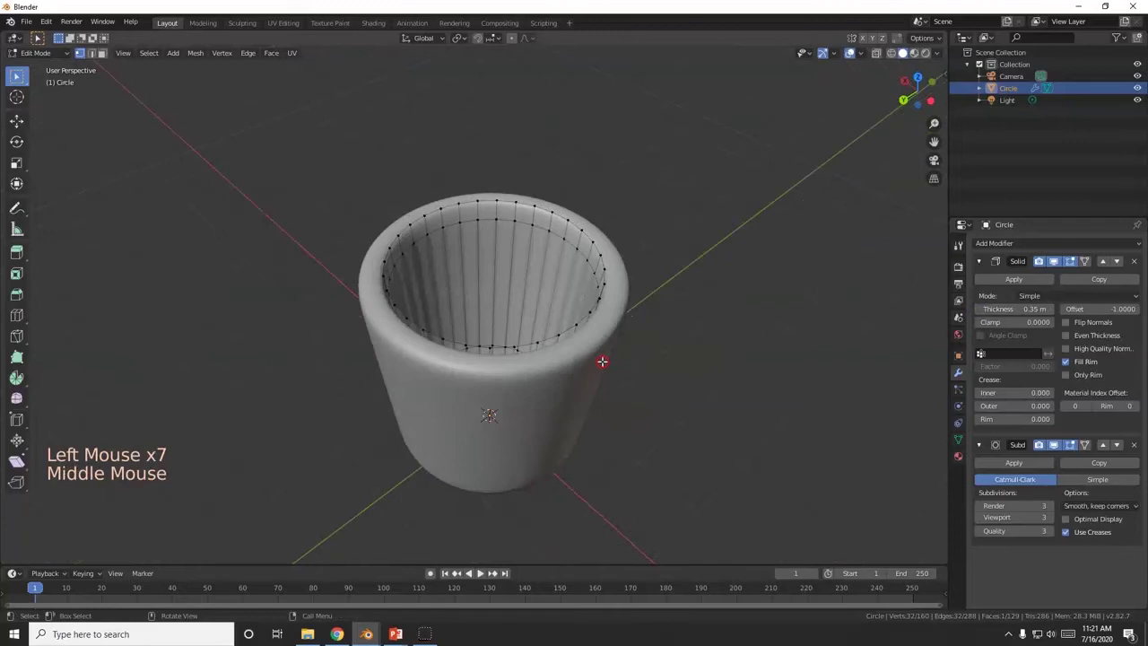
# - Set the Solidify modifier's thickness to 0.2 m
pyautogui.click(1011, 309)
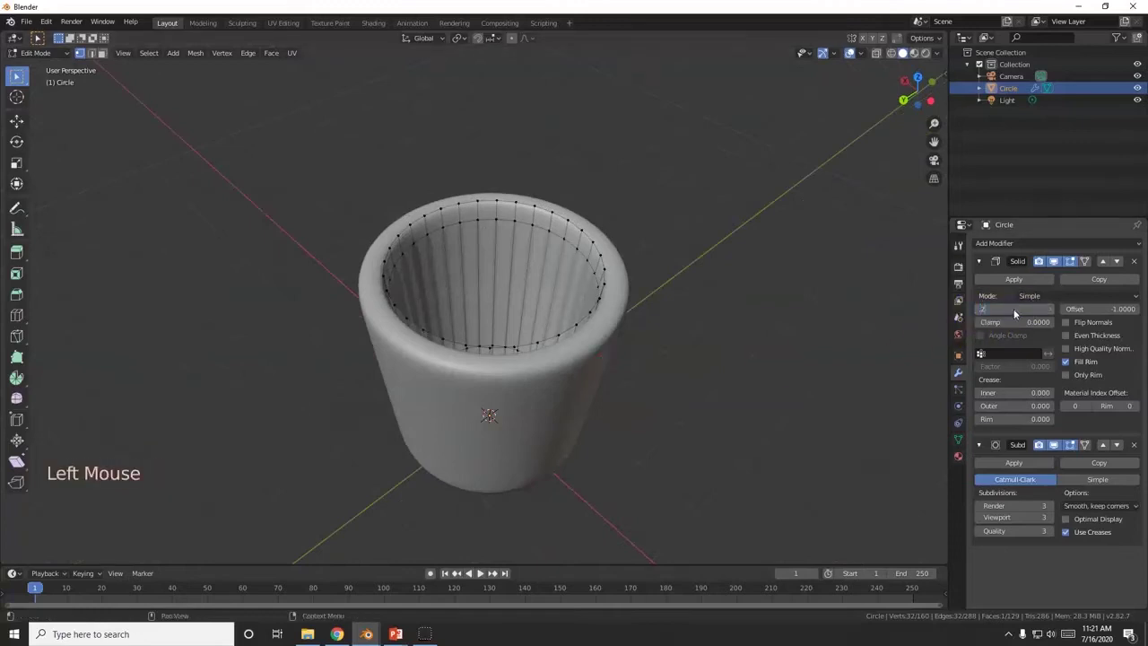
pyautogui.press('Return')
pyautogui.moveTo(502, 385); pyautogui.dragTo(572, 326, button='middle')
pyautogui.scroll(4, 449, 410)
pyautogui.scroll(-2, 551, 320)
# - Check the modifier instructions on slide 5 in PowerPoint, and try to apply the Solidify modifier in Blender
pyautogui.hotkey('alt', 'Tab')
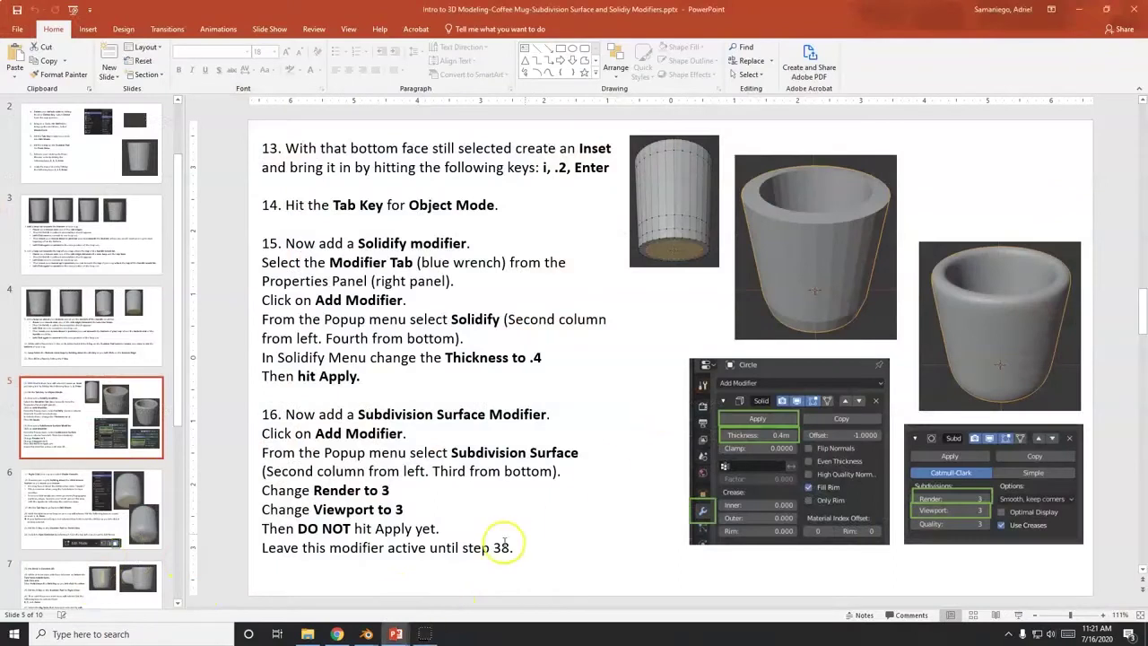
pyautogui.moveTo(395, 630)
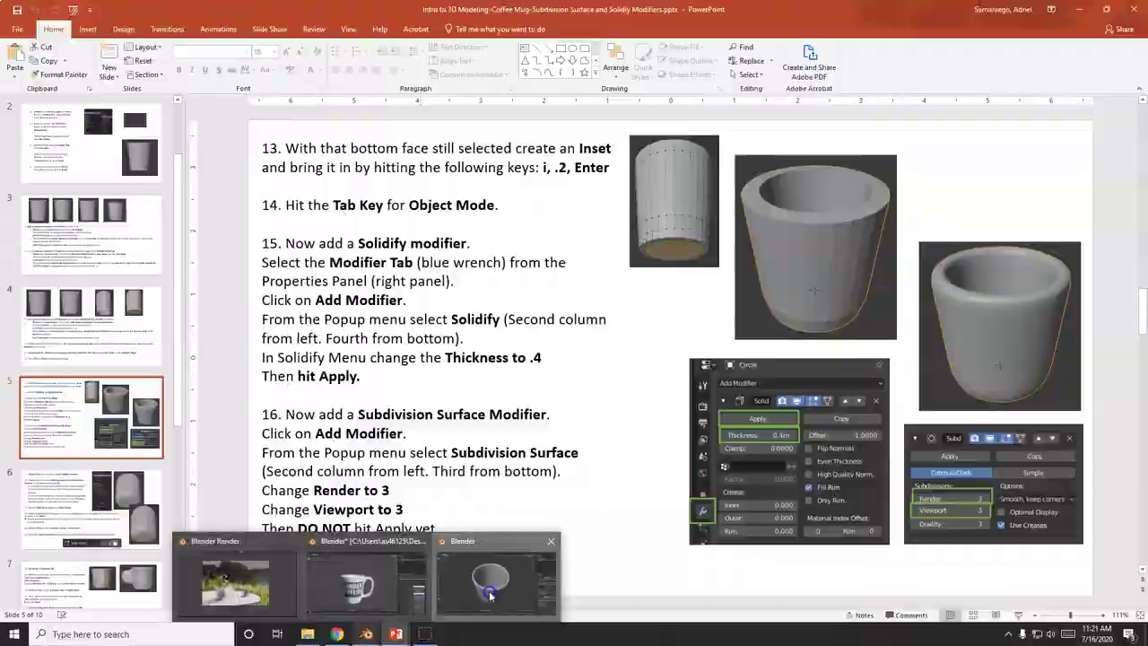
pyautogui.click(366, 634)
pyautogui.scroll(-2, 633, 434)
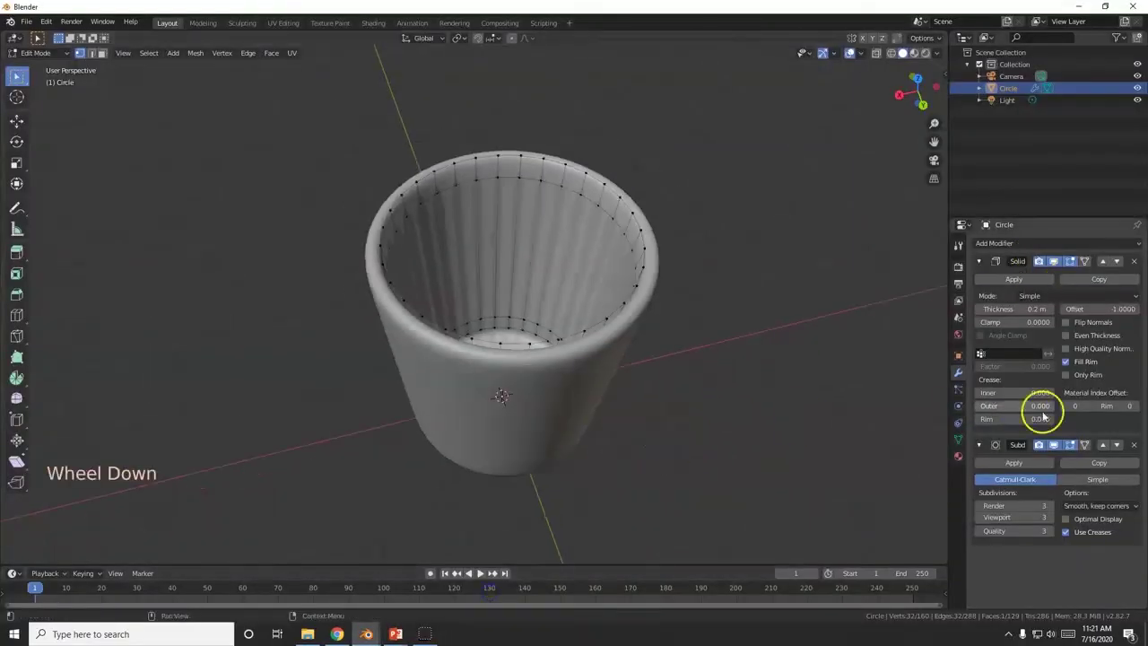
pyautogui.moveTo(746, 384); pyautogui.dragTo(851, 359, button='middle')
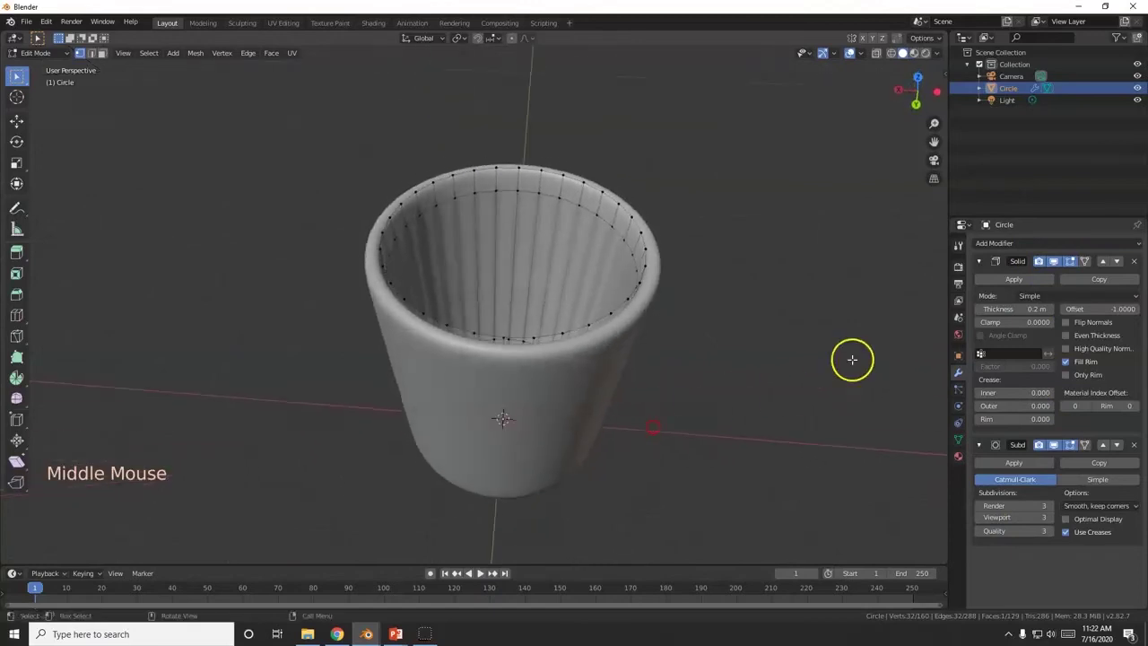
pyautogui.click(1000, 282)
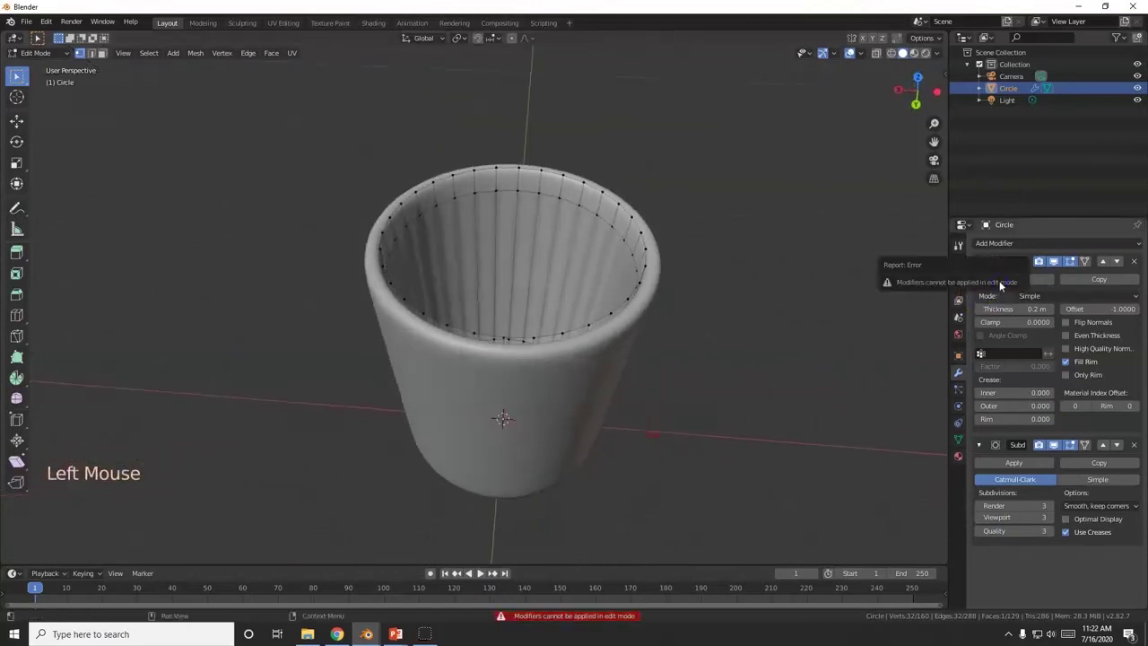
# - Switch the mug to Object Mode and apply its Solidify modifier
pyautogui.press('Tab')
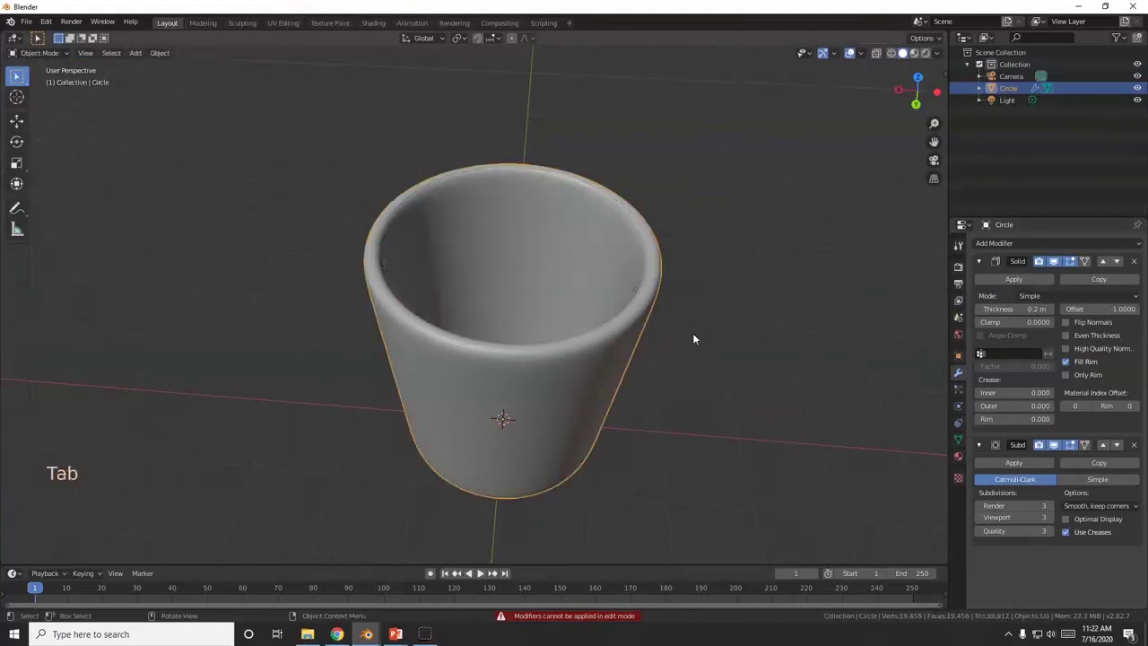
pyautogui.moveTo(598, 430); pyautogui.dragTo(569, 412, button='middle')
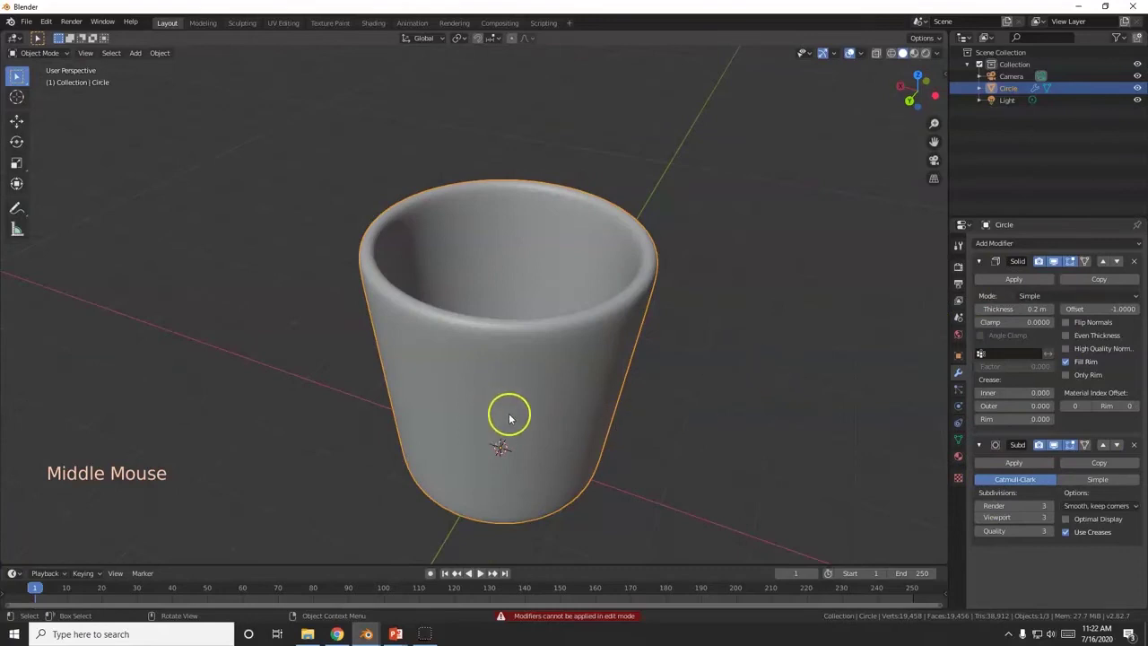
pyautogui.click(1002, 280)
# - Examine the mug's rim and underside in both Edit Mode and Object Mode
pyautogui.moveTo(604, 400)
pyautogui.mouseDown(button='middle')
pyautogui.moveTo(598, 382)
pyautogui.moveTo(604, 402)
pyautogui.mouseUp(button='middle')
pyautogui.press('Tab')
pyautogui.scroll(3, 607, 407)
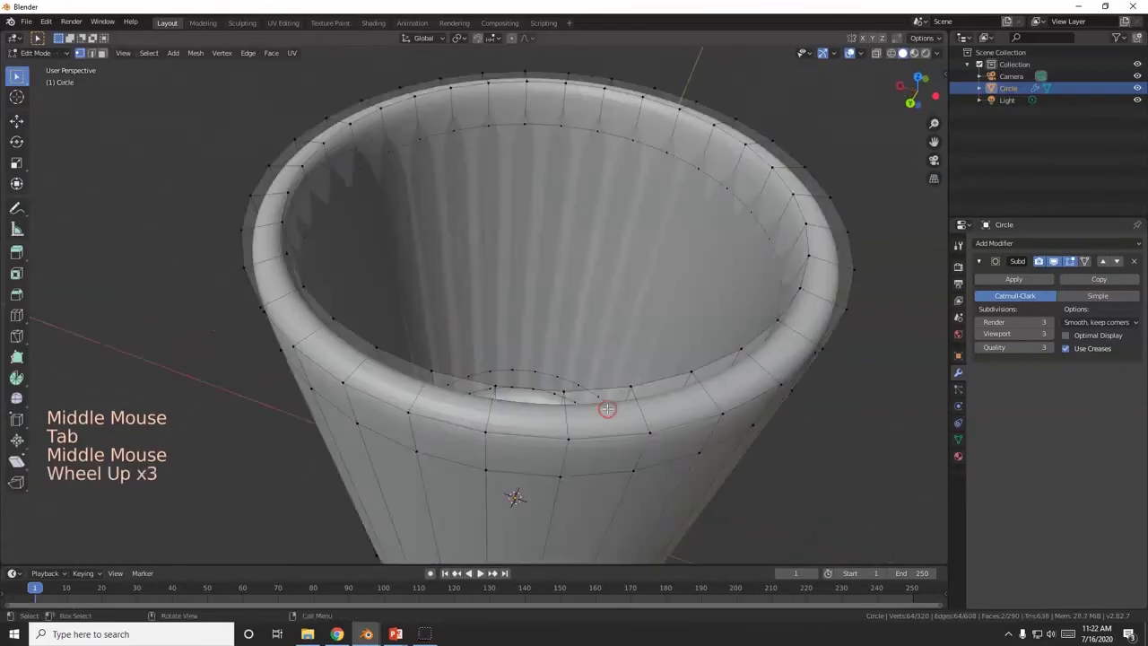
pyautogui.scroll(-3, 606, 408)
pyautogui.moveTo(604, 427); pyautogui.dragTo(600, 308, button='middle')
pyautogui.scroll(1, 498, 382)
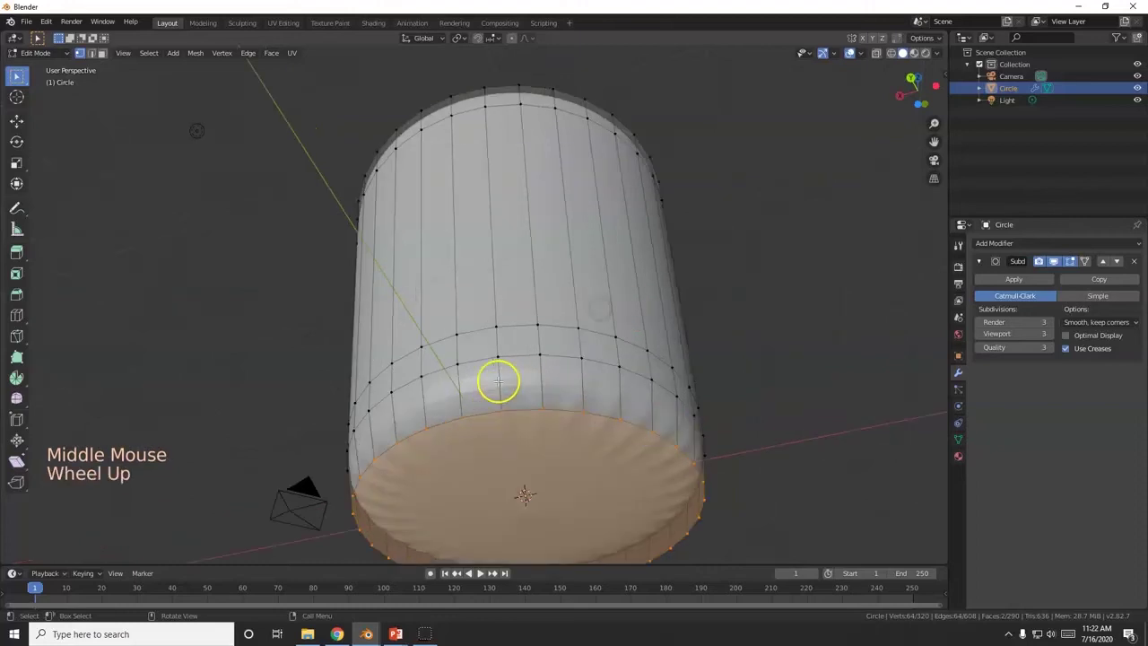
pyautogui.press('Tab')
pyautogui.moveTo(508, 405); pyautogui.dragTo(474, 418, button='middle')
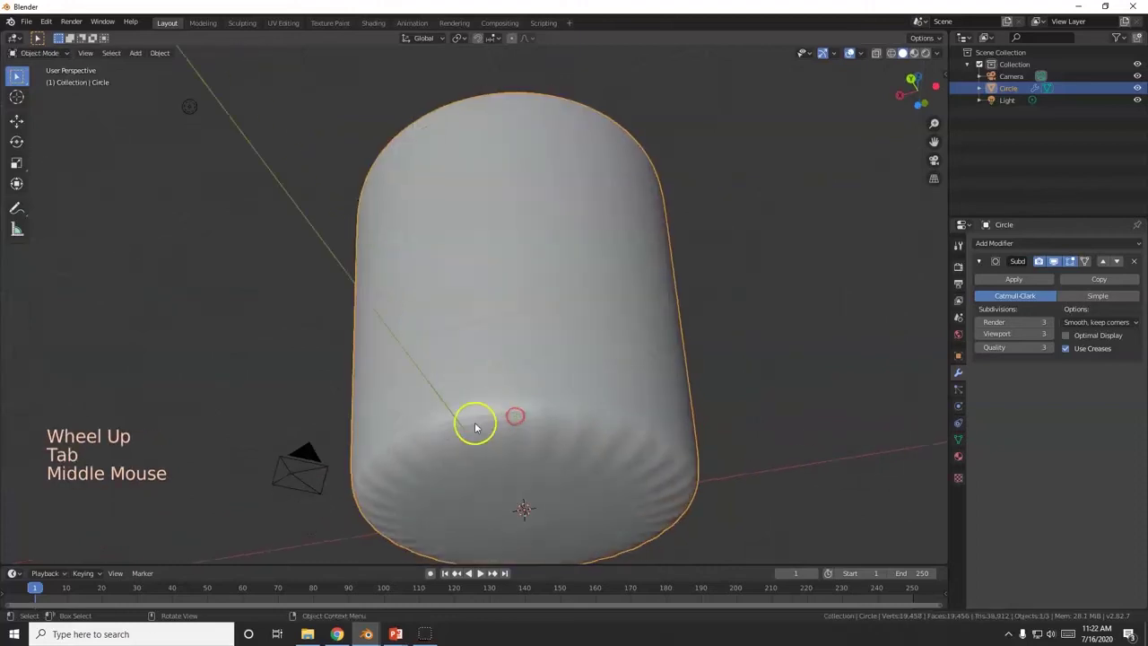
# - Inset the selected bottom face of the mug by about 0.41 m in Edit Mode, and check the base in Object Mode
pyautogui.press('Tab')
pyautogui.keyDown('shift'); pyautogui.moveTo(653, 456); pyautogui.dragTo(635, 389, button='middle'); pyautogui.keyUp('shift')
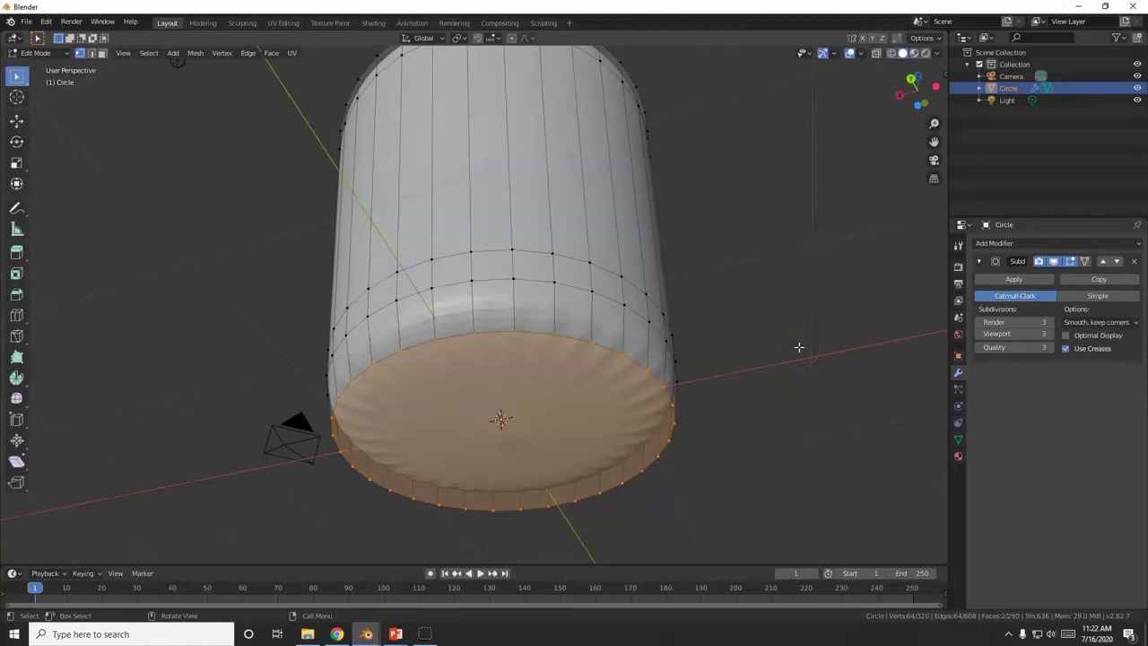
pyautogui.press('i')
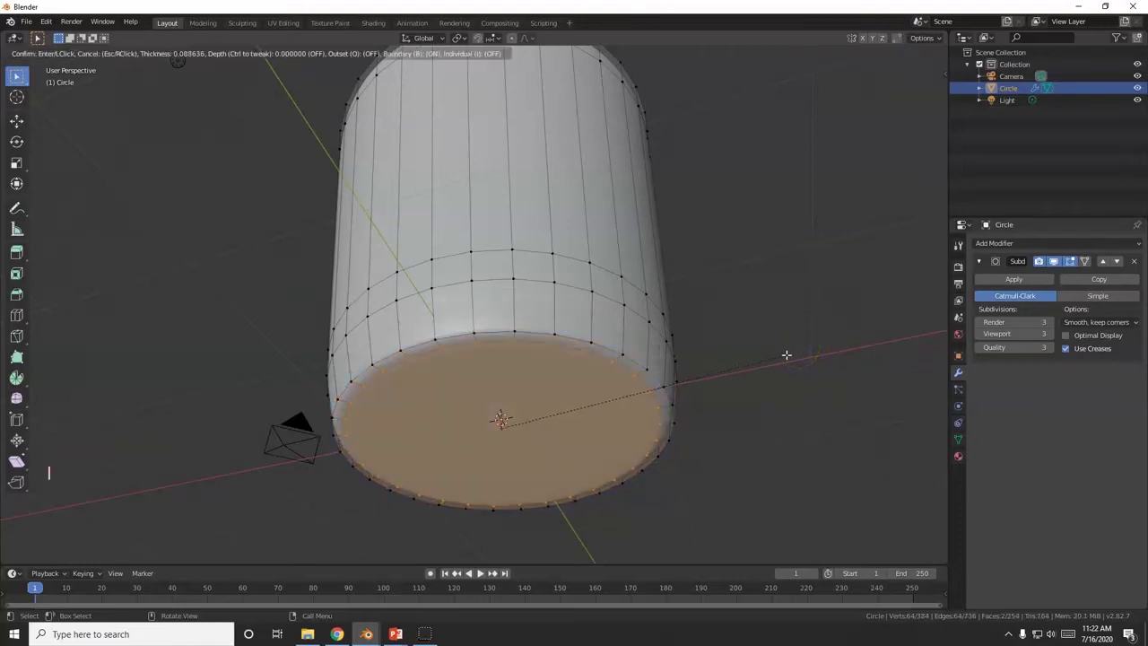
pyautogui.click(749, 373)
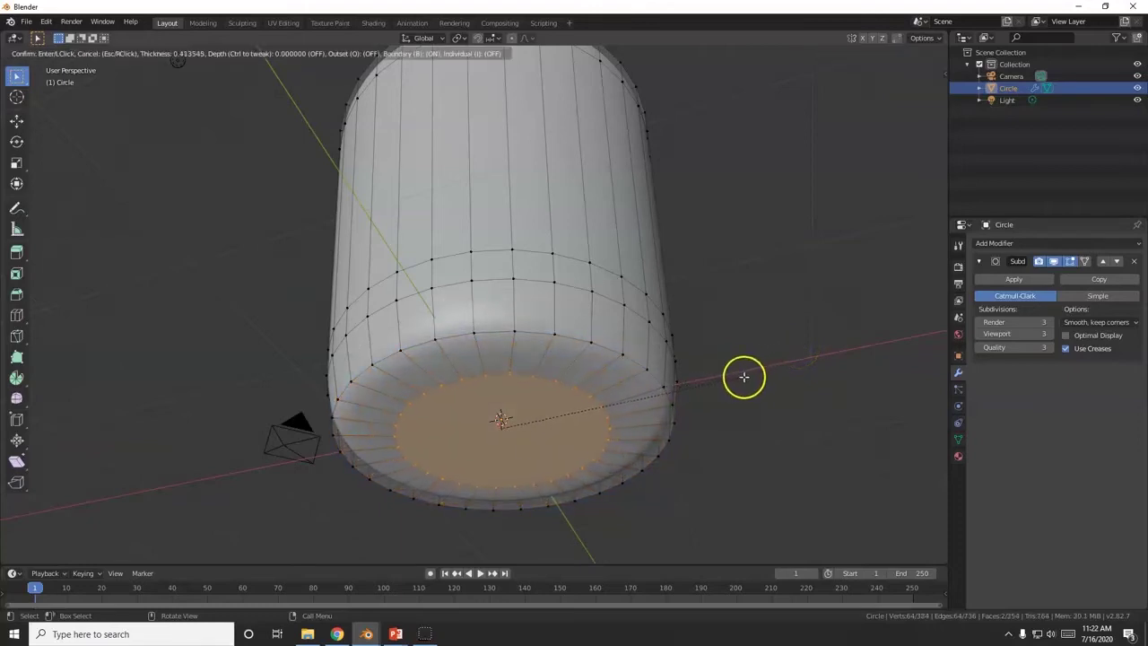
pyautogui.click(607, 372)
pyautogui.moveTo(607, 372); pyautogui.dragTo(605, 406, button='middle')
pyautogui.press('Tab')
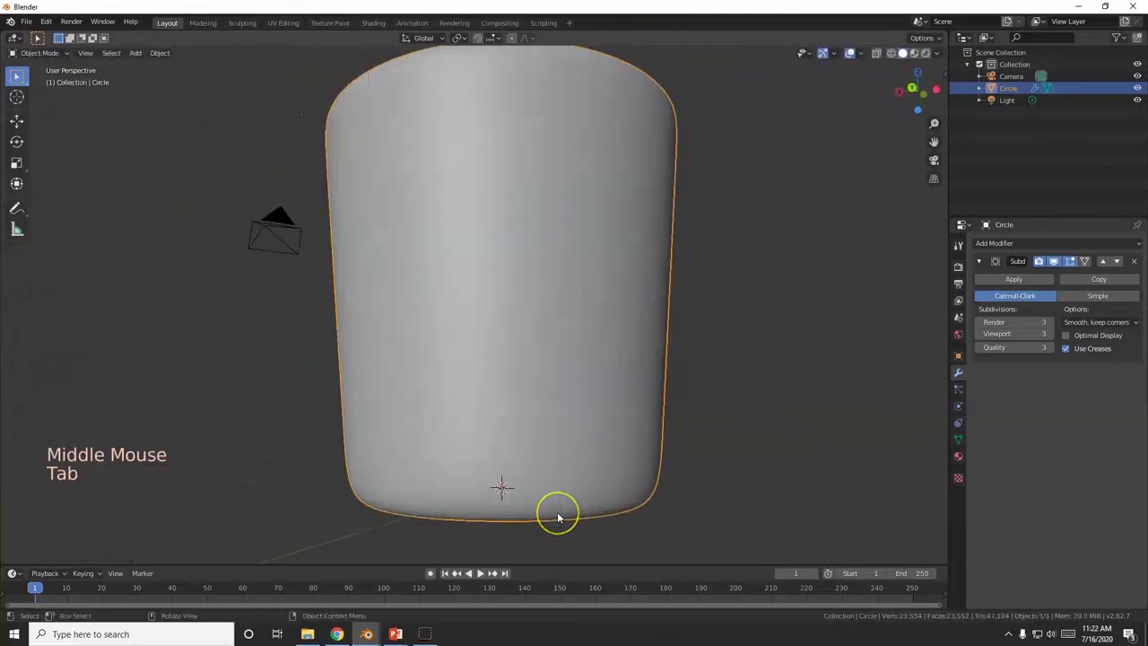
# - Try to add a loop cut around the outer wall just below the mug's rim, and undo it
pyautogui.press('Tab')
pyautogui.moveTo(548, 405); pyautogui.dragTo(535, 490, button='middle')
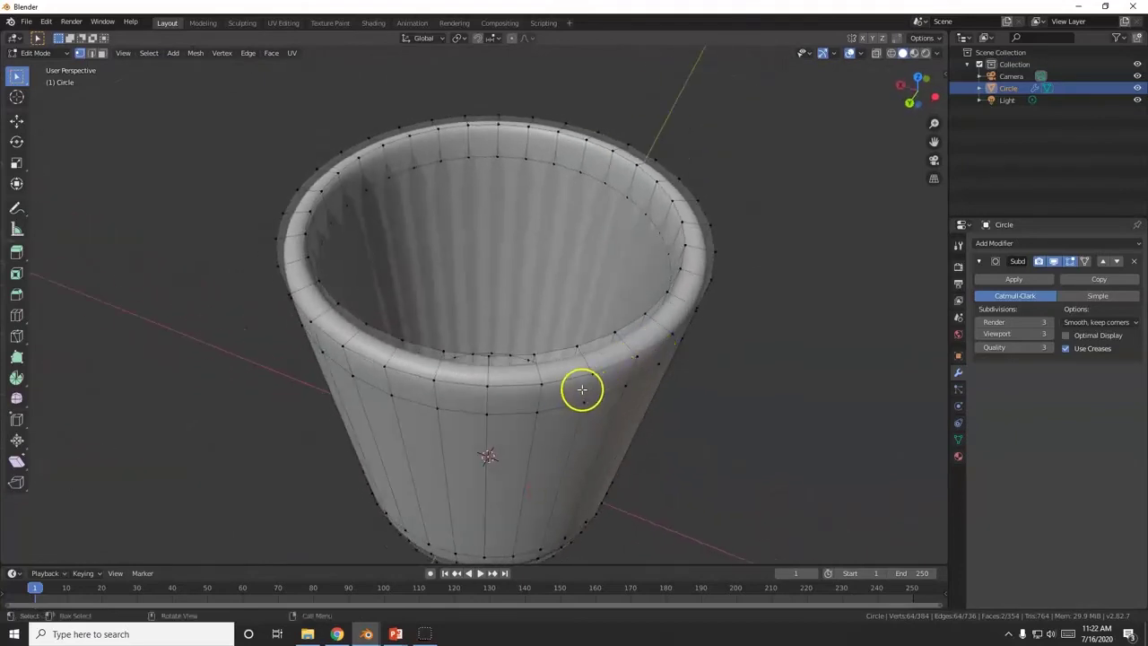
pyautogui.hotkey('ctrl', 'r')
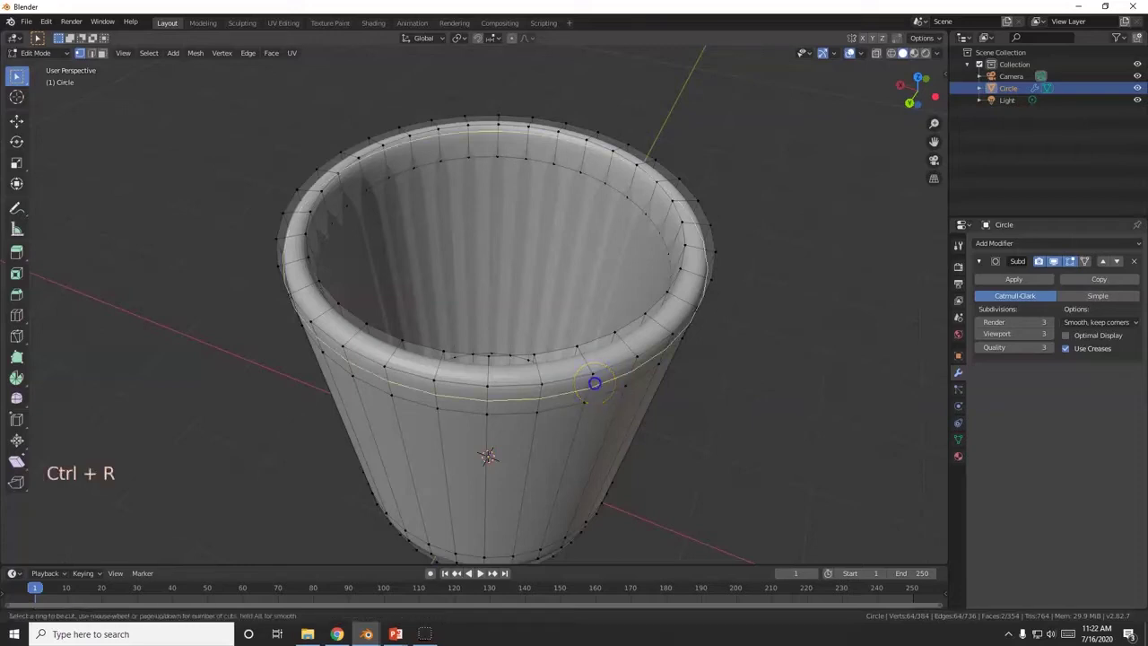
pyautogui.click(594, 383)
pyautogui.moveTo(597, 374)
pyautogui.mouseDown()
pyautogui.moveTo(597, 405)
pyautogui.moveTo(595, 386)
pyautogui.mouseUp()
pyautogui.hotkey('ctrl', 'z')
# - Apply Shade Smooth to the mug in Object Mode
pyautogui.moveTo(610, 410); pyautogui.dragTo(544, 349, button='middle')
pyautogui.press('Tab')
pyautogui.rightClick(474, 335)
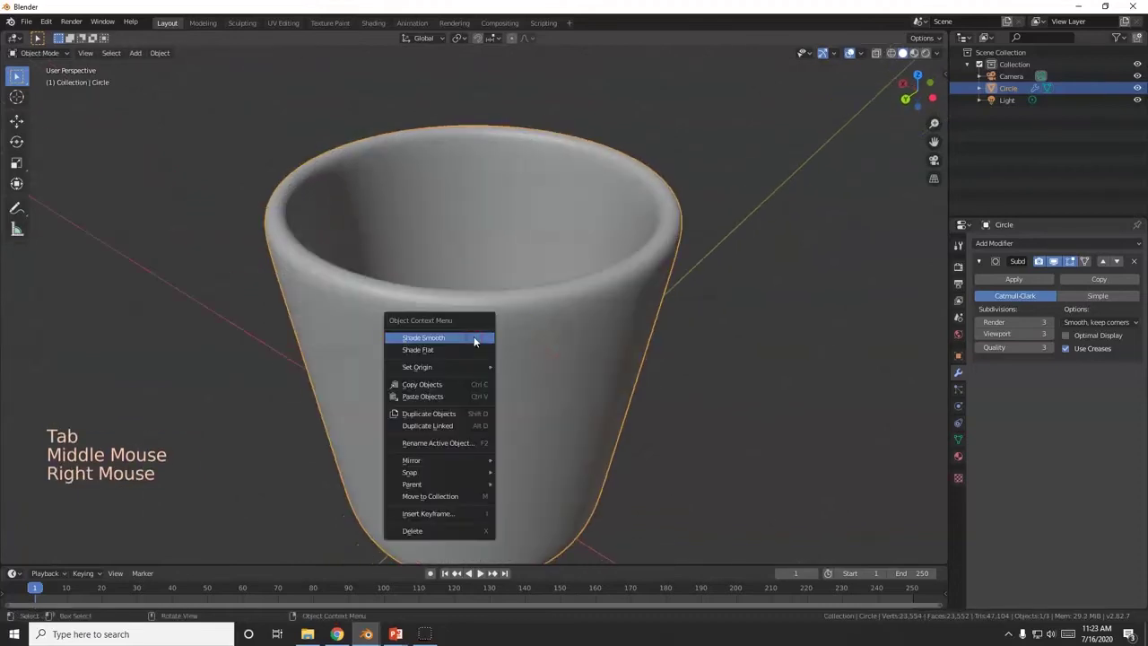
pyautogui.click(468, 338)
pyautogui.moveTo(466, 338); pyautogui.dragTo(408, 345, button='middle')
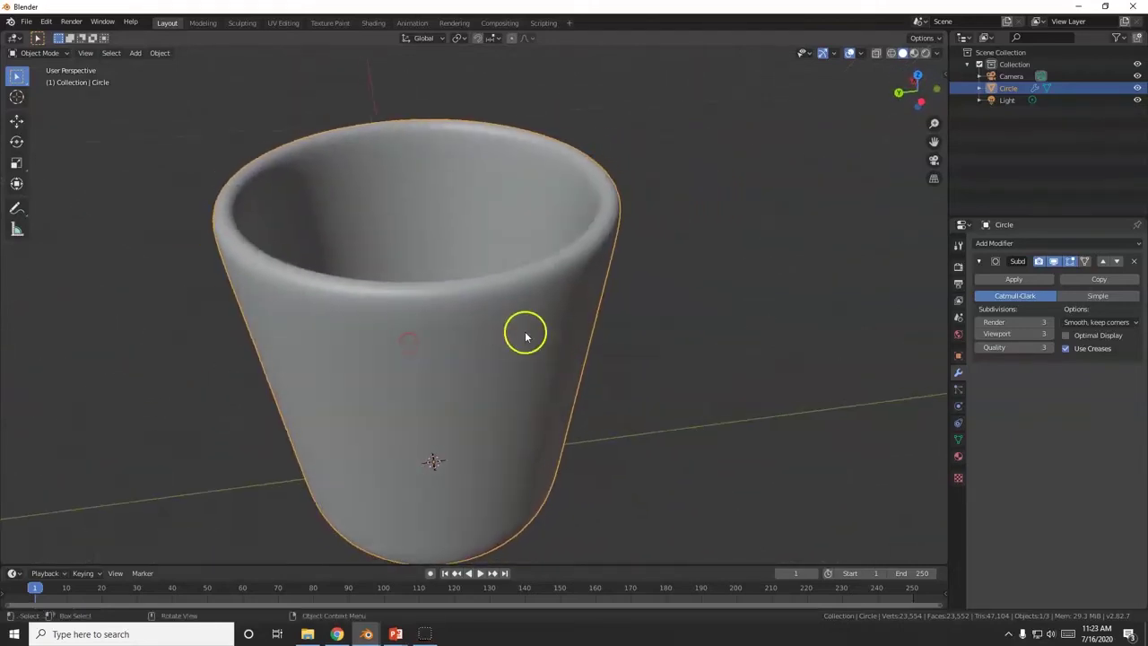
# - Select the two tall middle faces of the mug's outer wall in Right Orthographic view, using face selection in Edit Mode
pyautogui.press('Tab')
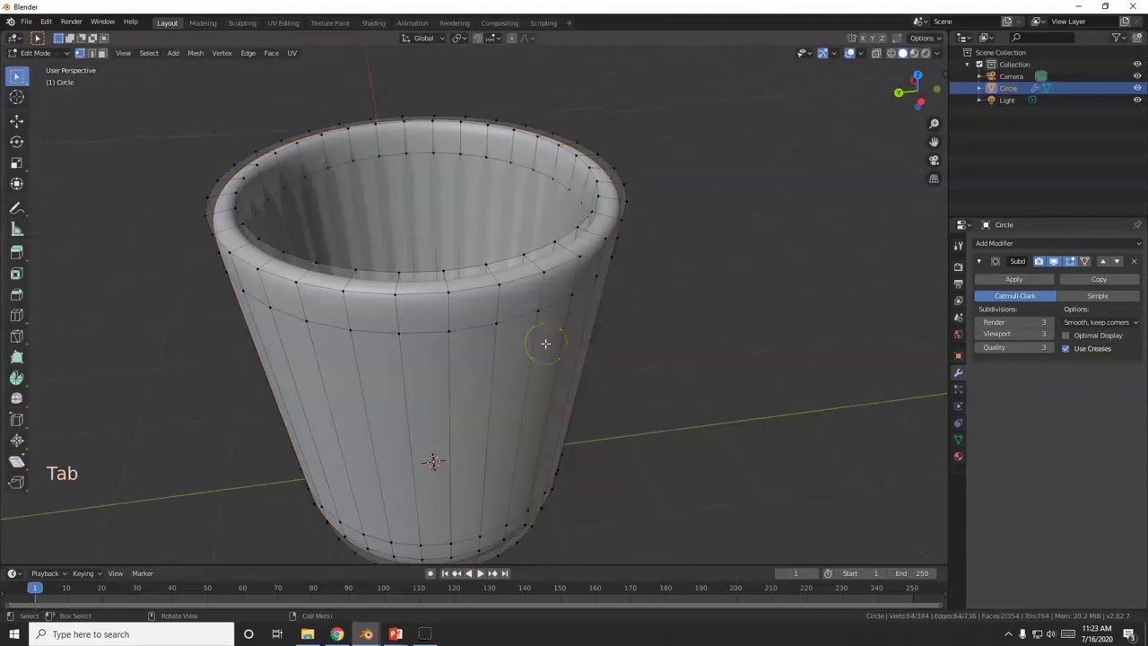
pyautogui.press('KP_3')
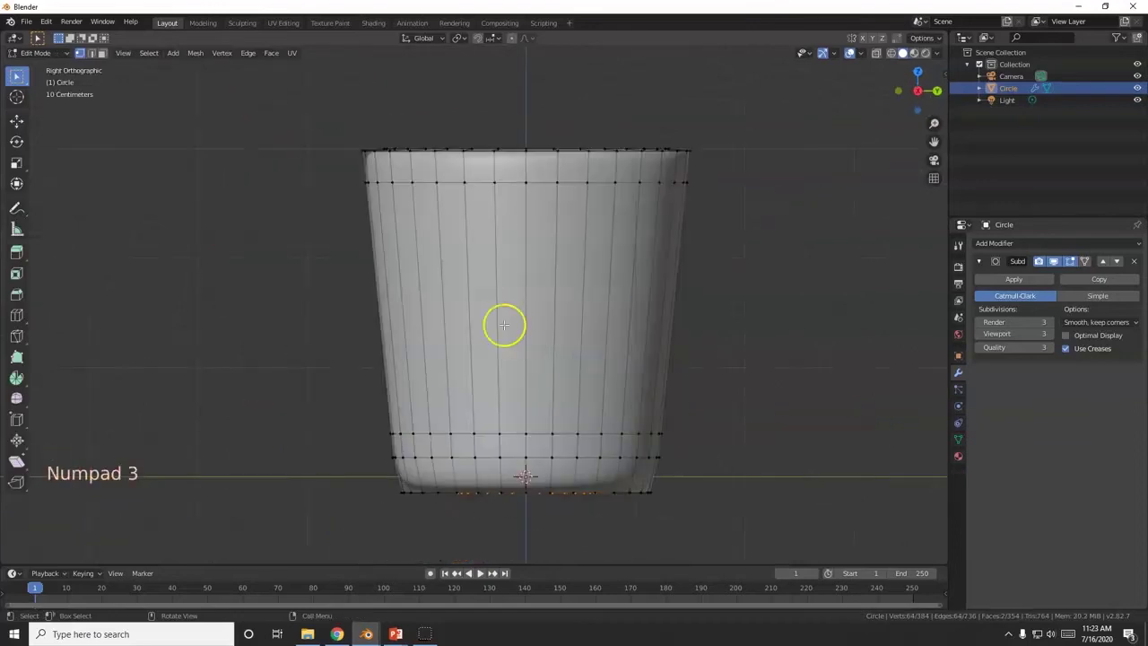
pyautogui.click(102, 52)
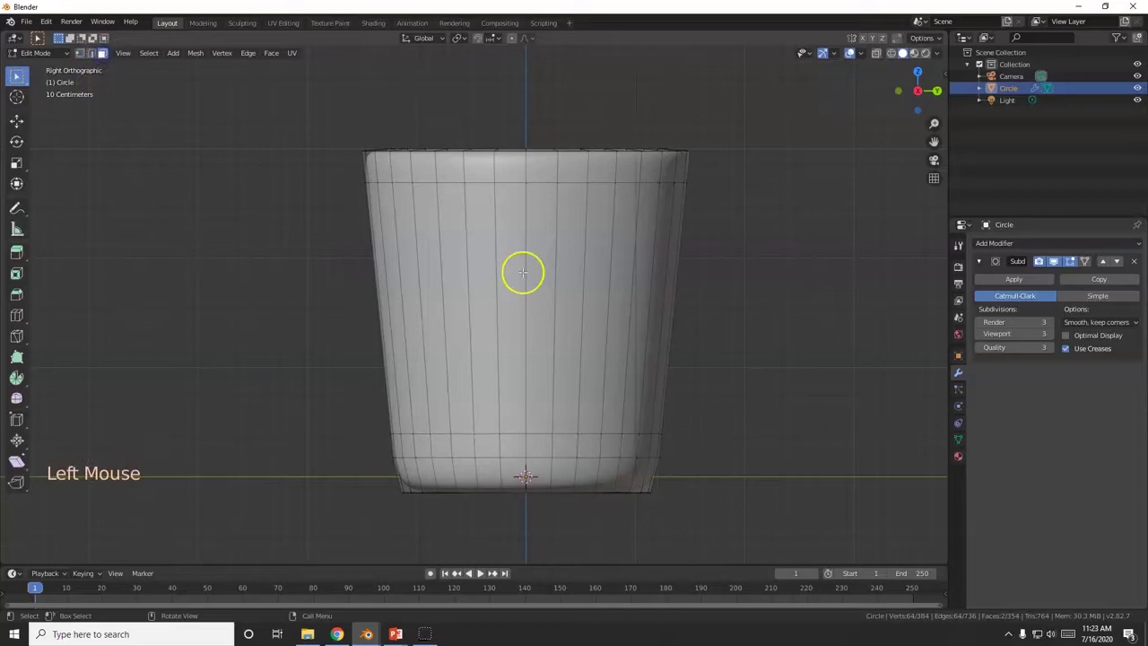
pyautogui.click(542, 252)
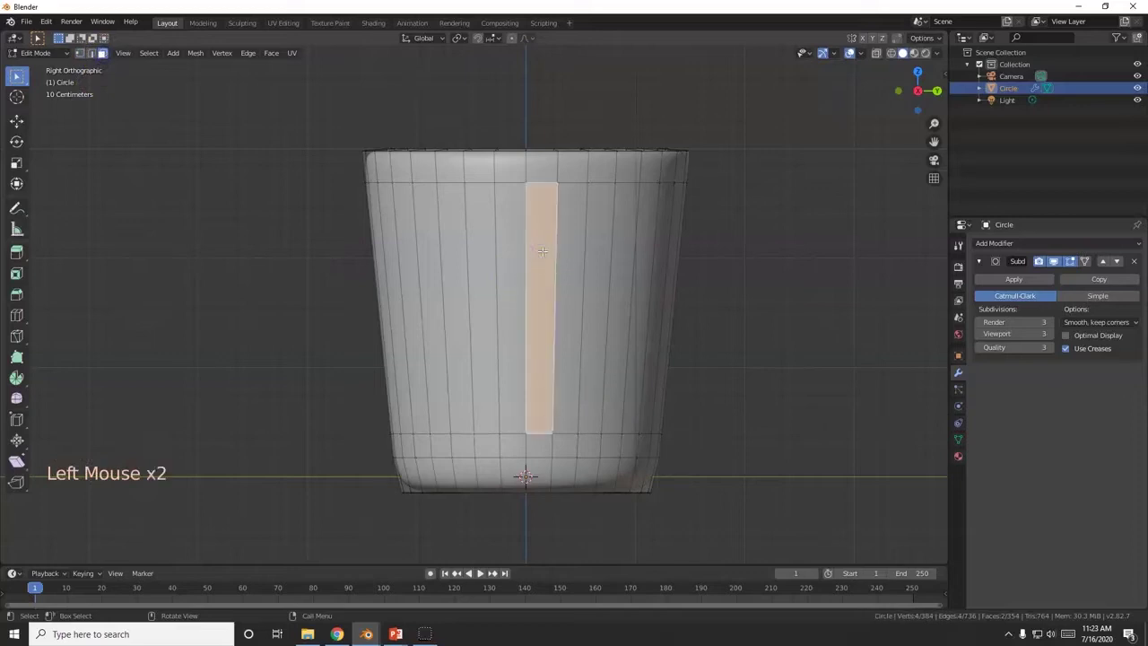
pyautogui.keyDown('shift'); pyautogui.click(505, 262); pyautogui.keyUp('shift')
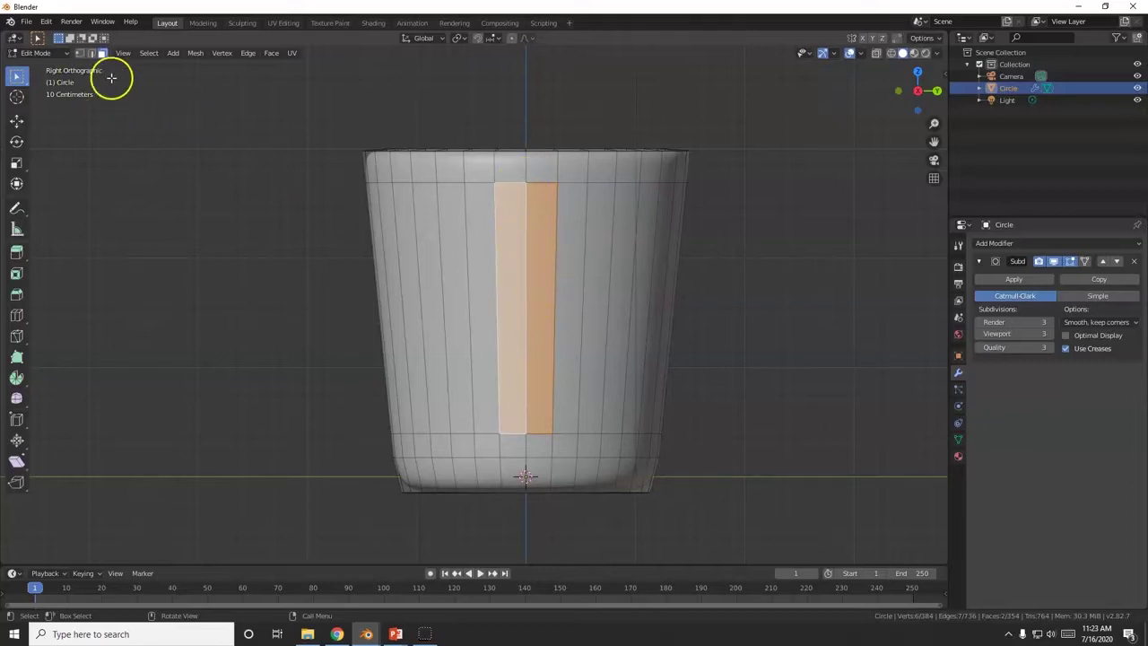
# - Extrude the two selected wall faces outward along the global X axis in Front Orthographic view to start the handle
pyautogui.press('KP_1')
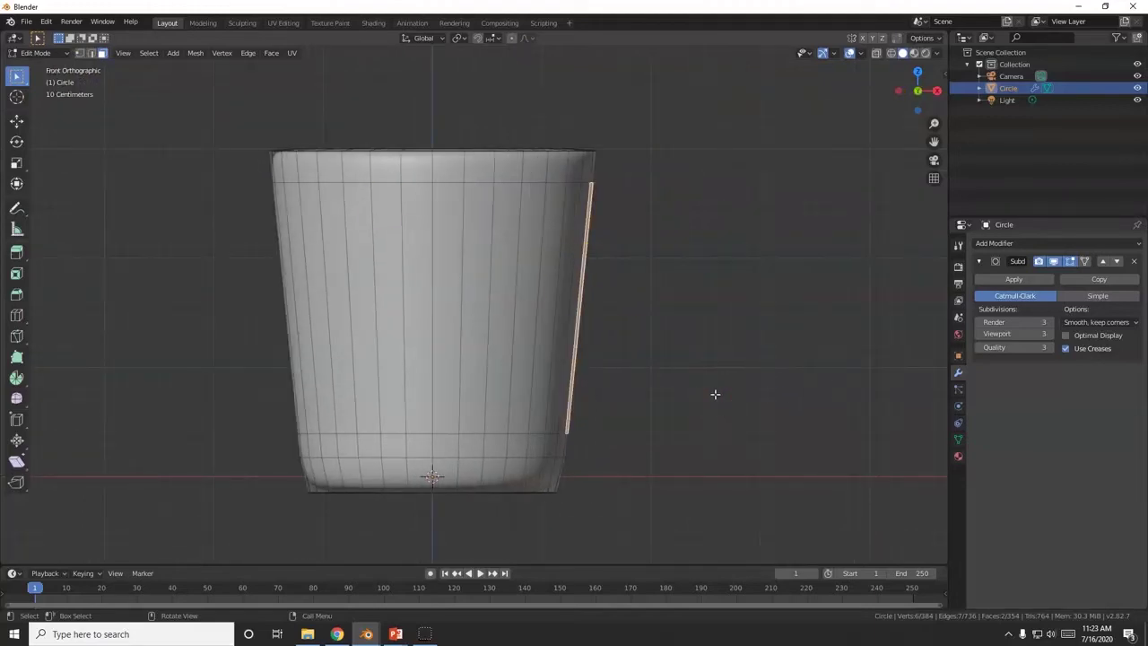
pyautogui.press('e')
pyautogui.write('x')
pyautogui.write('1')
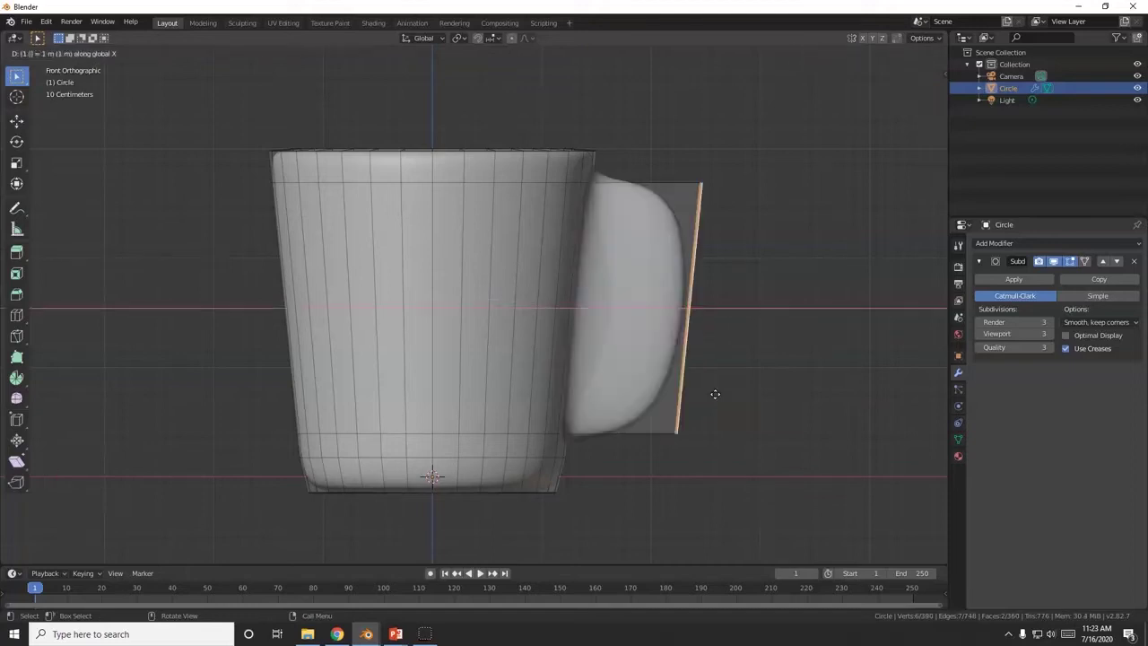
pyautogui.press('BackSpace')
pyautogui.click(714, 393)
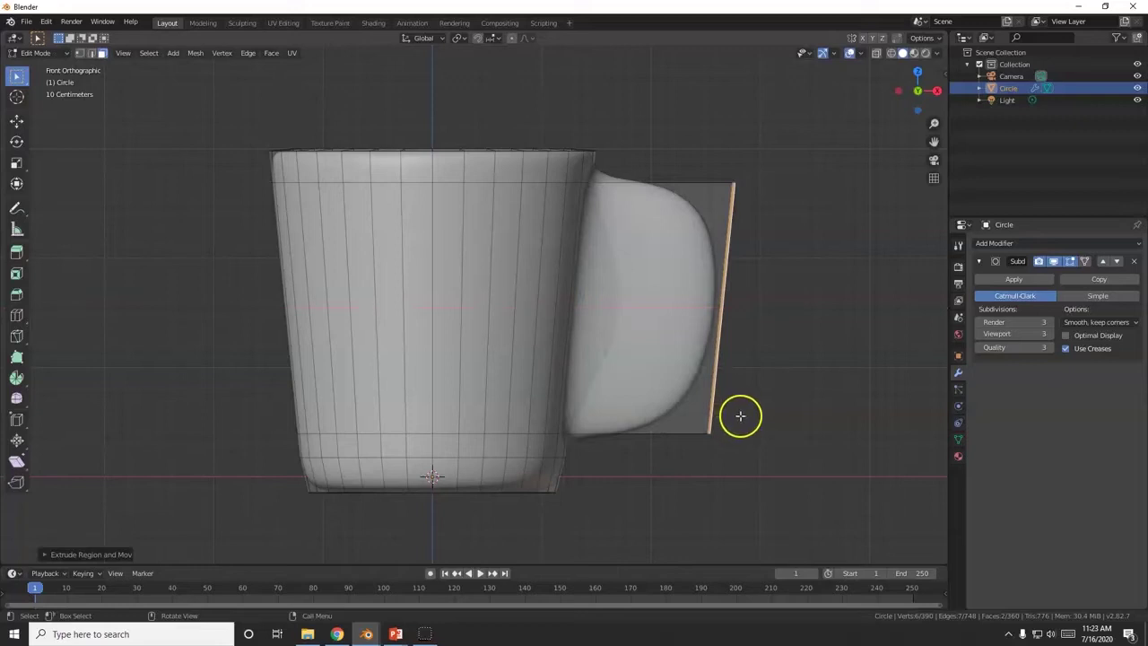
# - Move the extruded end faces of the handle slightly upward
pyautogui.press('g')
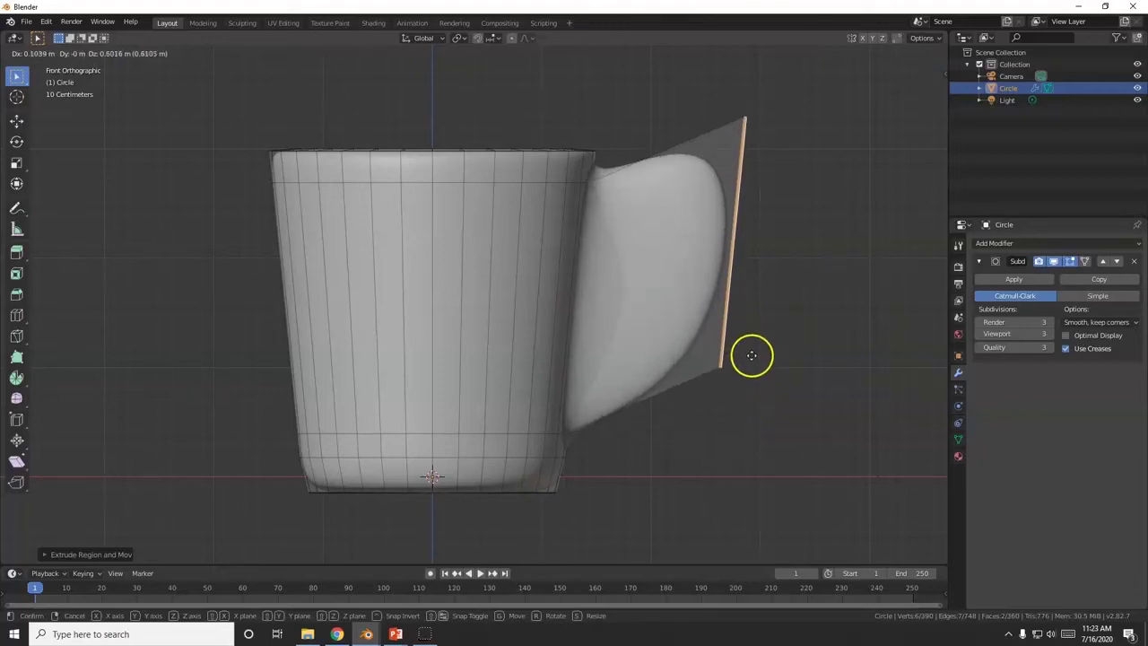
pyautogui.rightClick(752, 357)
pyautogui.press('g')
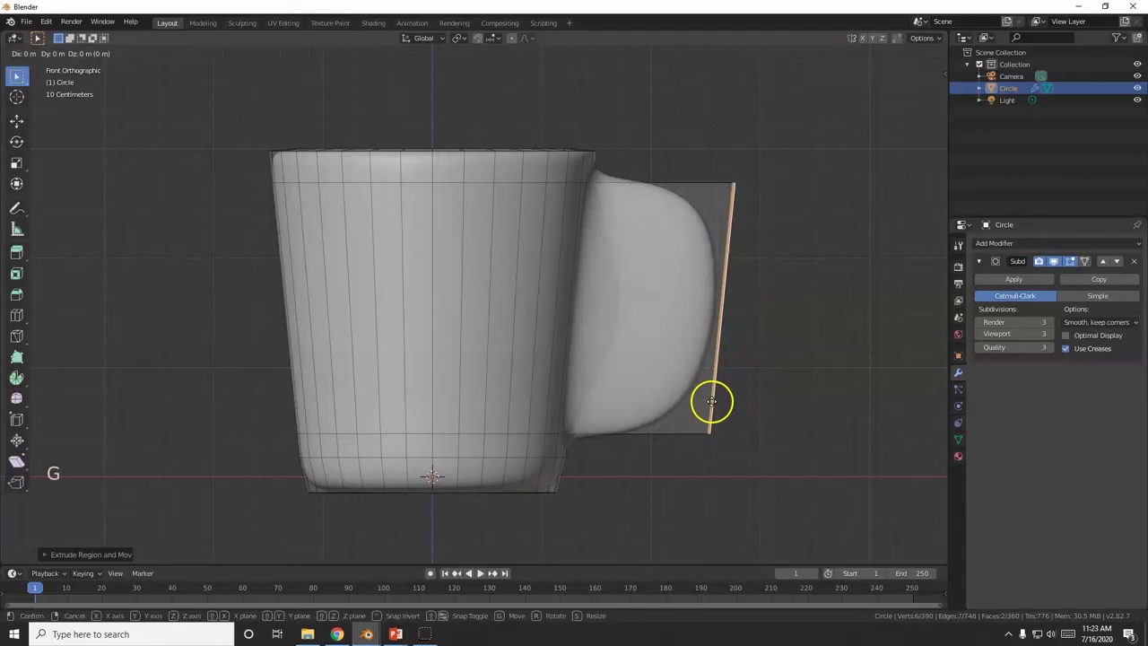
pyautogui.click(715, 383)
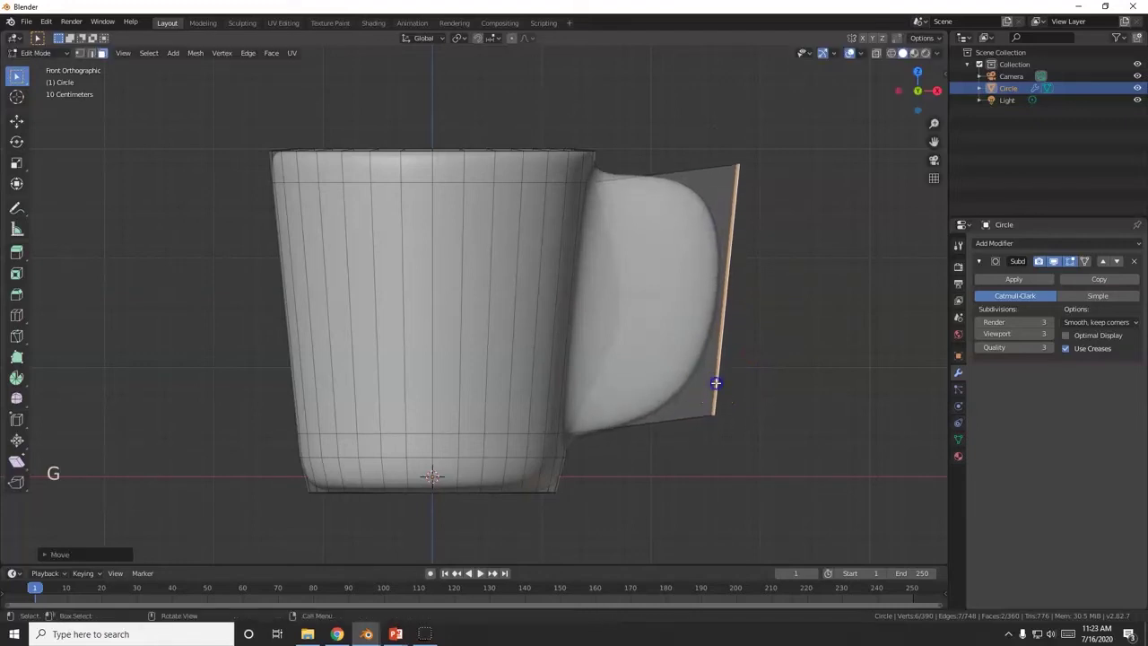
# - Select the two big side faces of the handle, one on each side of the extrusion
pyautogui.moveTo(749, 440)
pyautogui.mouseDown(button='middle')
pyautogui.moveTo(587, 443)
pyautogui.moveTo(743, 458)
pyautogui.mouseUp(button='middle')
pyautogui.press('KP_1')
pyautogui.click(646, 294)
pyautogui.moveTo(769, 436); pyautogui.dragTo(600, 442, button='middle')
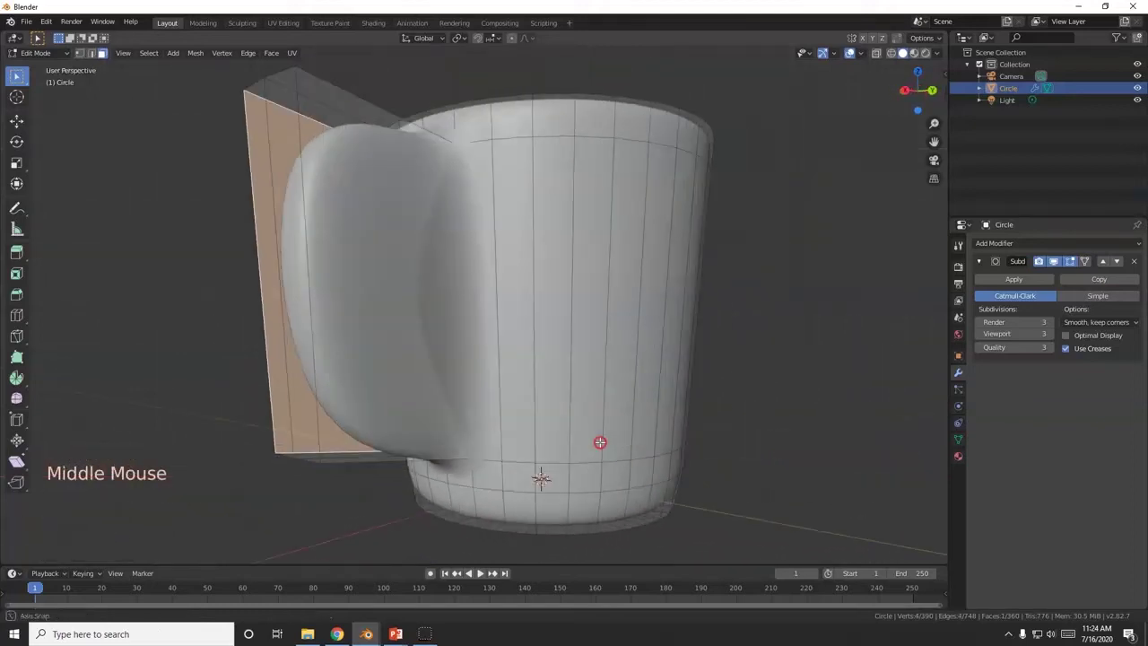
pyautogui.press('shift')
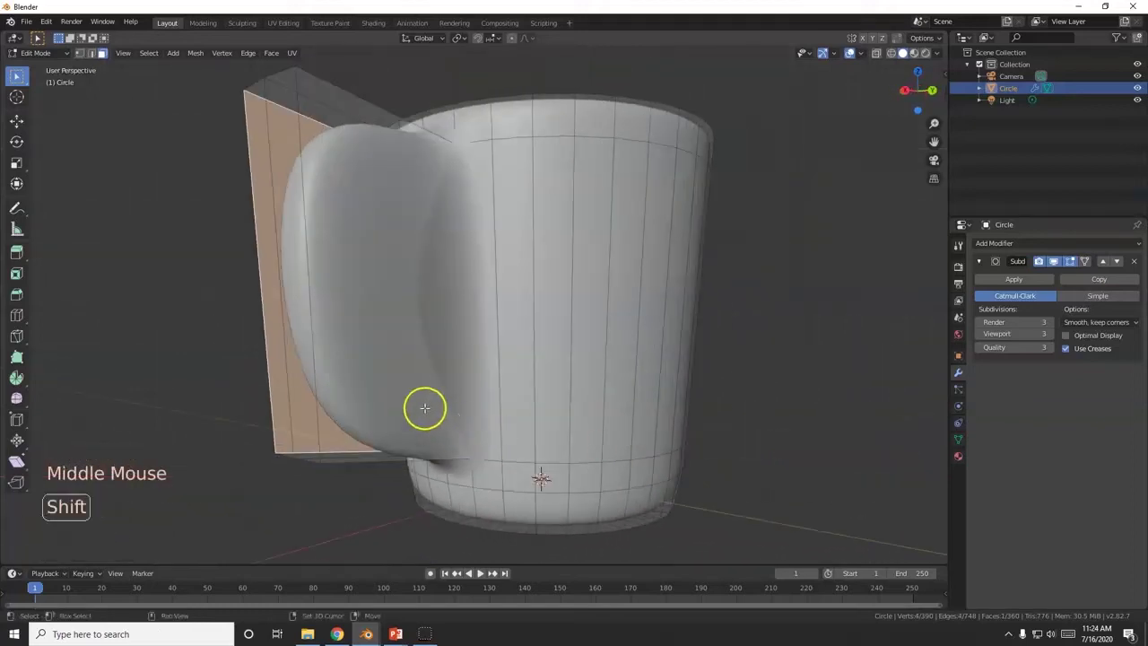
pyautogui.keyDown('shift'); pyautogui.click(400, 320); pyautogui.keyUp('shift')
pyautogui.moveTo(418, 371); pyautogui.dragTo(586, 397, button='middle')
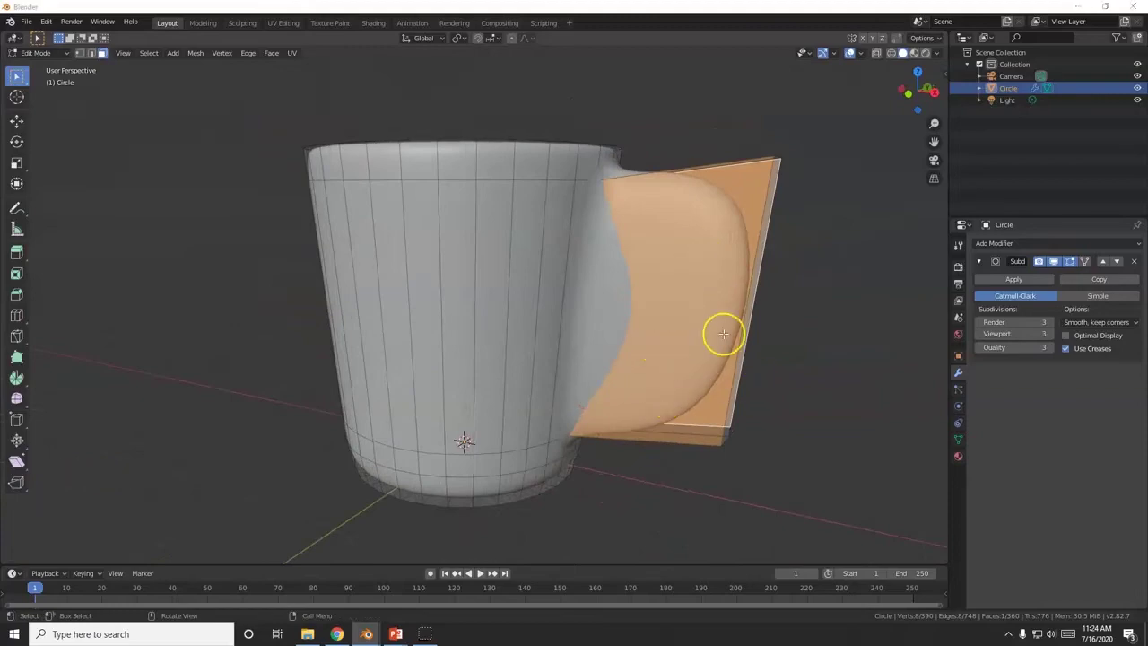
# - Switch to PowerPoint and check the handle instructions on slides 7 and 8
pyautogui.hotkey('alt', 'Tab')
pyautogui.scroll(-3, 135, 439)
pyautogui.click(118, 406)
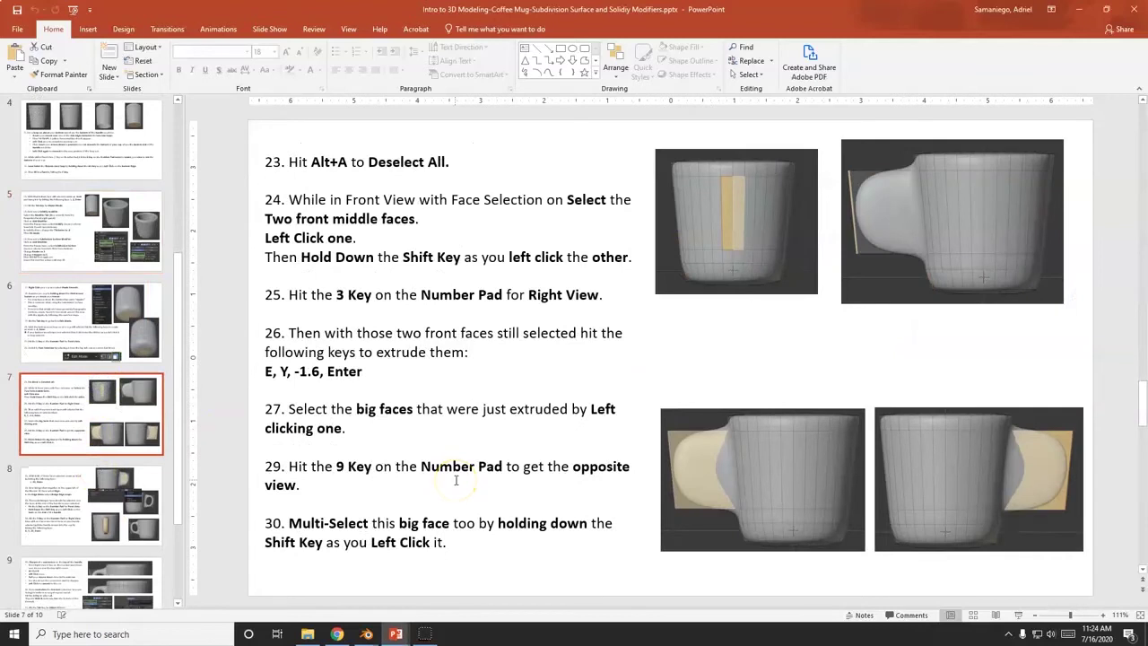
pyautogui.click(98, 502)
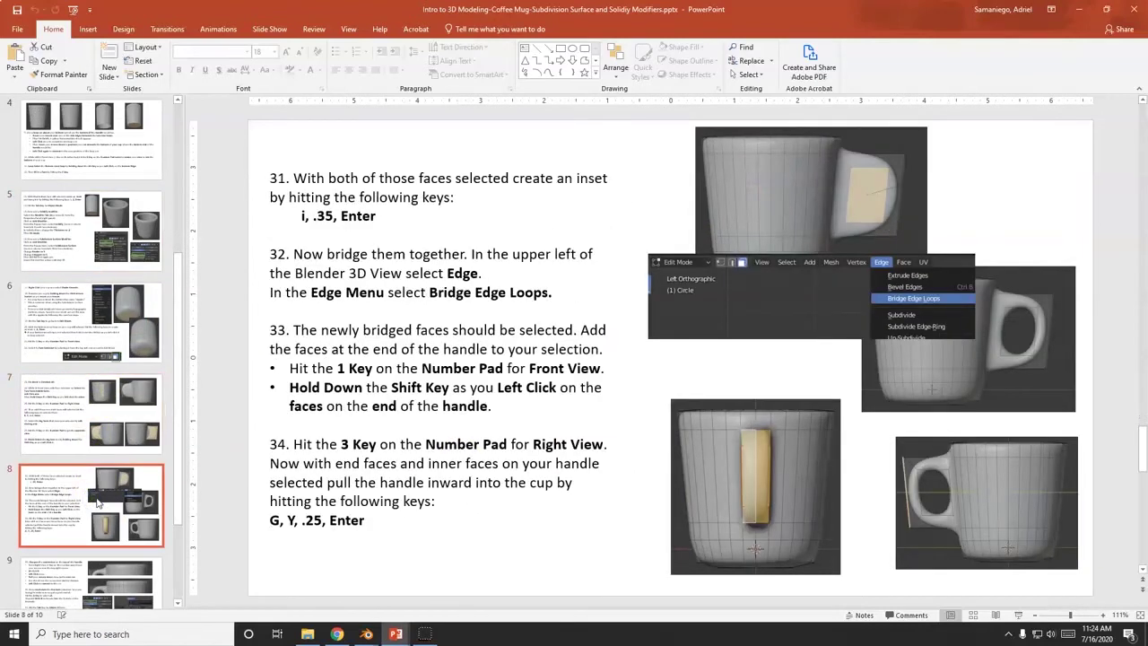
# - Switch back to Blender, inset both selected handle side faces by 0.35 m, and check them from both sides
pyautogui.hotkey('alt', 'Tab')
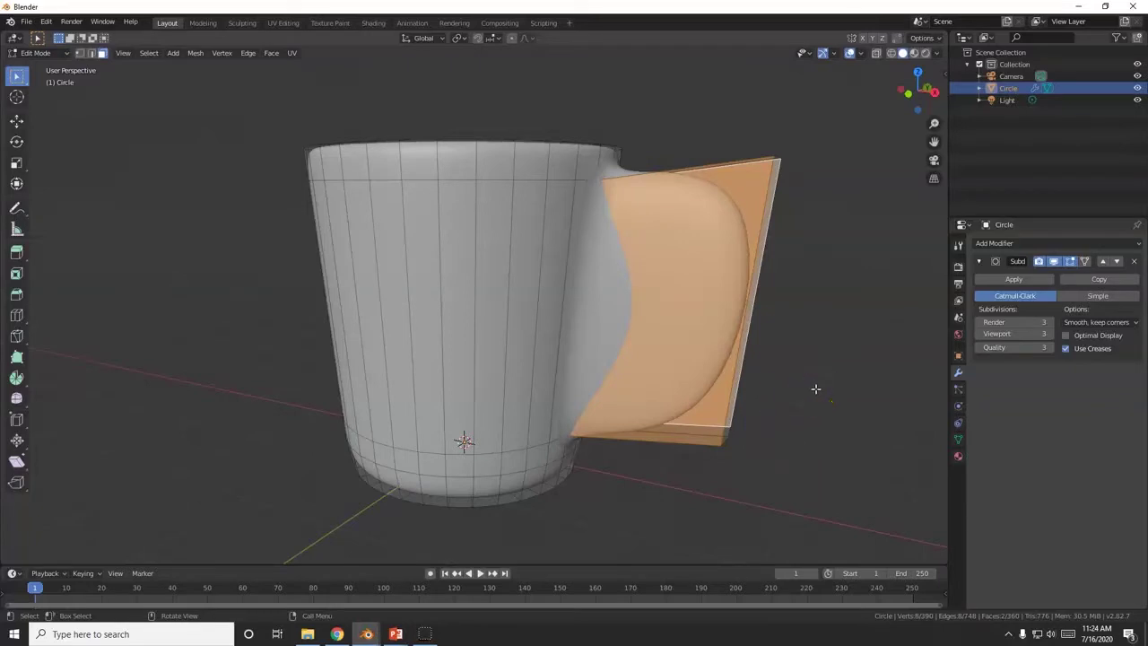
pyautogui.press('i')
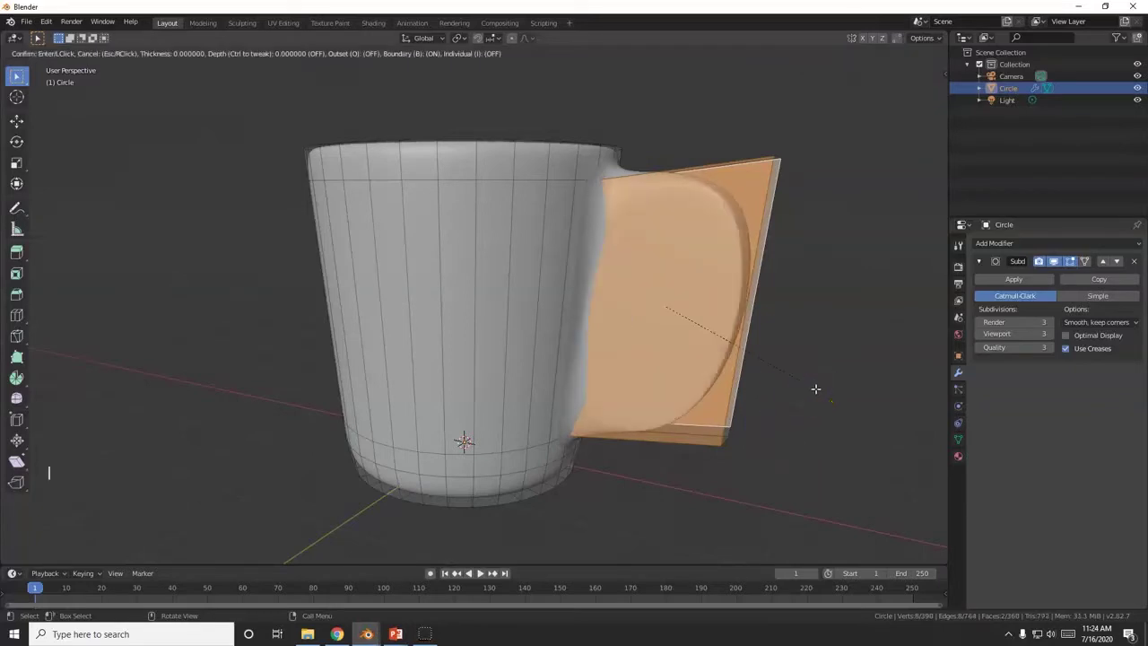
pyautogui.write('0.1')
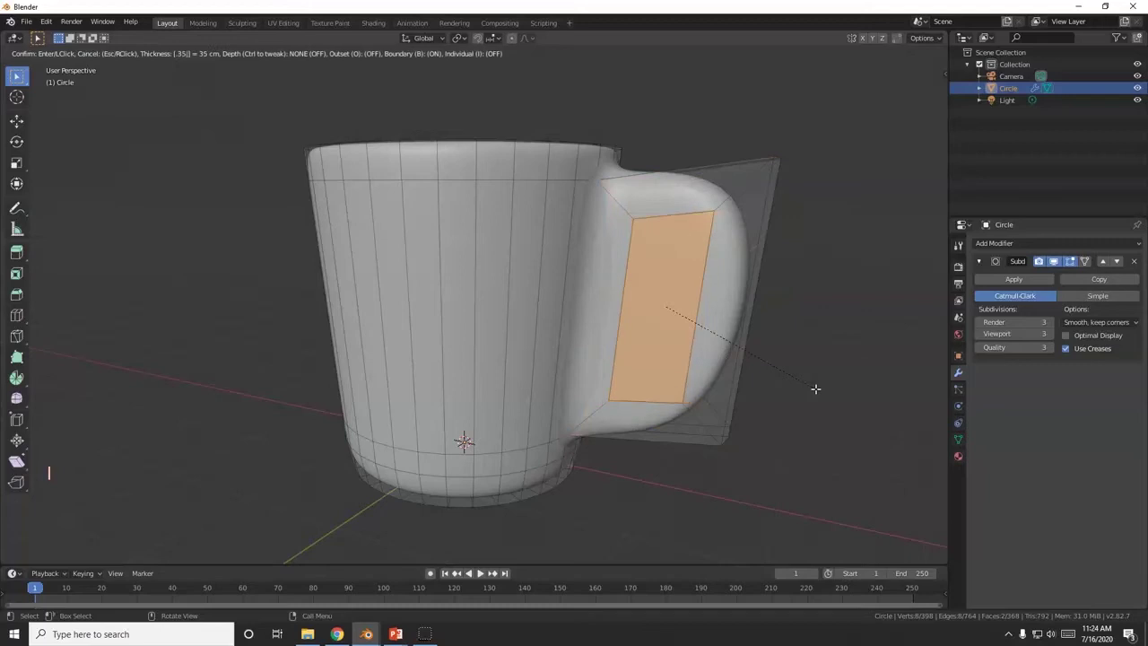
pyautogui.press('Return')
pyautogui.moveTo(783, 395); pyautogui.dragTo(605, 403, button='middle')
pyautogui.moveTo(318, 335); pyautogui.dragTo(505, 359, button='middle')
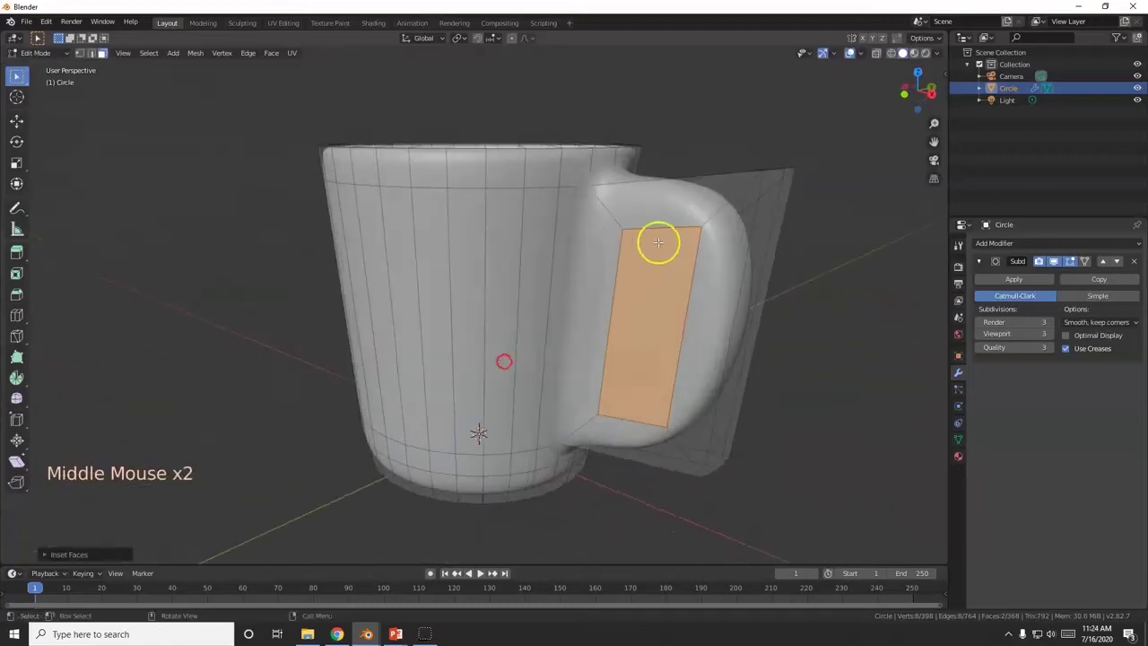
pyautogui.moveTo(609, 342); pyautogui.dragTo(692, 392, button='middle')
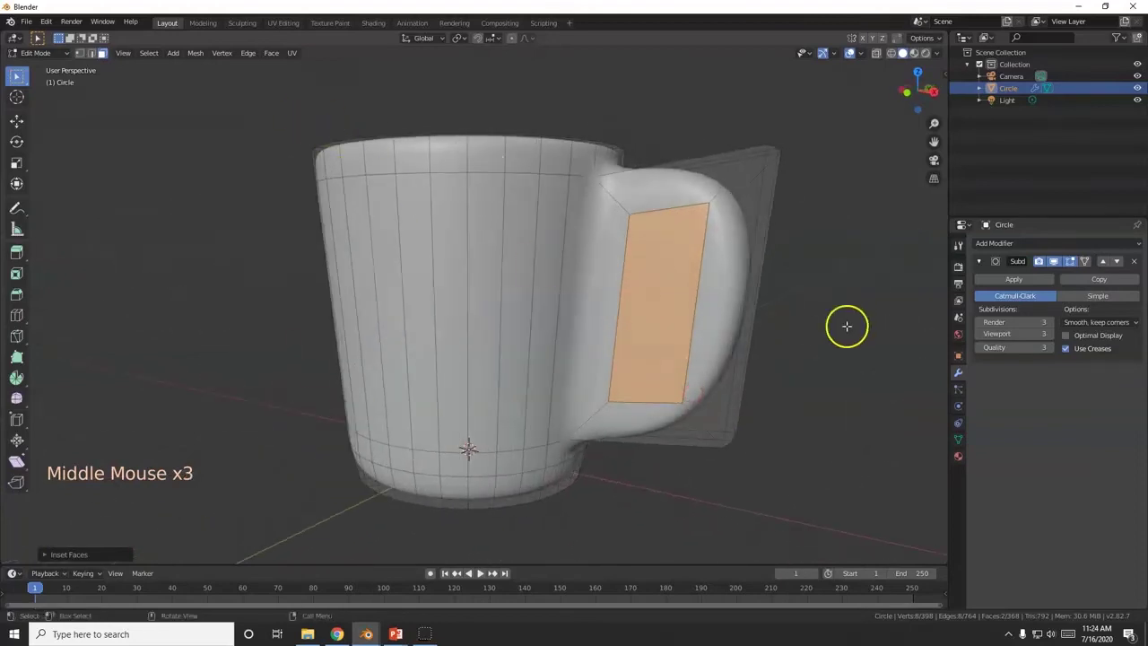
pyautogui.moveTo(671, 269); pyautogui.dragTo(659, 296, button='middle')
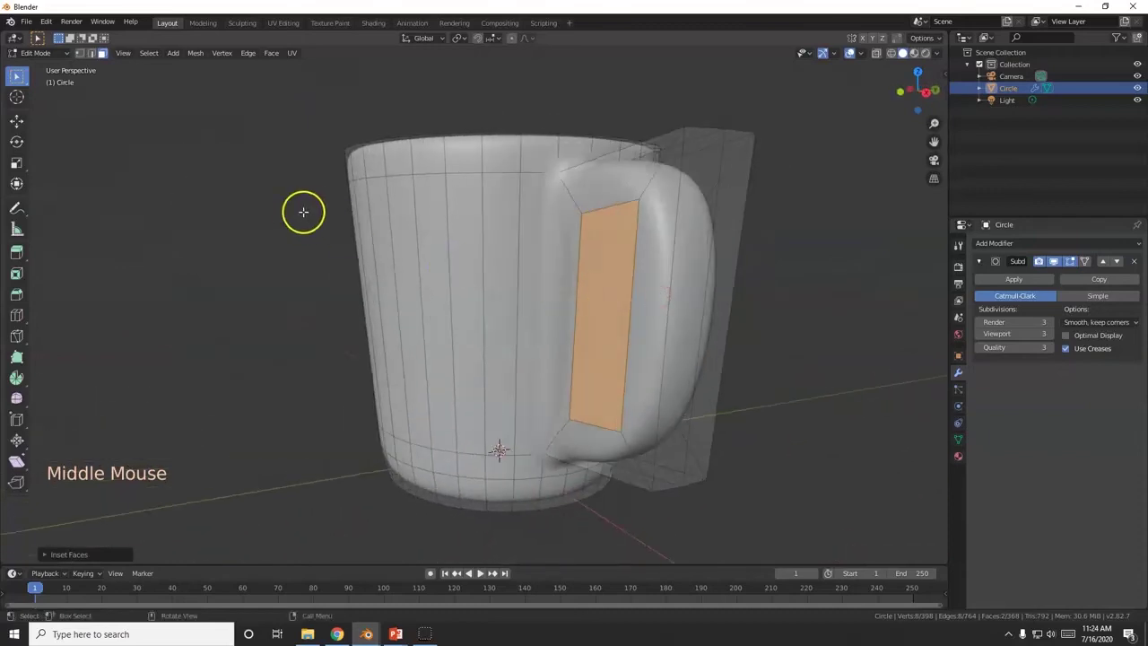
# - Bridge the edge loops of the two inset handle side faces to open a hole through the handle
pyautogui.click(272, 54)
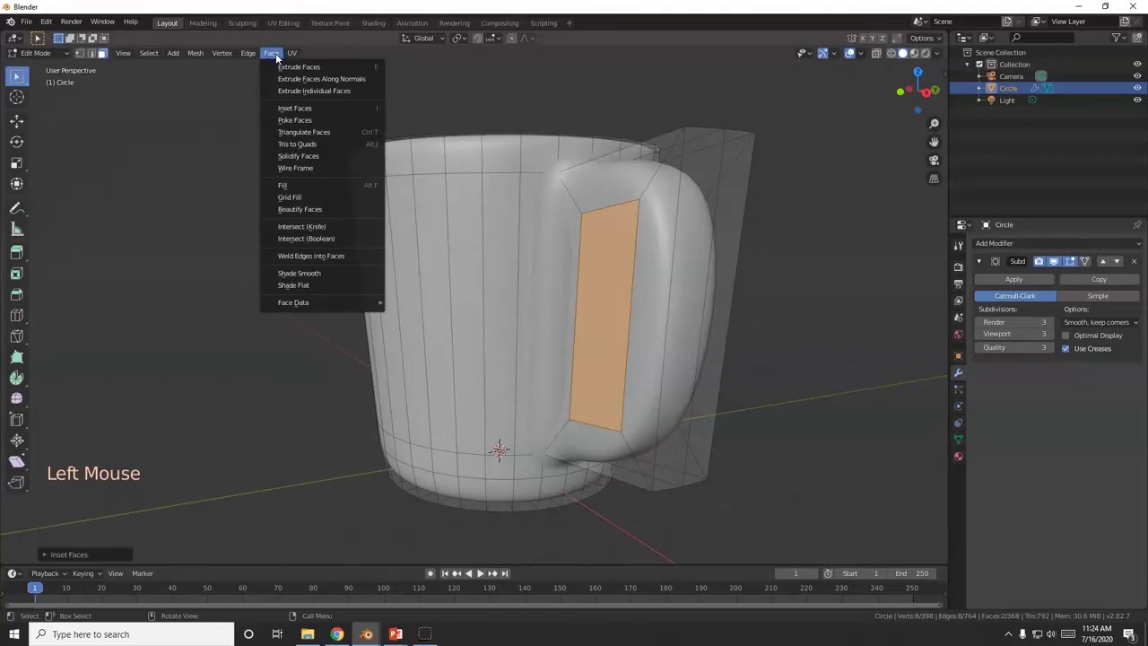
pyautogui.moveTo(250, 59)
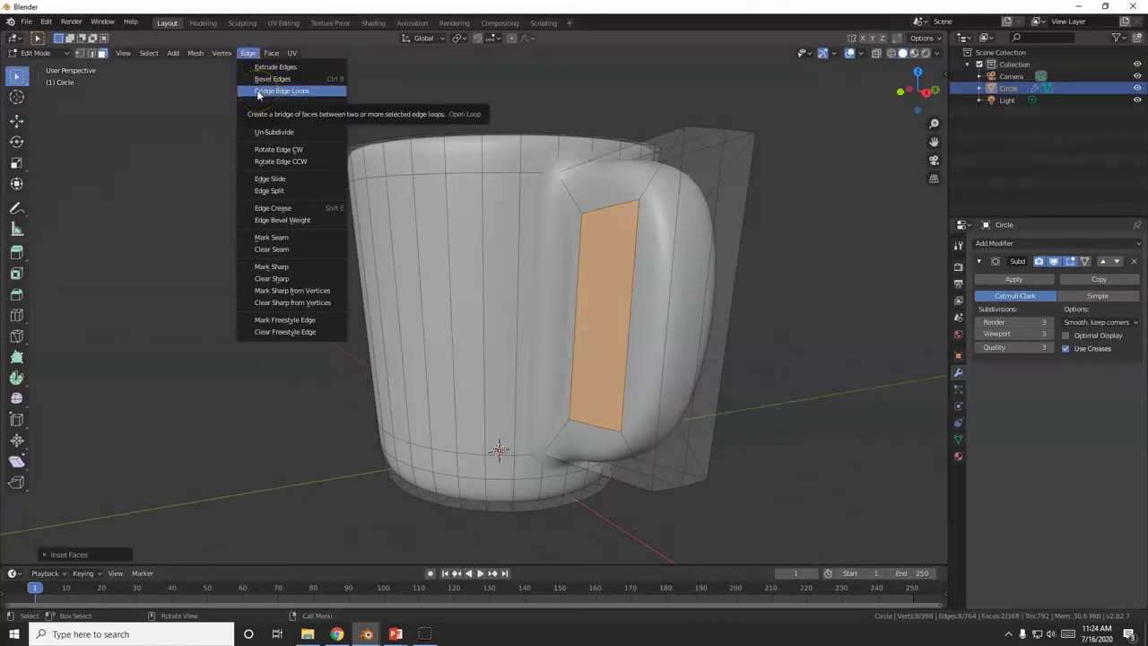
pyautogui.click(259, 91)
pyautogui.moveTo(430, 287); pyautogui.dragTo(503, 292, button='middle')
# - In front view, move the handle opening's inner face beside the mug body about 0.175 m toward the body and 0.077 m down
pyautogui.moveTo(622, 346); pyautogui.dragTo(592, 359, button='middle')
pyautogui.press('KP_1')
pyautogui.click(620, 304)
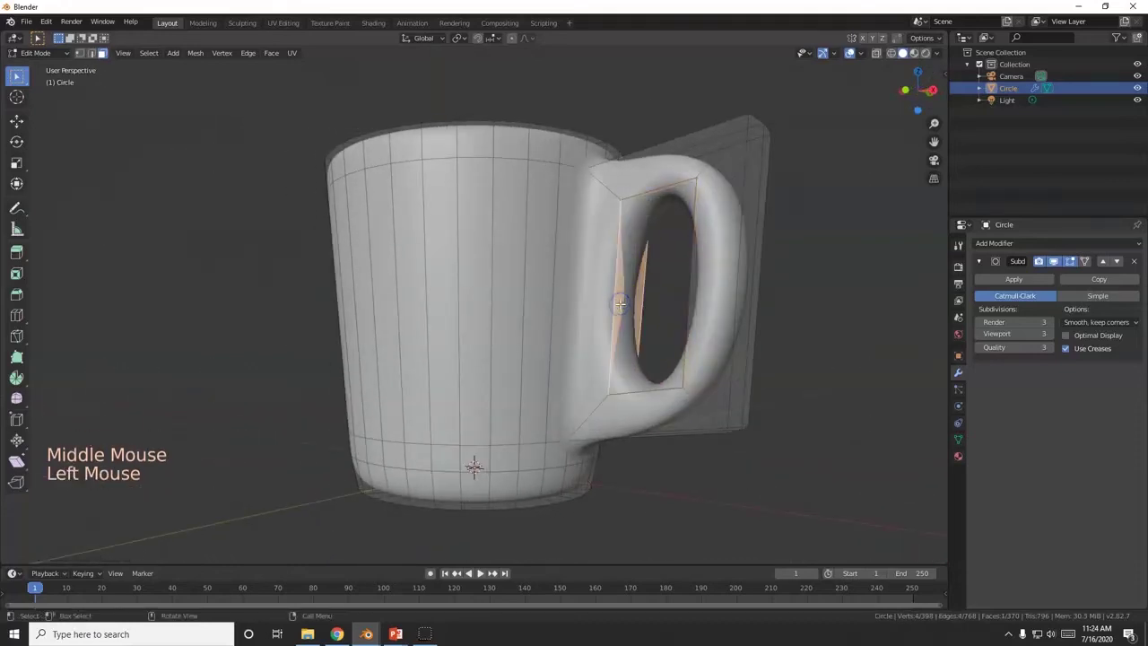
pyautogui.press('KP_1')
pyautogui.click(660, 314)
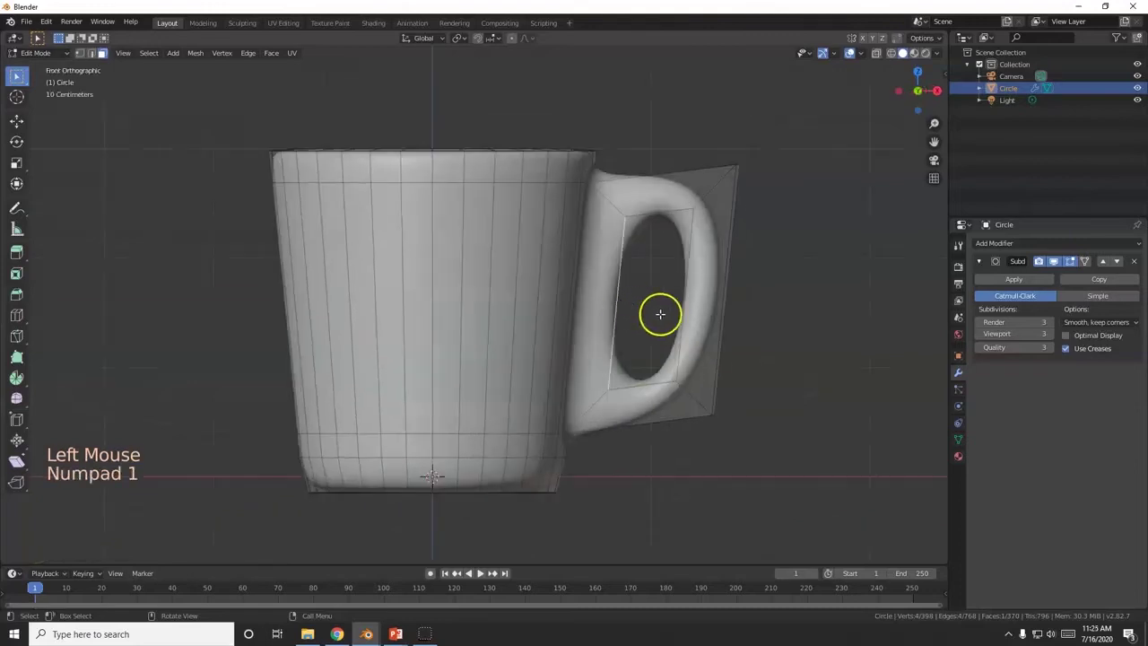
pyautogui.press('g')
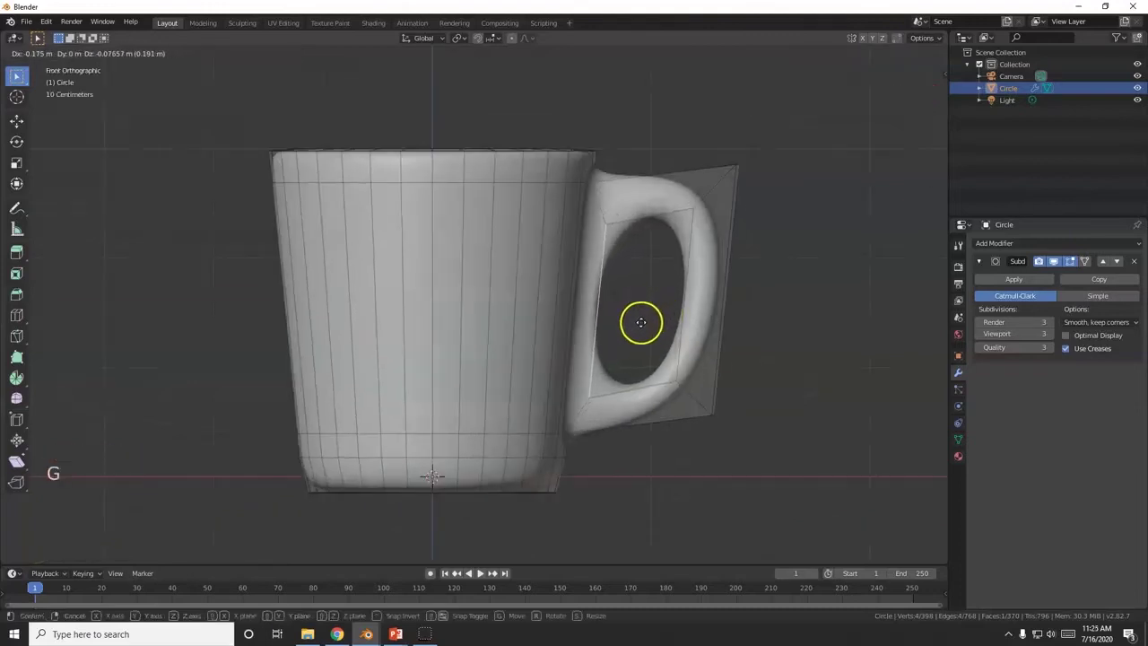
pyautogui.click(637, 225)
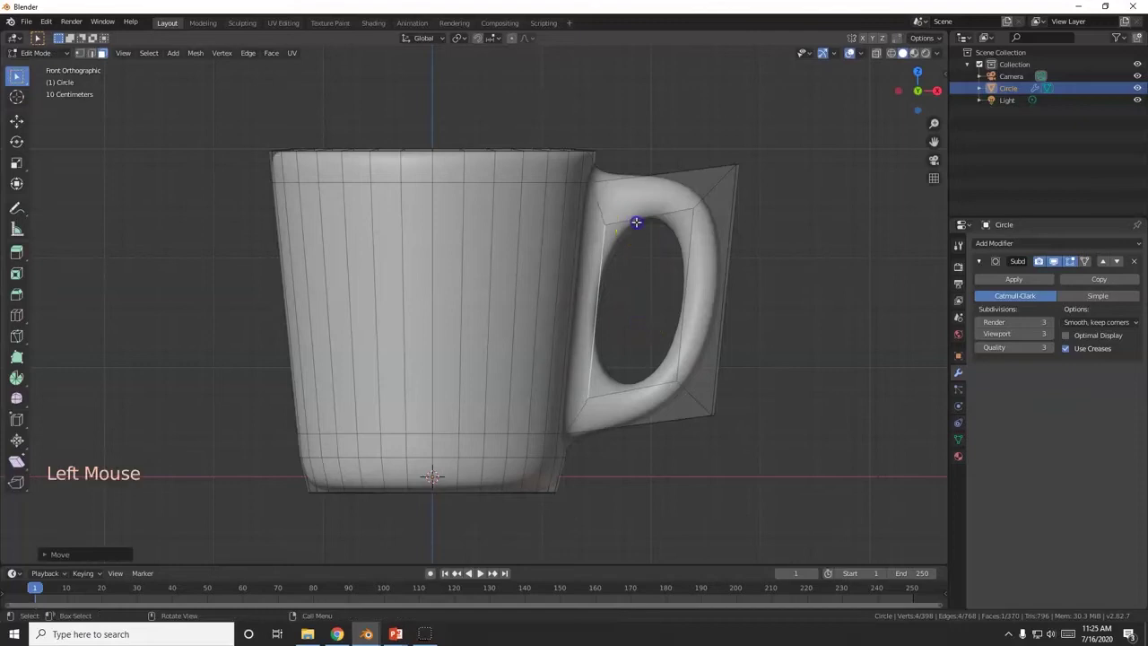
# - Move the upper inner face of the handle opening about 0.066 m toward the mug body and 0.077 m up
pyautogui.moveTo(664, 272); pyautogui.dragTo(644, 235, button='middle')
pyautogui.click(644, 235)
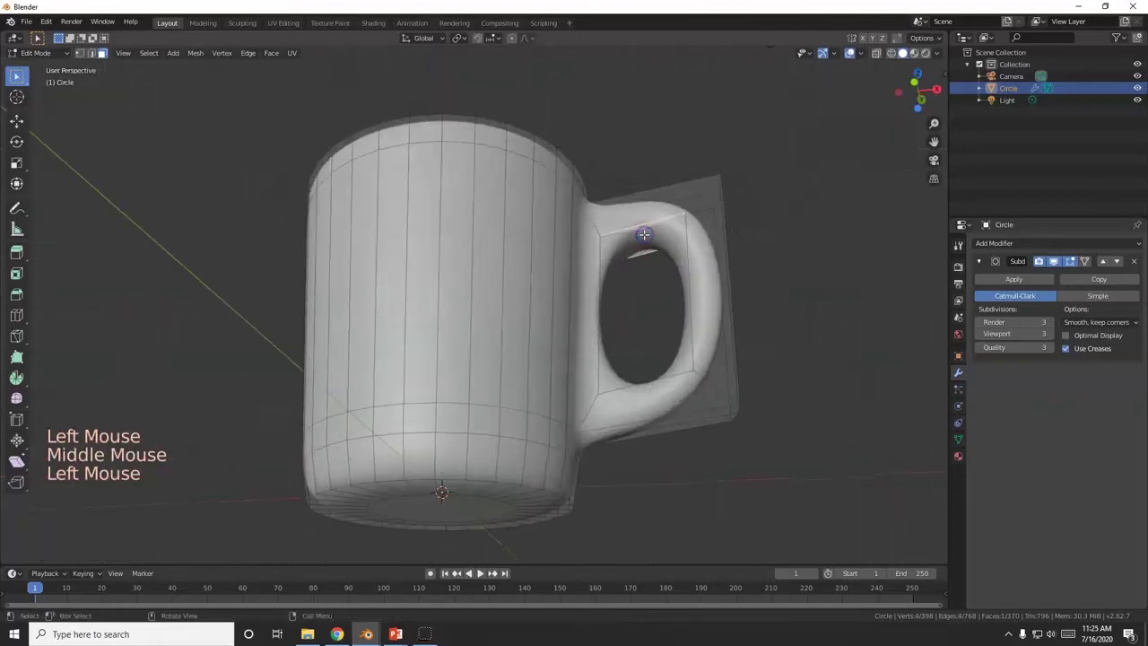
pyautogui.press('KP_1')
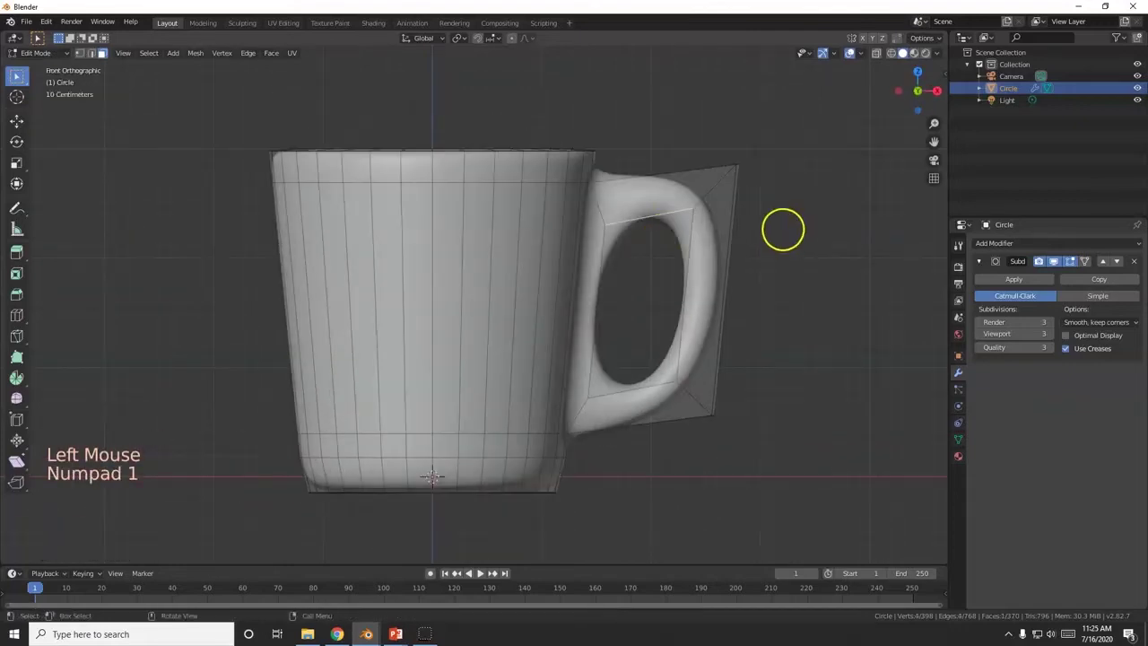
pyautogui.press('r')
pyautogui.rightClick(775, 234)
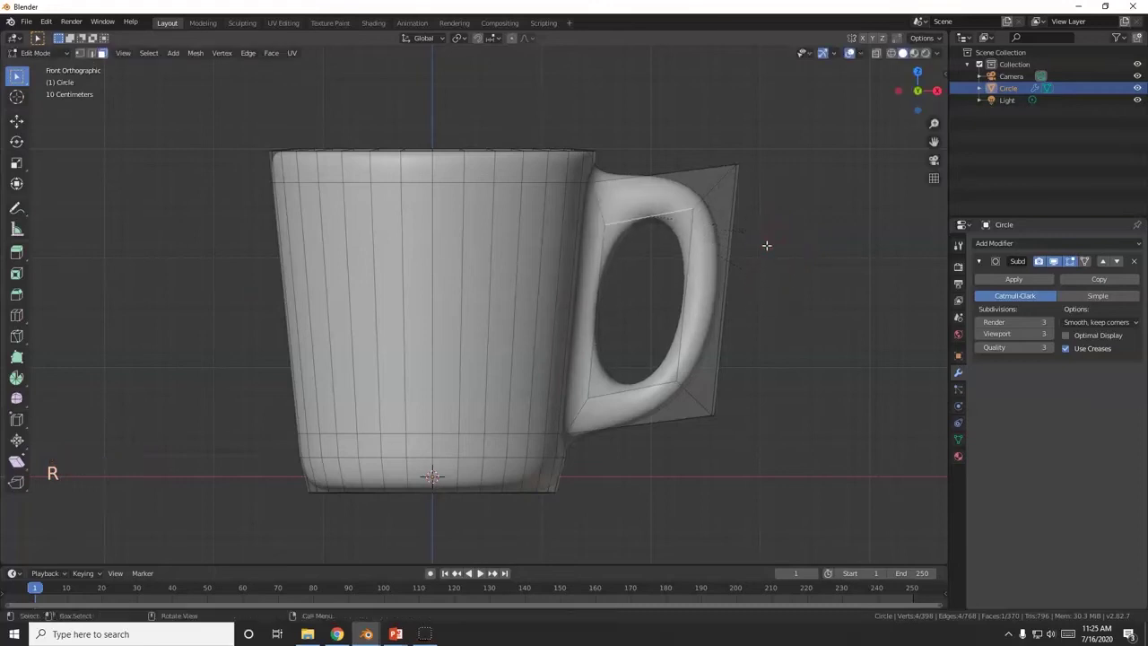
pyautogui.press('g')
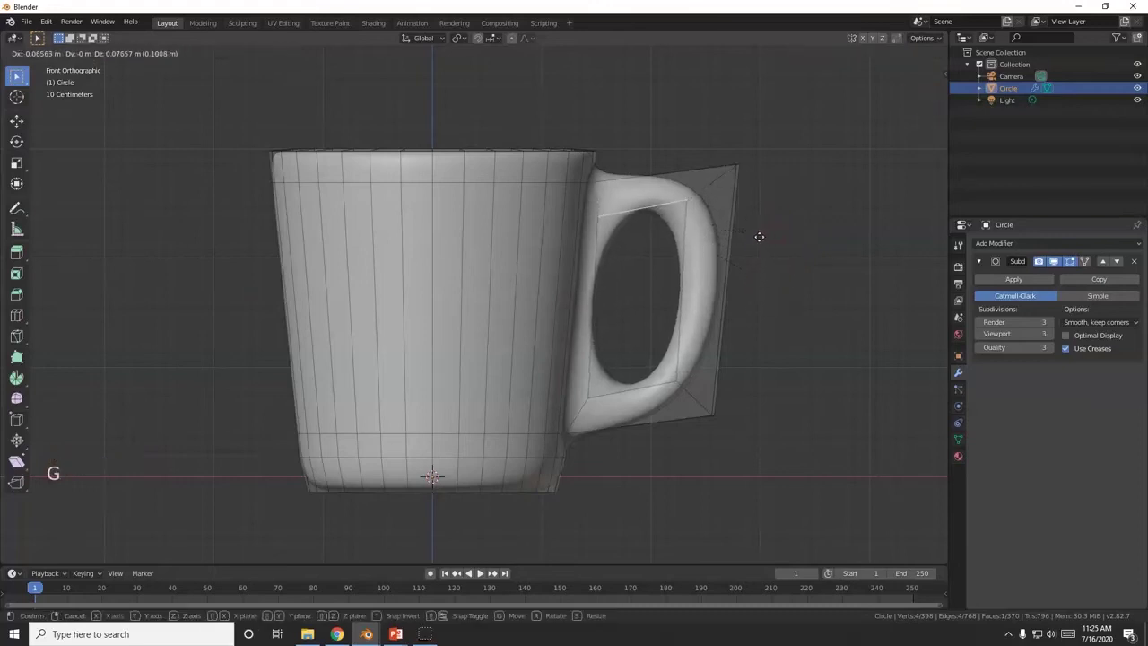
pyautogui.click(760, 237)
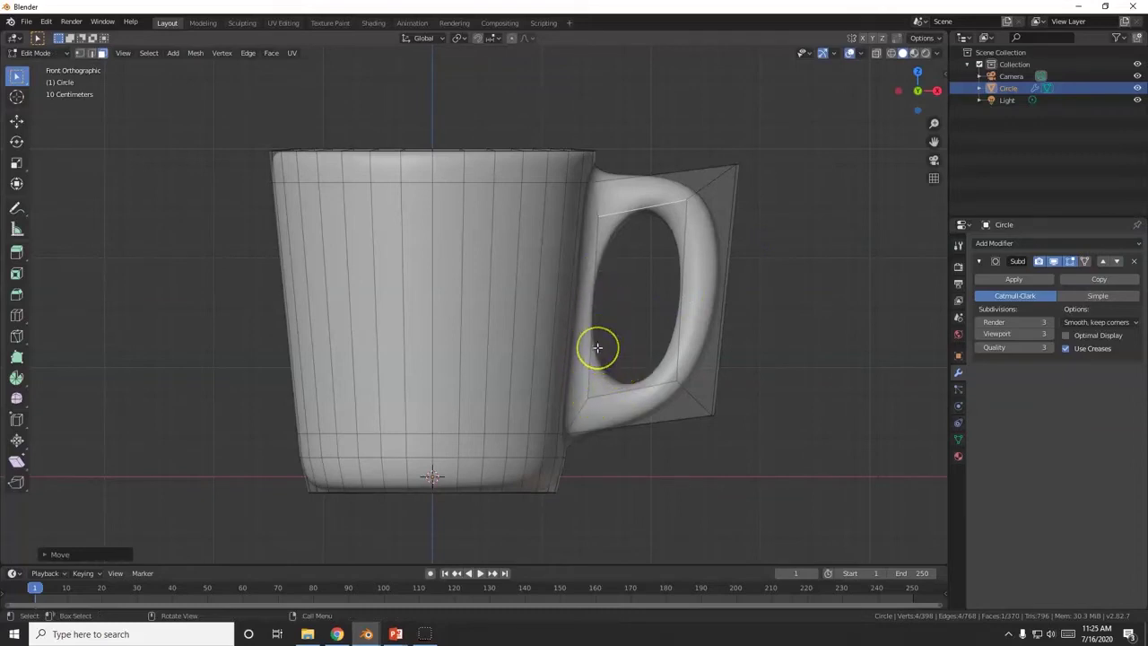
# - In edge selection mode, move the handle opening's lower inner edge nearest the mug body about 0.14 m toward the body and downward
pyautogui.hotkey('ctrl', 'r')
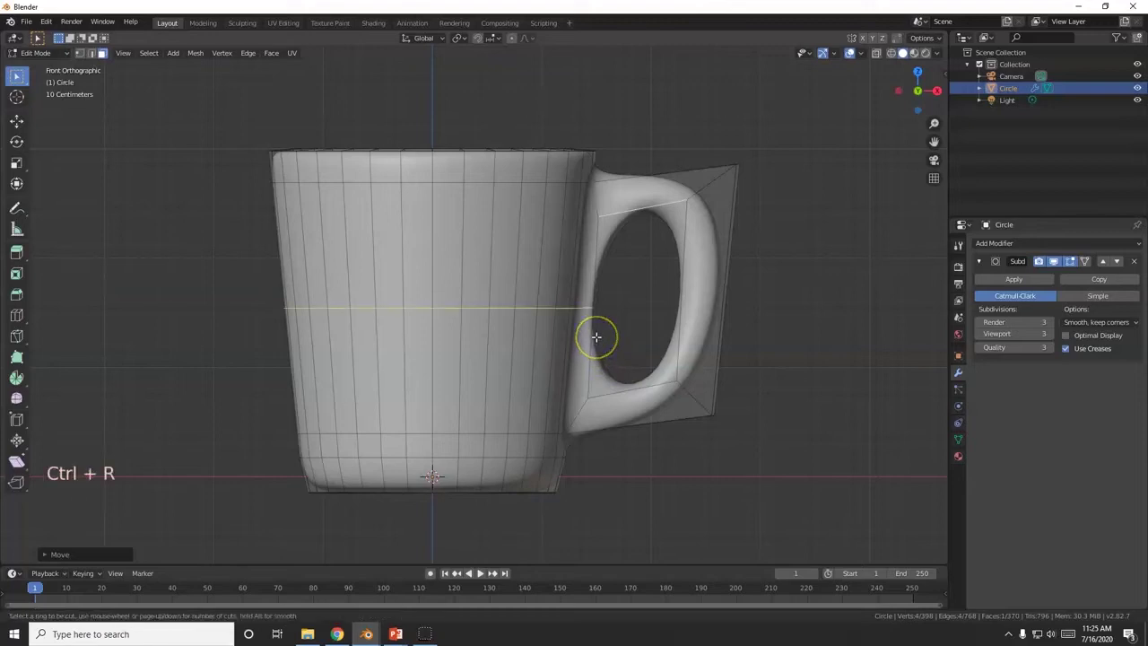
pyautogui.moveTo(615, 372); pyautogui.dragTo(549, 371, button='middle')
pyautogui.click(601, 377)
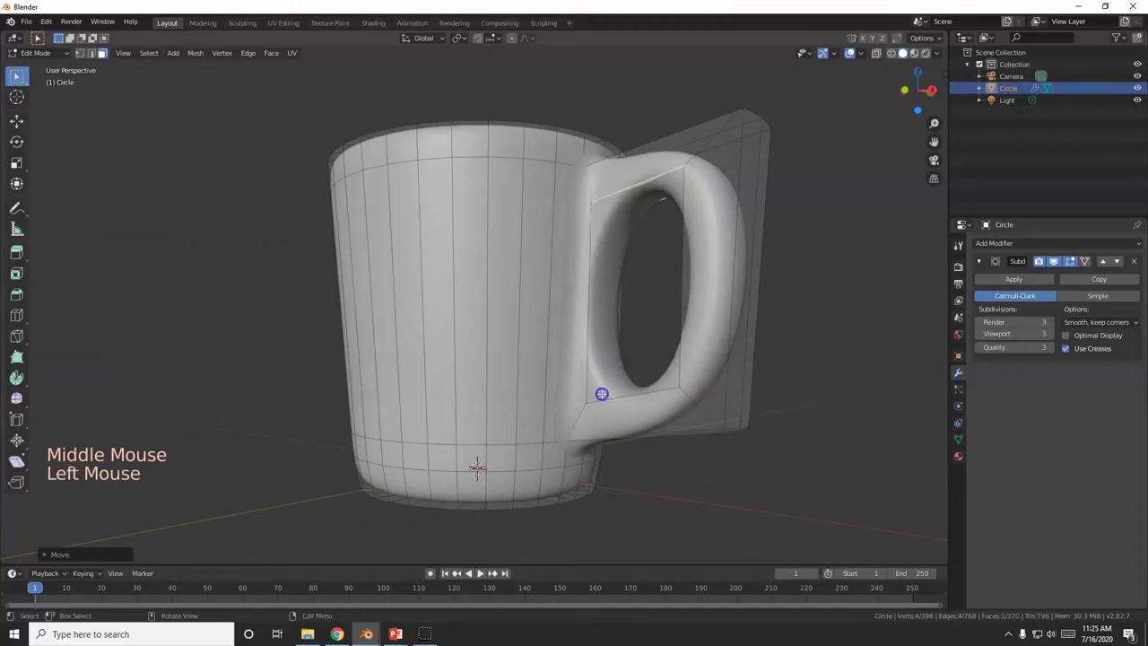
pyautogui.click(91, 54)
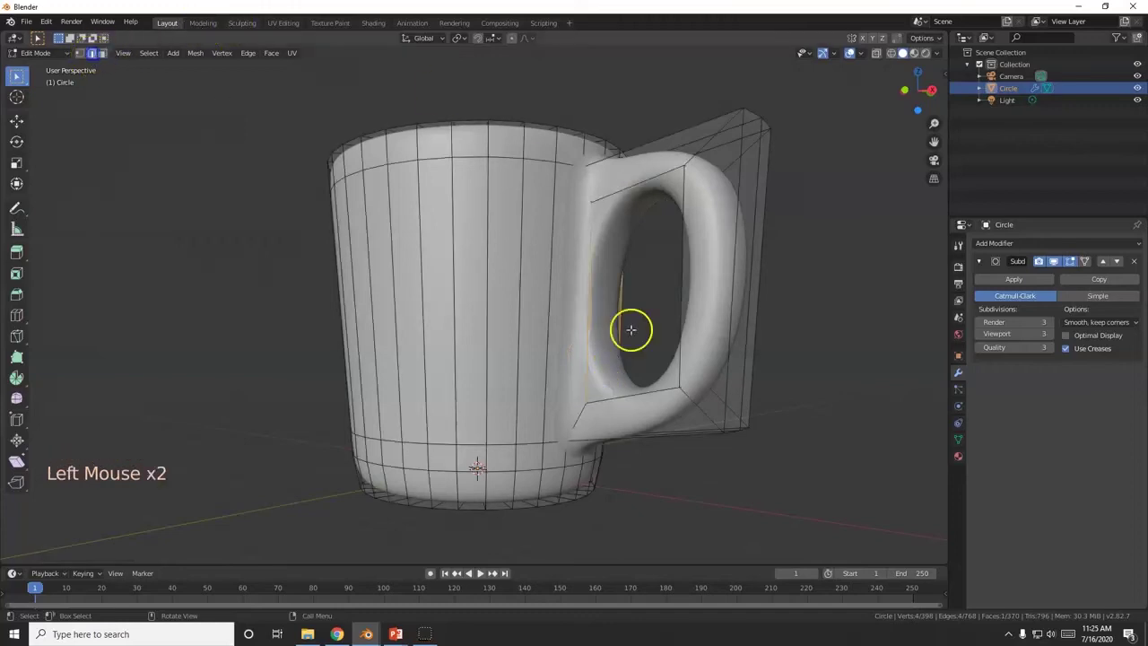
pyautogui.click(595, 397)
pyautogui.moveTo(595, 397); pyautogui.dragTo(665, 407, button='middle')
pyautogui.click(600, 401)
pyautogui.hotkey('shift', 'z')
pyautogui.hotkey('shift', 'z')
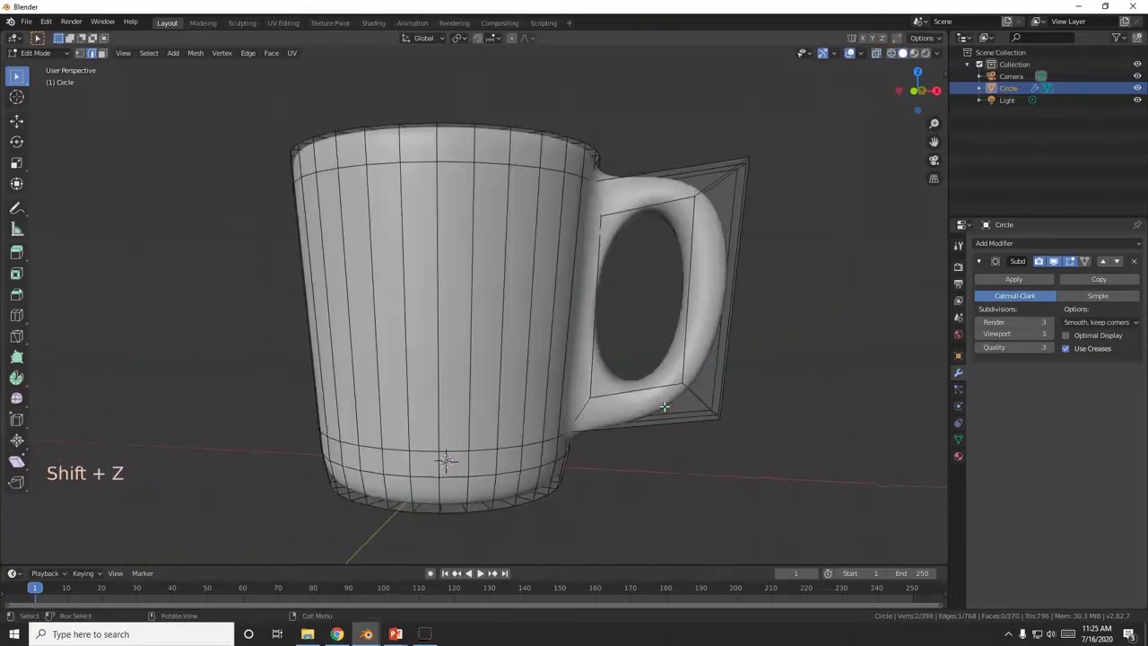
pyautogui.press('KP_1')
pyautogui.press('g')
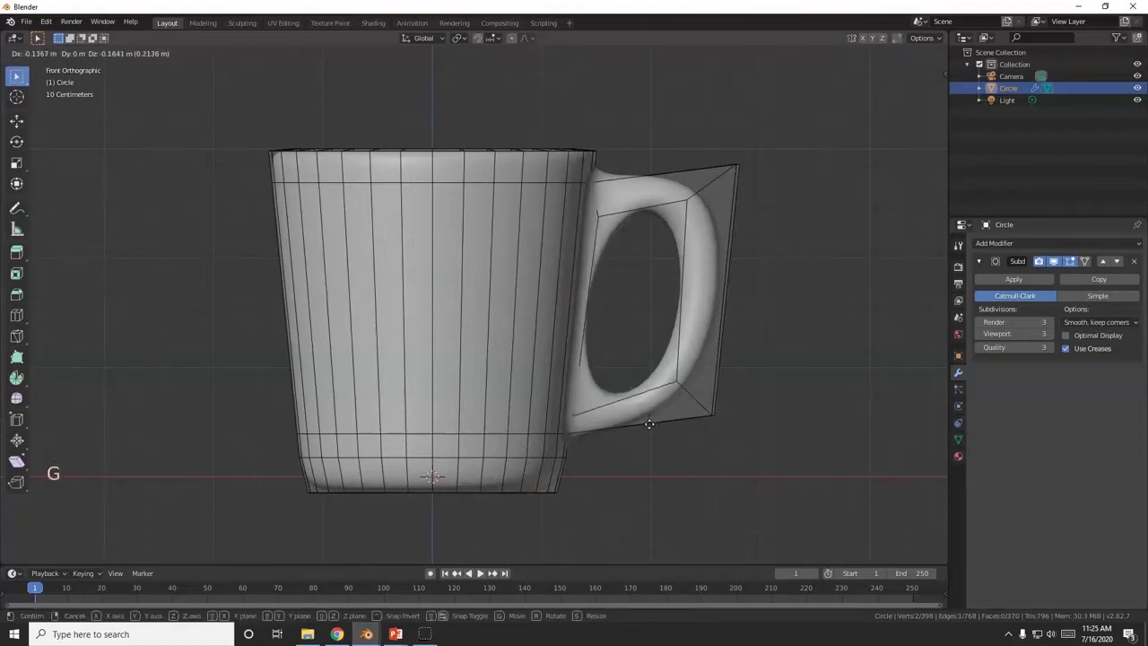
pyautogui.click(649, 428)
# - Examine the smoothed handle shape in Object Mode and compare it with the edit mesh in front view
pyautogui.scroll(-2, 651, 428)
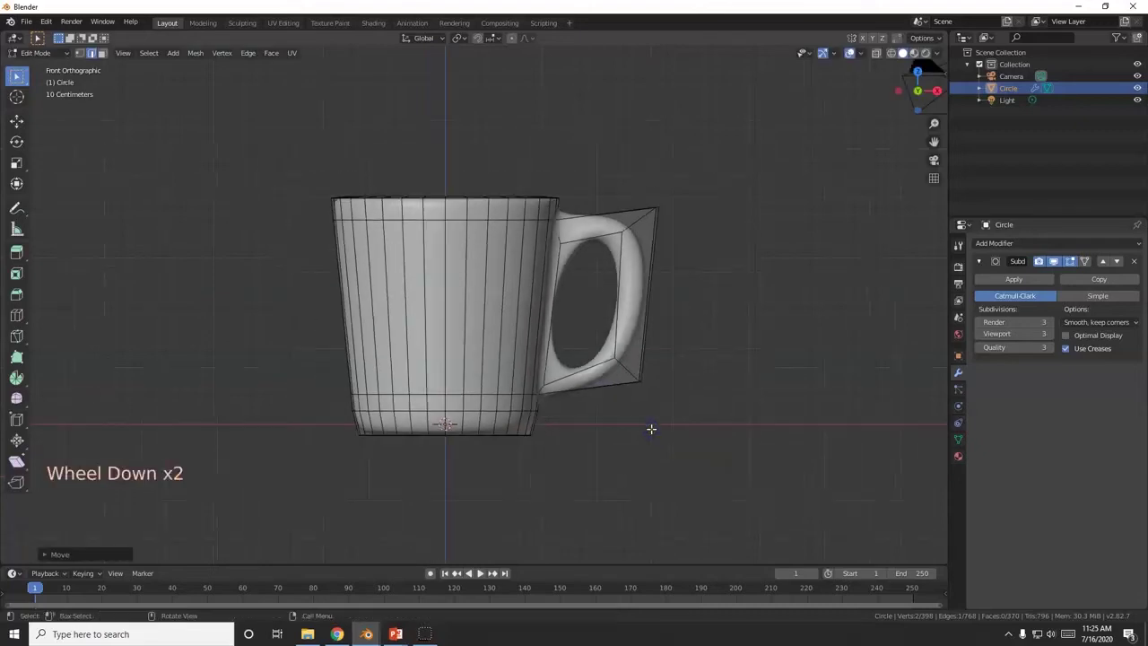
pyautogui.press('Tab')
pyautogui.moveTo(651, 428); pyautogui.dragTo(628, 409, button='middle')
pyautogui.press('Tab')
pyautogui.press('KP_1')
pyautogui.press('Tab')
pyautogui.press('KP_1')
pyautogui.press('Tab')
# - Move the selected lower inner handle edge about 0.06 m up and slightly away from the mug body
pyautogui.scroll(3, 628, 403)
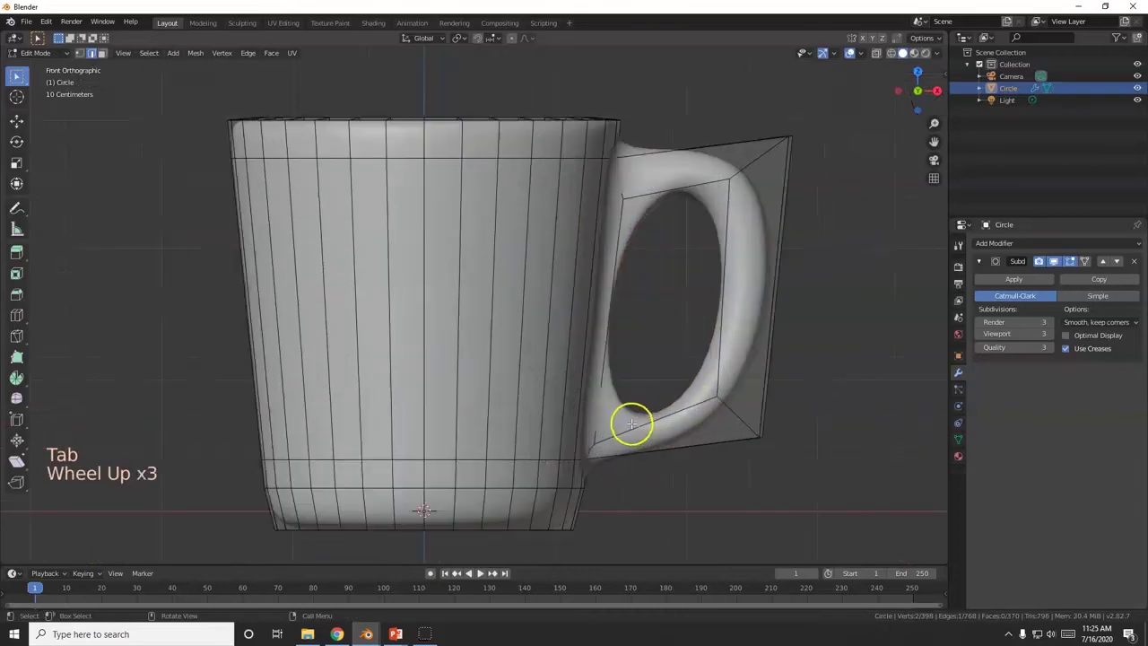
pyautogui.press('g')
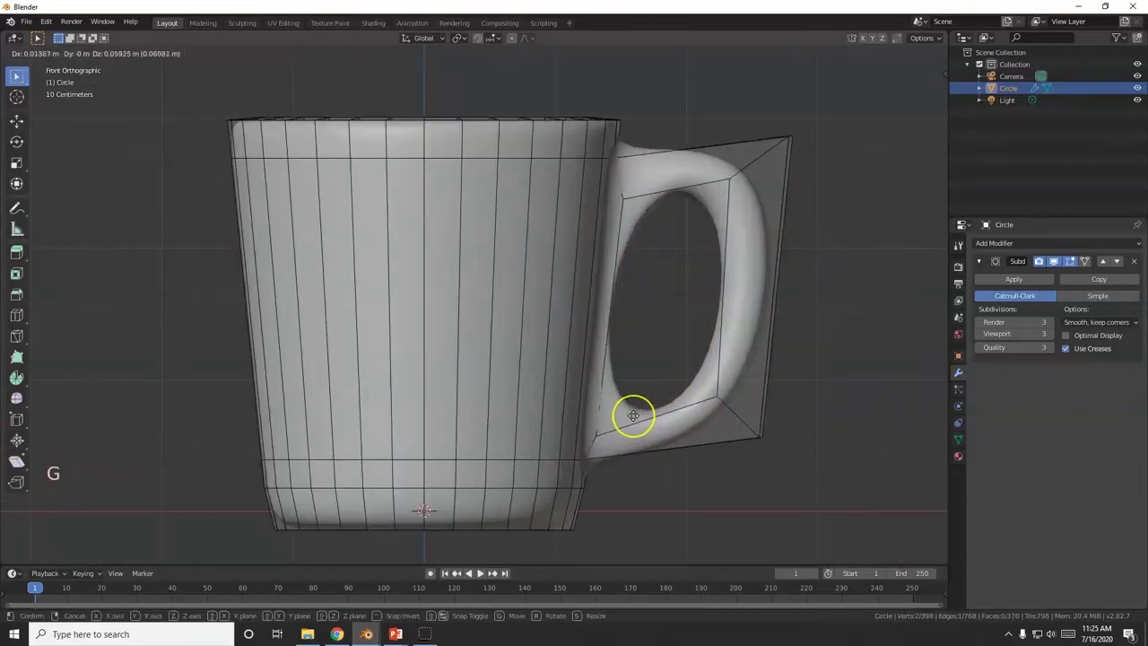
pyautogui.click(633, 416)
pyautogui.moveTo(634, 299); pyautogui.dragTo(576, 346, button='middle')
pyautogui.moveTo(649, 178); pyautogui.dragTo(687, 148, button='middle')
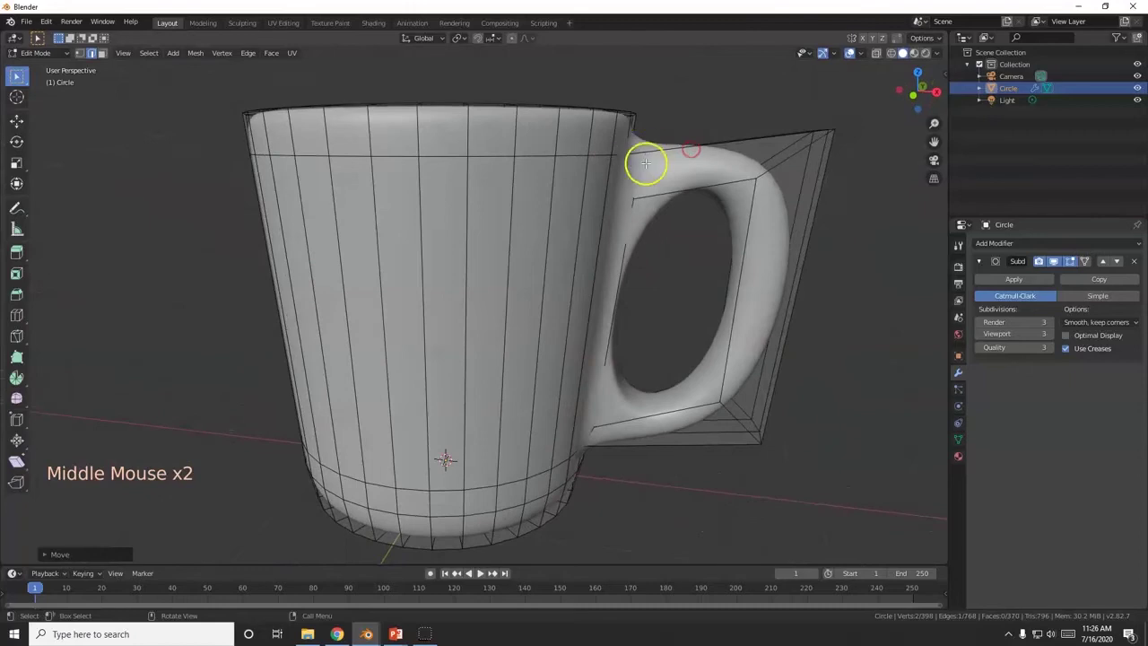
# - Add a loop cut around the mug and slide it close above the handle's upper attachment
pyautogui.press('KP_1')
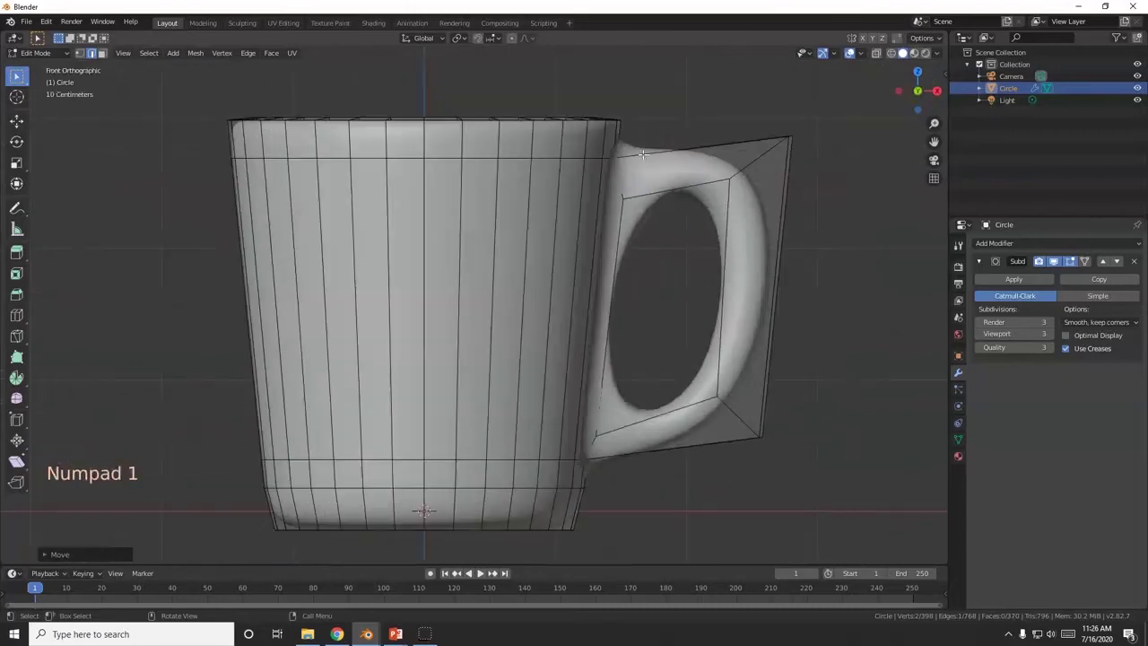
pyautogui.hotkey('ctrl', 'r')
pyautogui.click(607, 145)
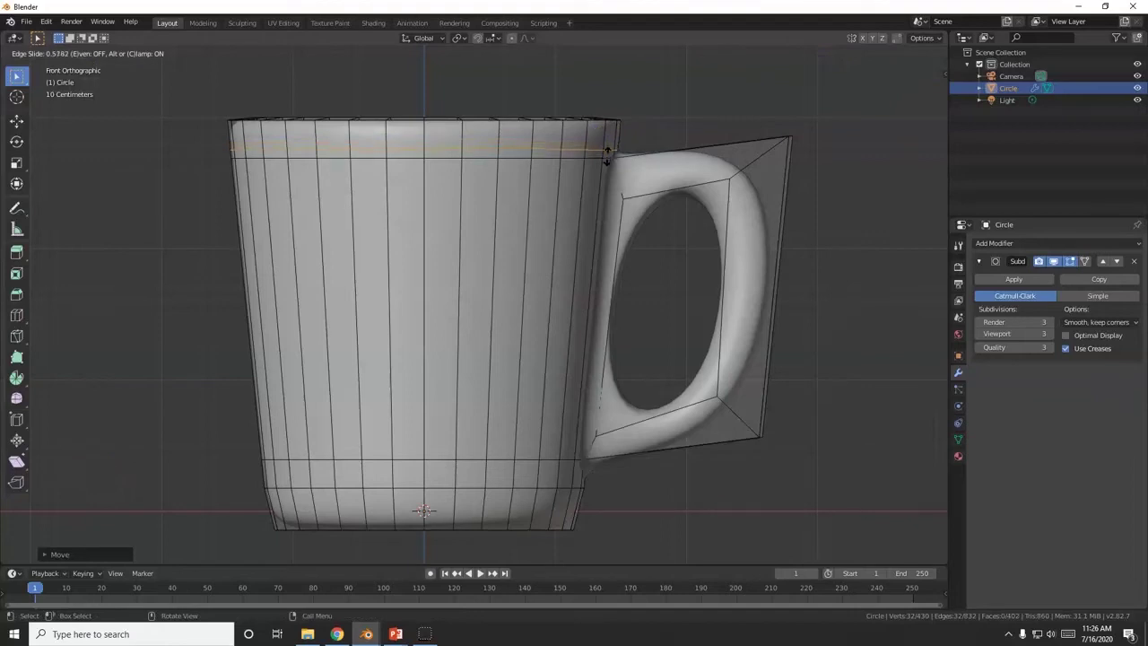
pyautogui.click(607, 154)
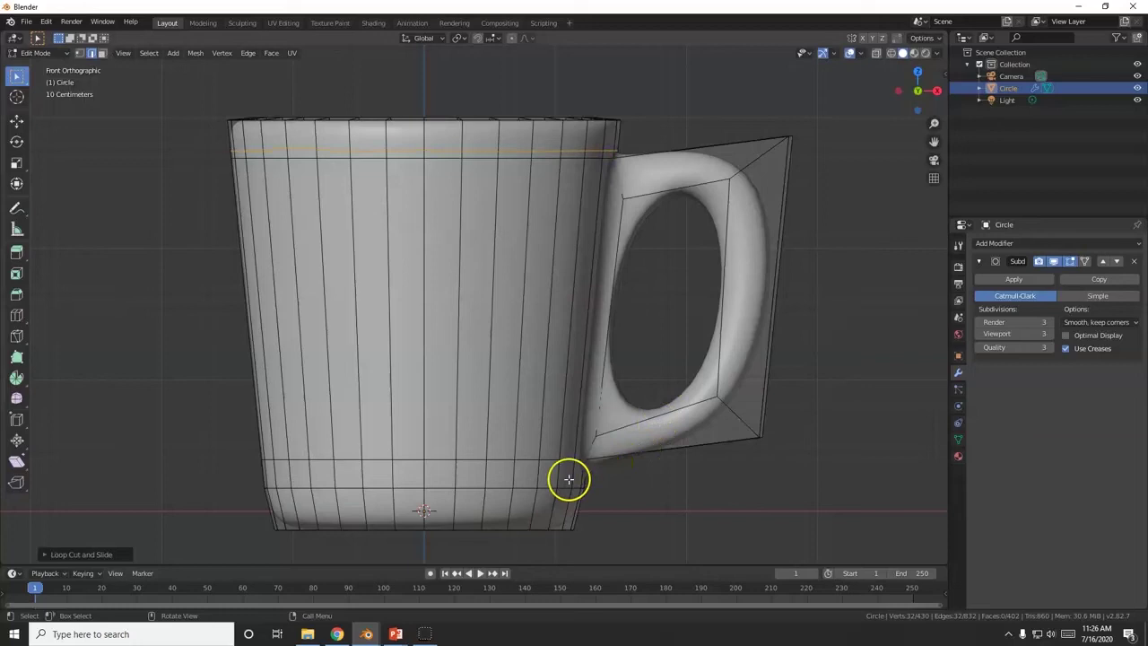
# - Try adding a loop cut around the mug just below the handle's lower attachment
pyautogui.press('r')
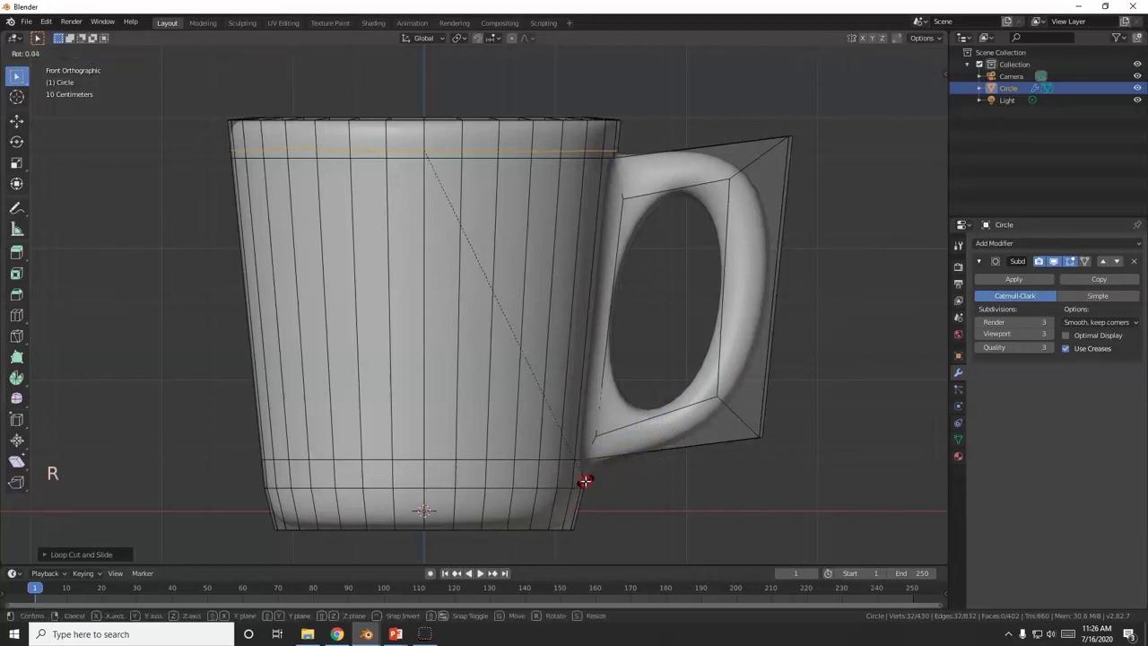
pyautogui.rightClick(583, 478)
pyautogui.hotkey('ctrl', 'r')
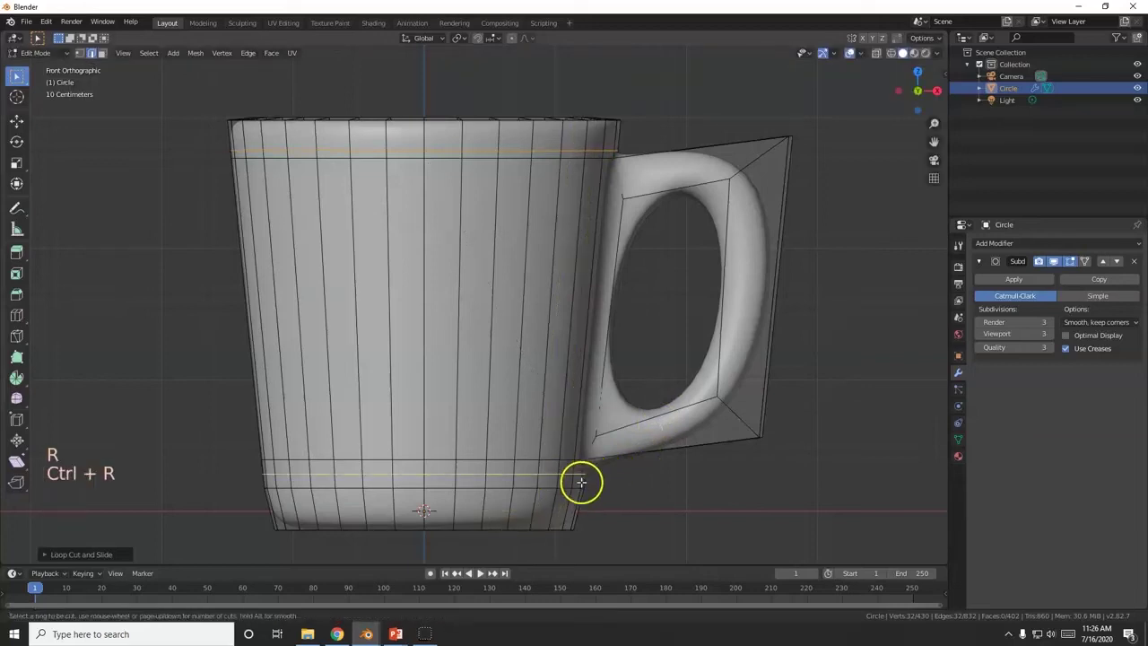
pyautogui.click(581, 480)
pyautogui.click(581, 476)
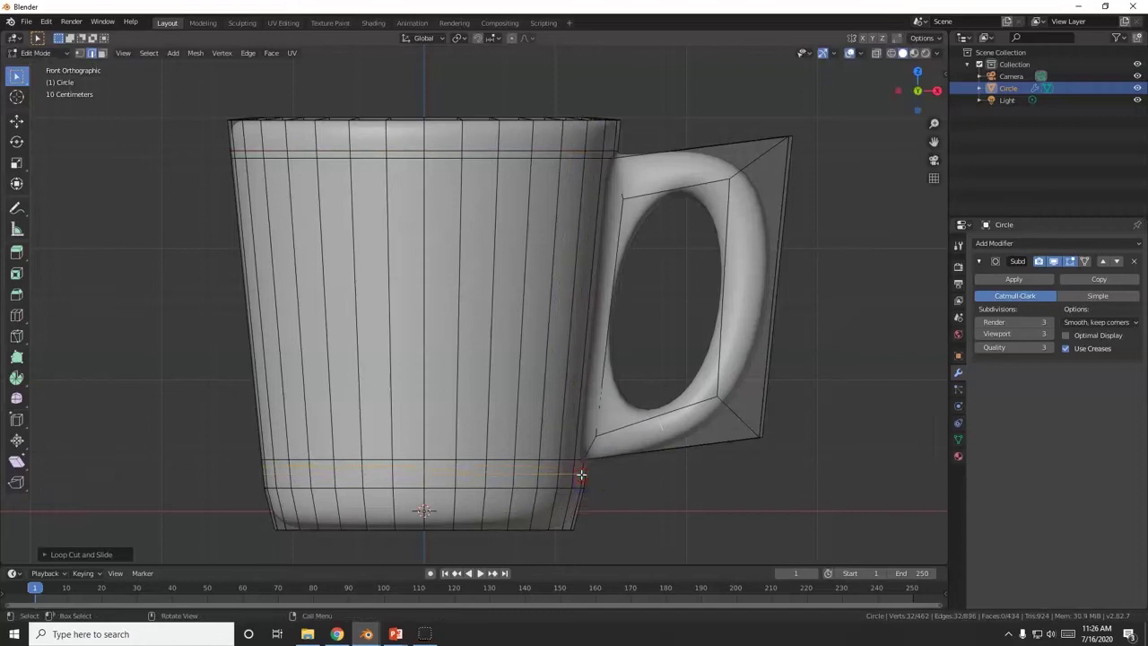
pyautogui.hotkey('ctrl', 'z')
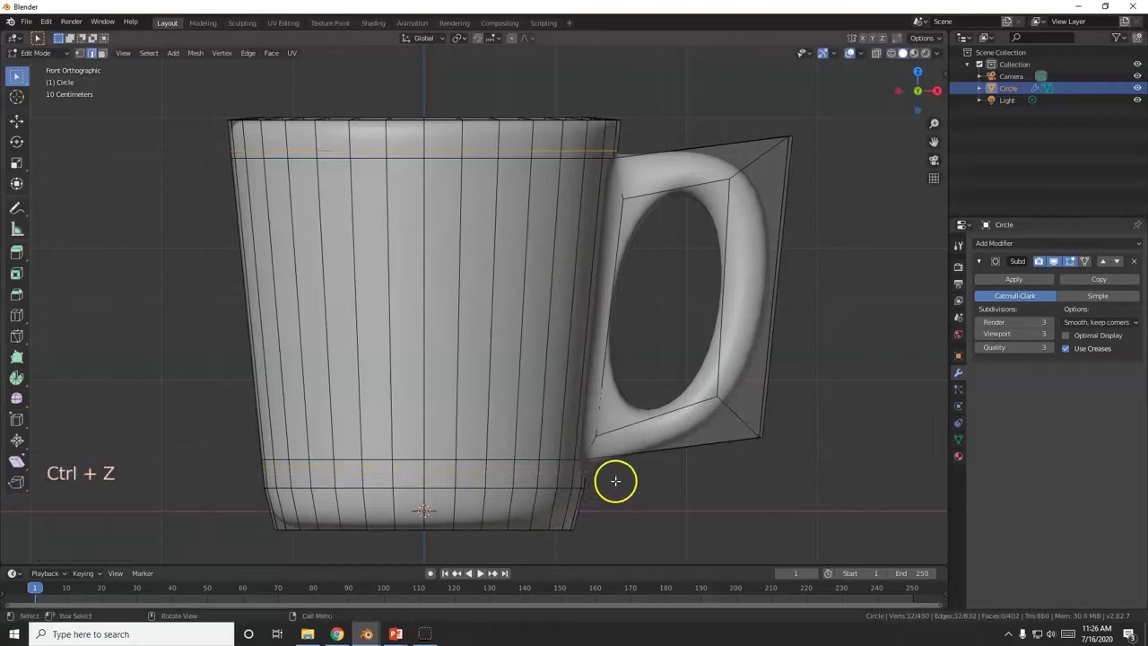
# - Switch to Object Mode, set the viewport shading to Rendered and inspect the mug from several angles
pyautogui.moveTo(625, 410); pyautogui.dragTo(458, 447, button='middle')
pyautogui.press('Tab')
pyautogui.moveTo(521, 355); pyautogui.dragTo(540, 392, button='middle')
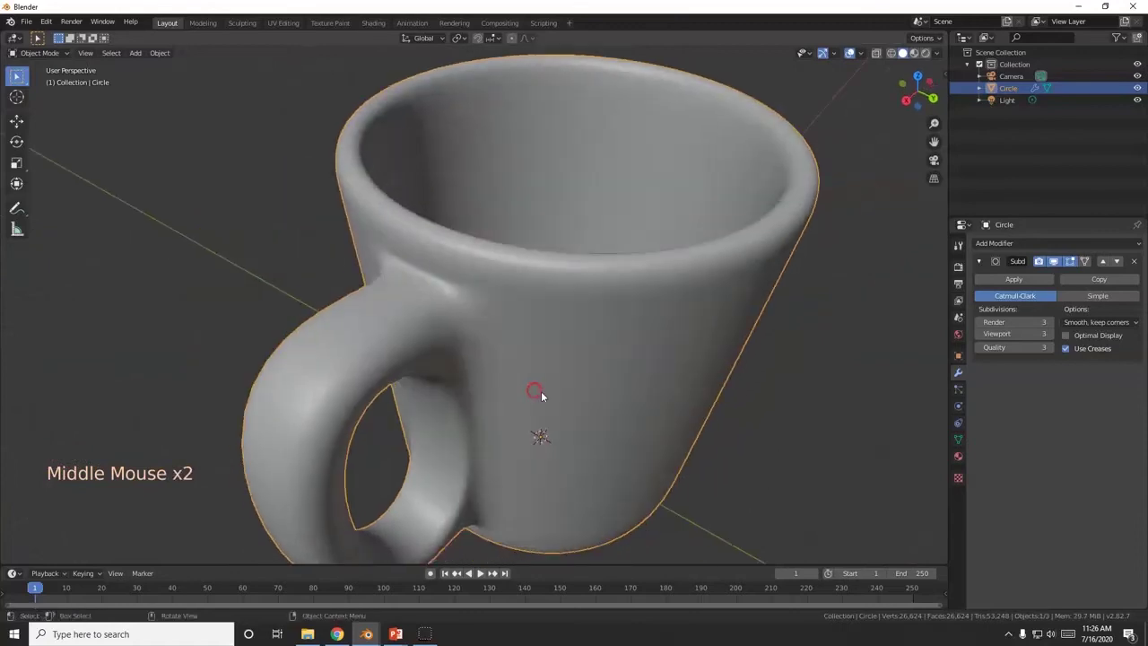
pyautogui.scroll(-3, 547, 390)
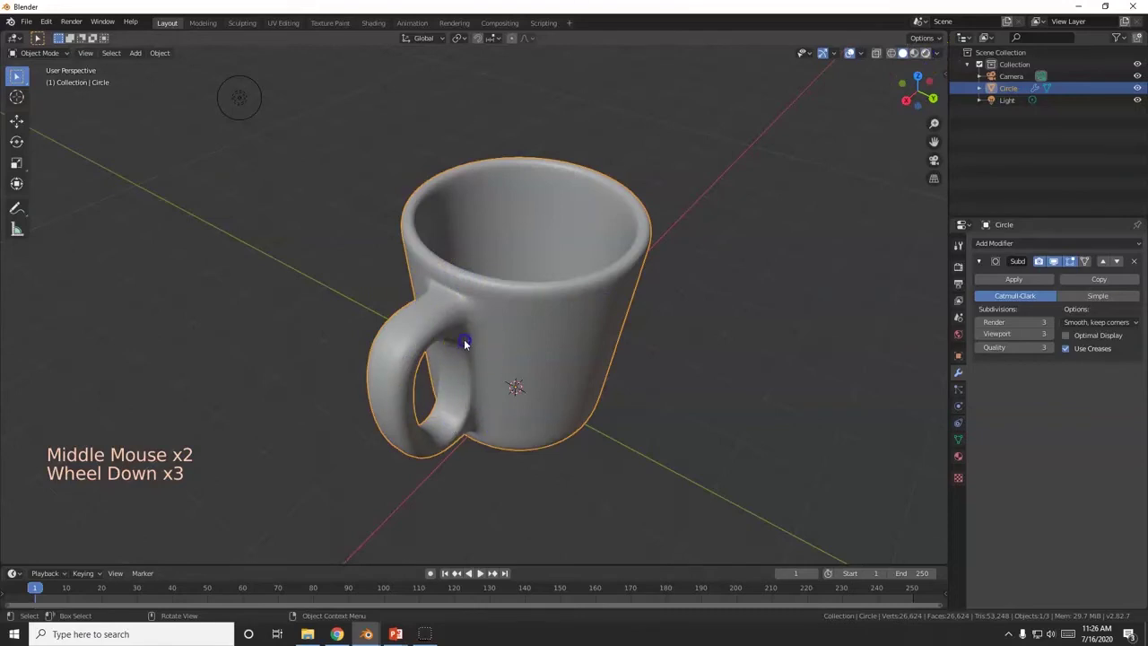
pyautogui.click(925, 53)
pyautogui.moveTo(489, 279); pyautogui.dragTo(604, 270, button='middle')
pyautogui.scroll(2, 612, 248)
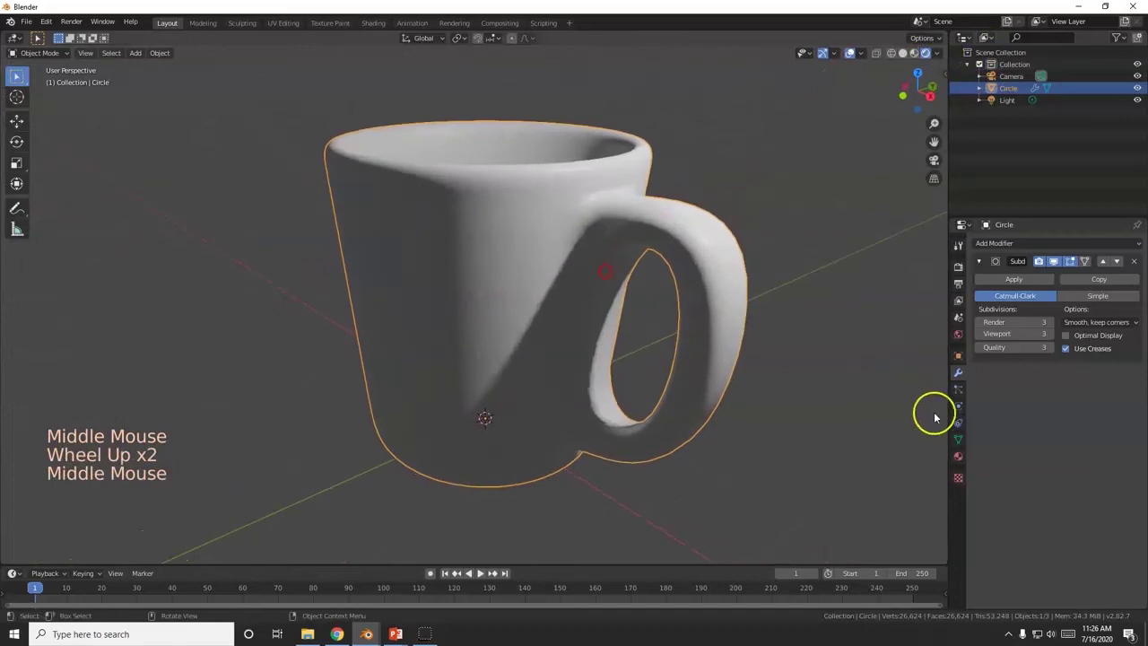
pyautogui.click(958, 458)
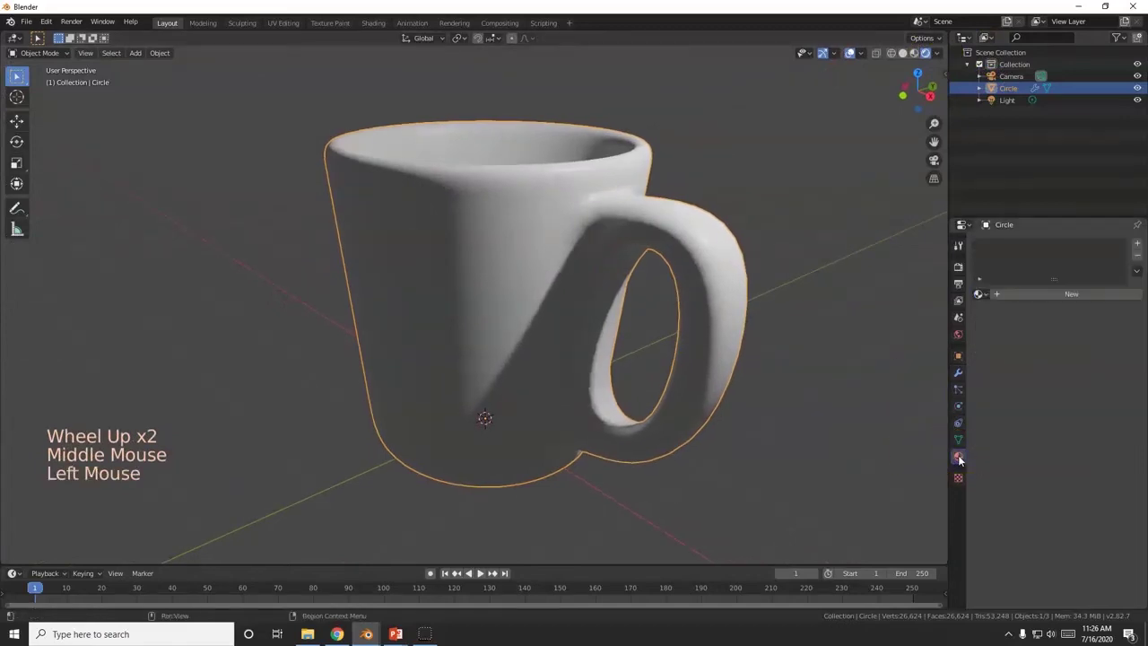
pyautogui.click(958, 370)
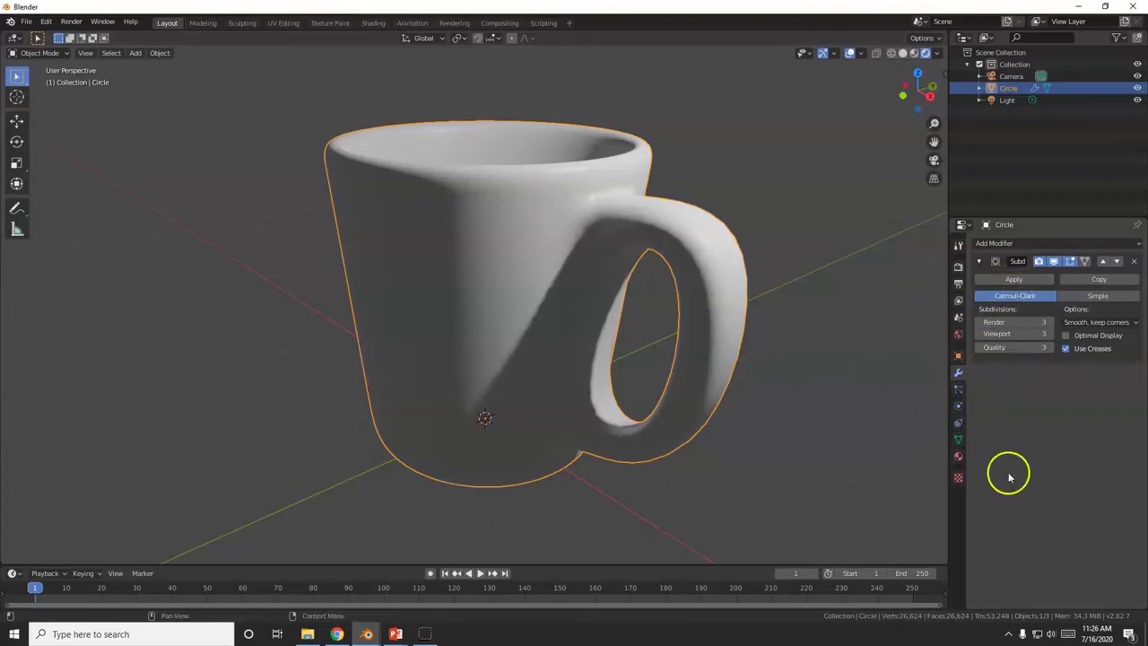
pyautogui.click(958, 458)
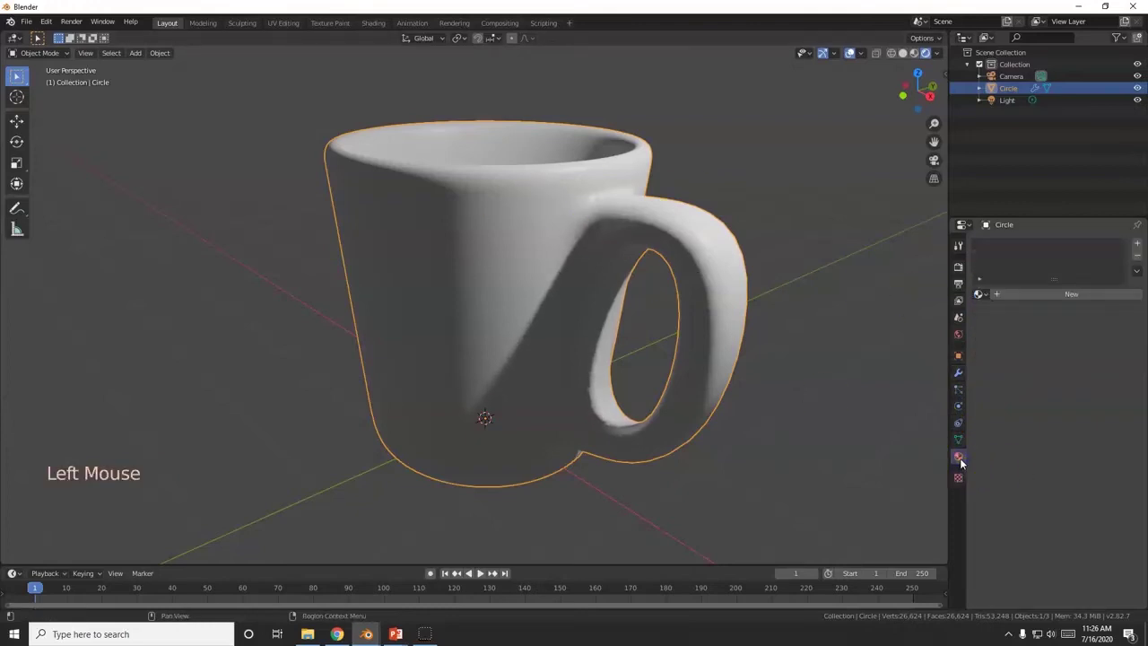
pyautogui.click(958, 372)
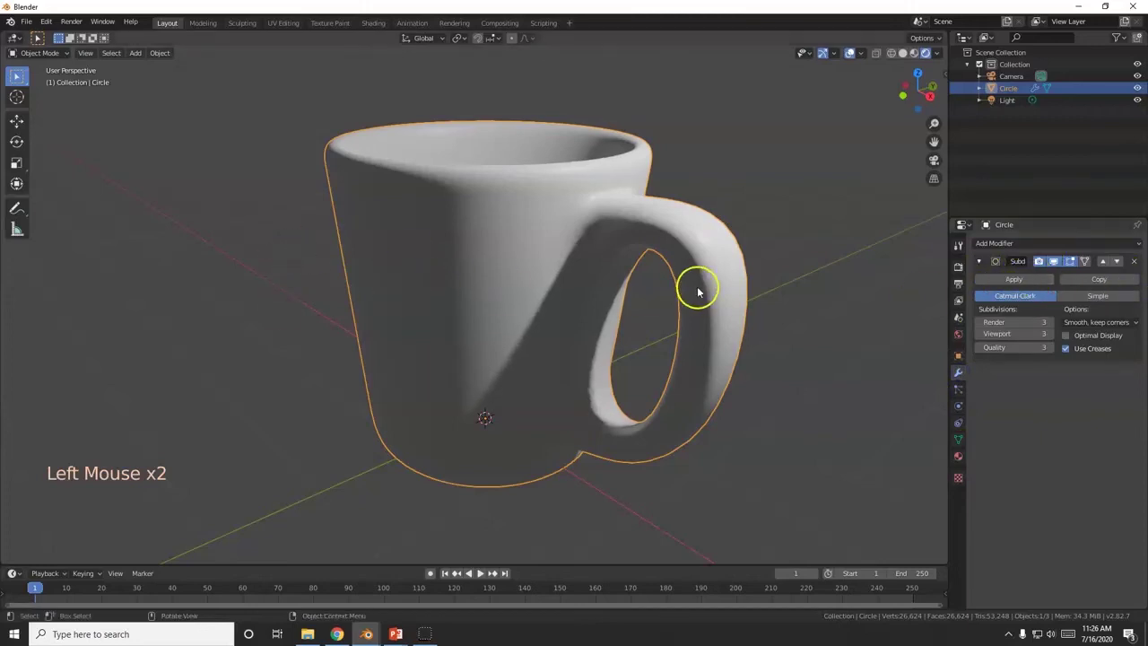
# - Check the mug's mesh in Edit Mode and wireframe, and return to Object Mode with Rendered shading
pyautogui.press('Tab')
pyautogui.moveTo(538, 335); pyautogui.dragTo(549, 340, button='middle')
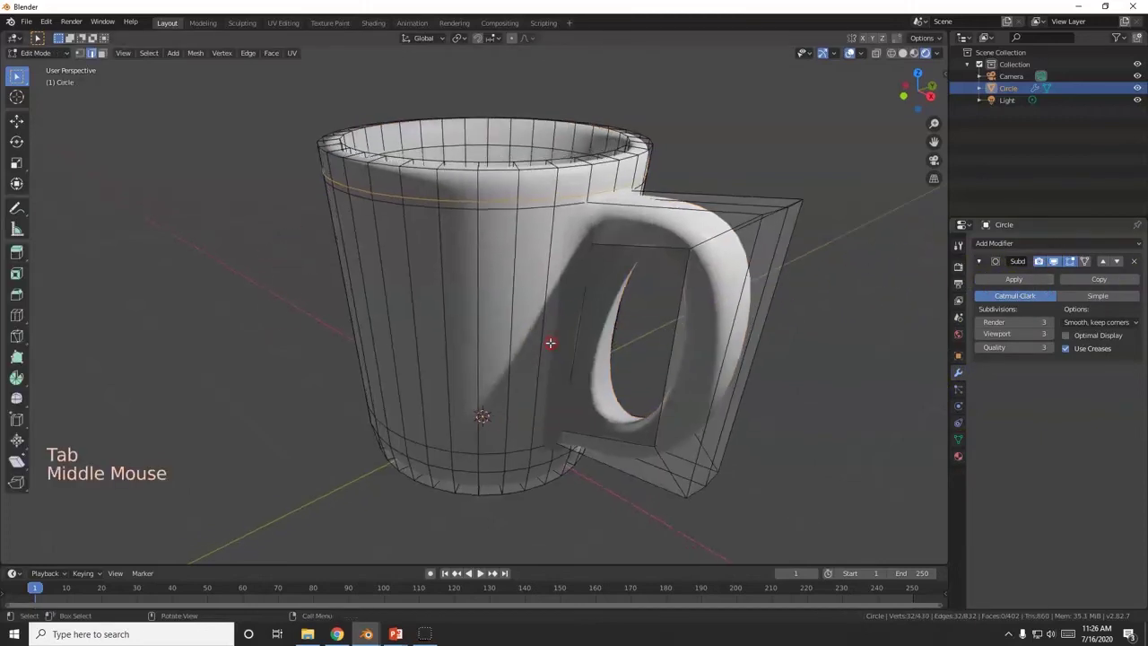
pyautogui.hotkey('shift', 'z')
pyautogui.moveTo(472, 409); pyautogui.dragTo(587, 341, button='middle')
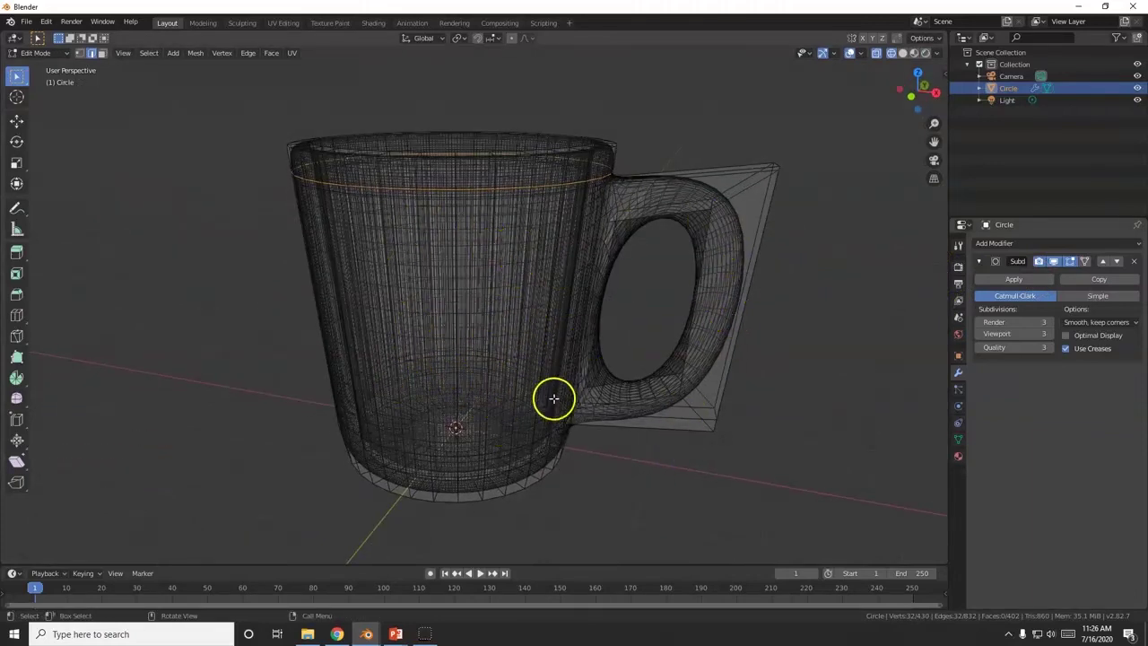
pyautogui.press('Tab')
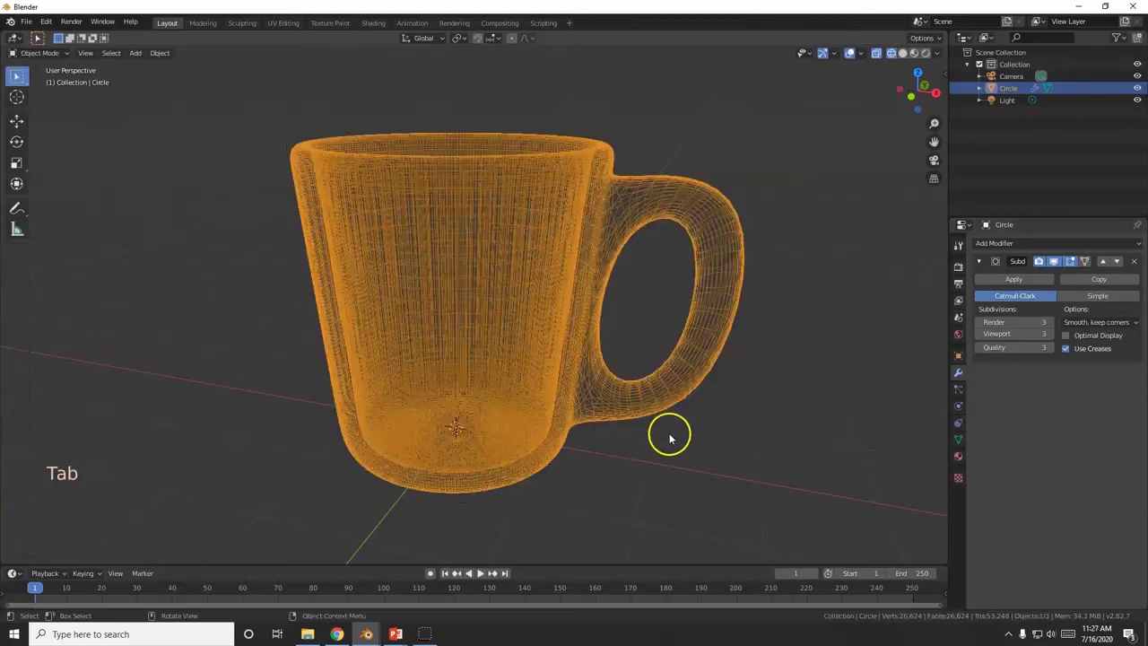
pyautogui.click(903, 53)
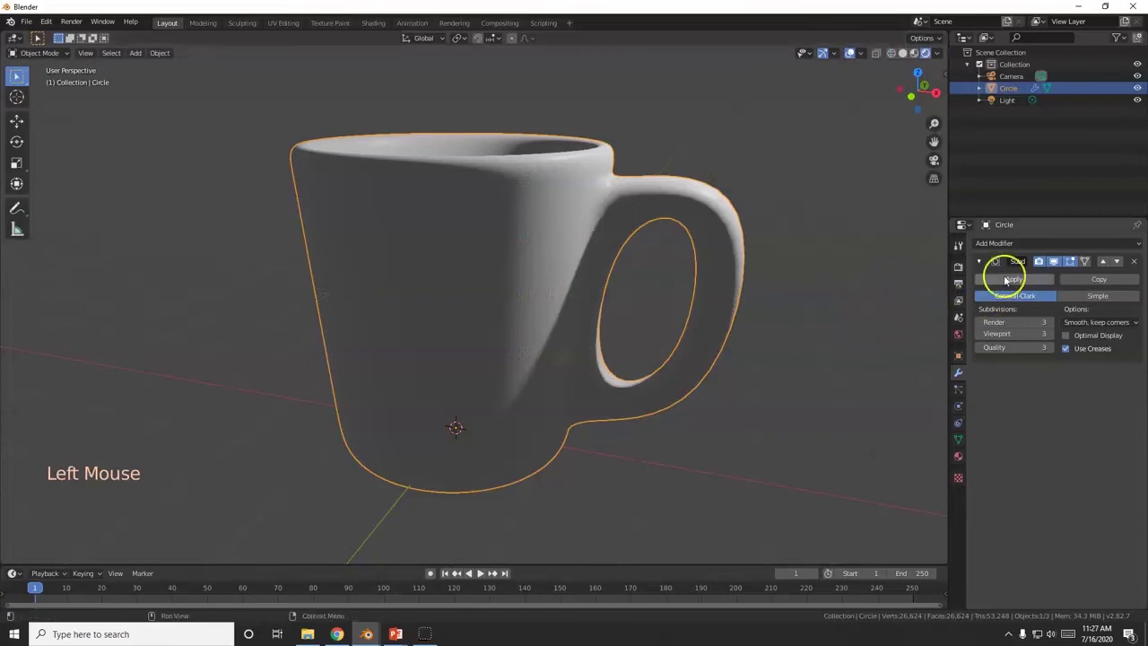
pyautogui.moveTo(574, 418); pyautogui.dragTo(388, 248, button='middle')
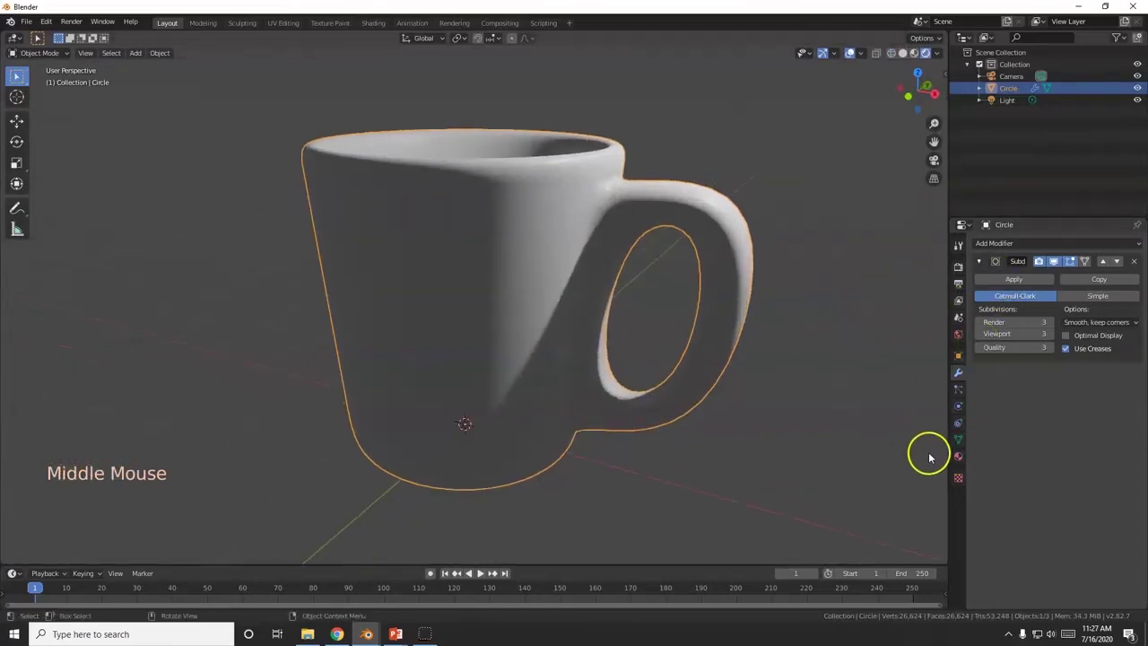
# - Add a new material to the mug and name it Mug White
pyautogui.click(958, 455)
pyautogui.click(1067, 296)
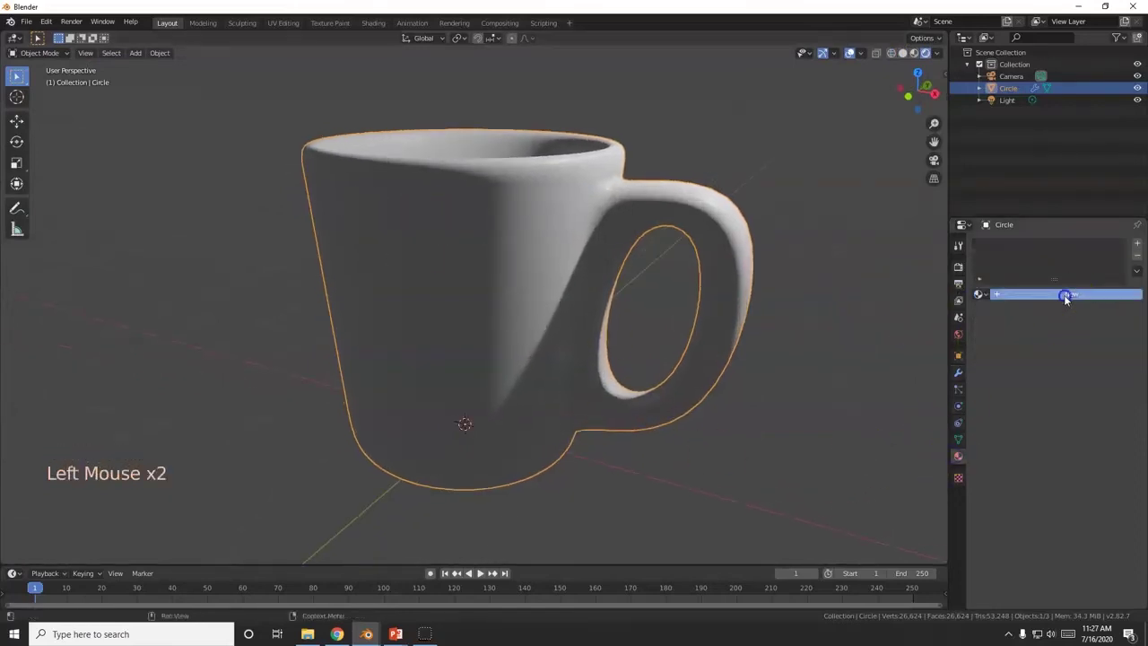
pyautogui.click(1043, 295)
pyautogui.write('Mug White')
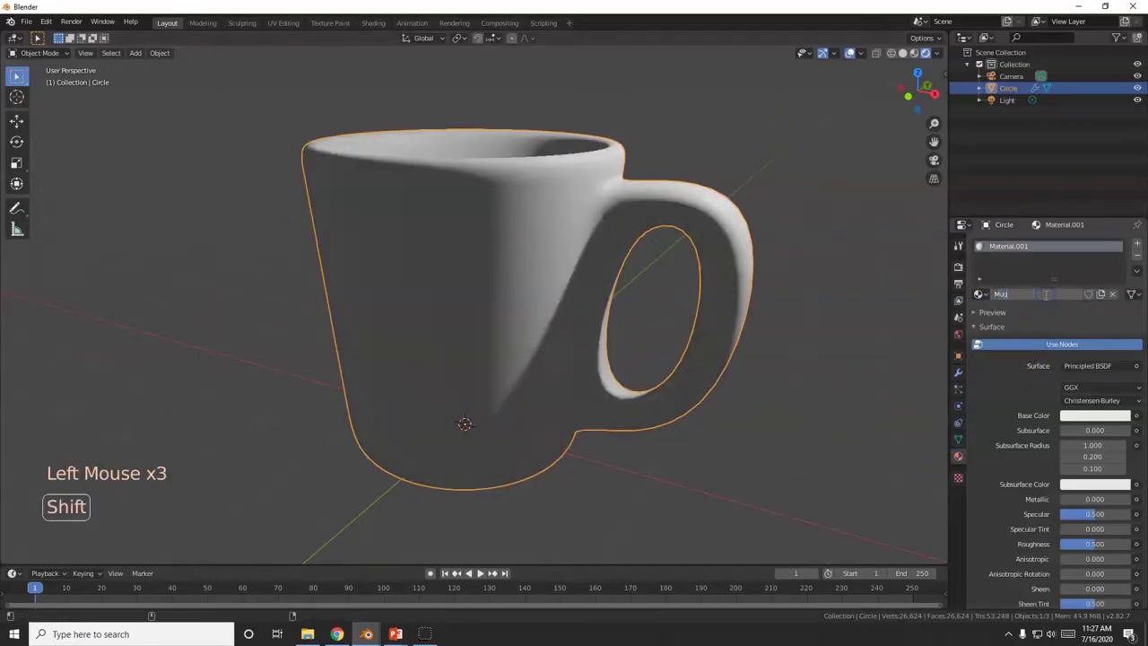
pyautogui.click(1013, 413)
# - Set the Mug White material's Specular and Specular Tint to 1.000 and its Roughness to 0.000
pyautogui.scroll(-2, 996, 487)
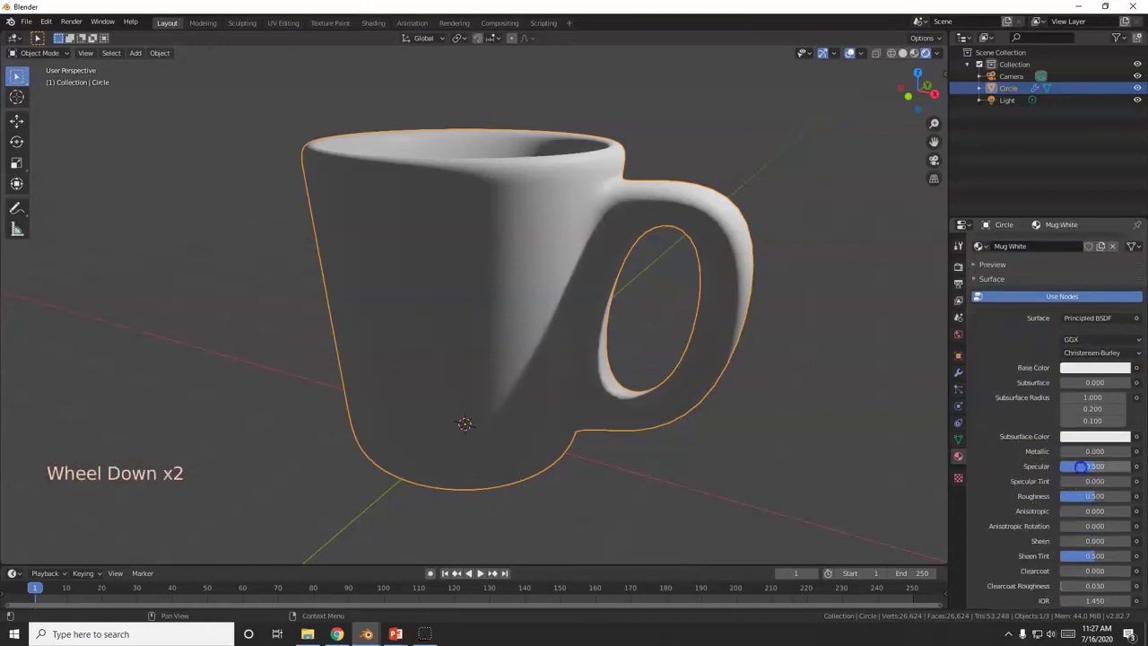
pyautogui.moveTo(1076, 473); pyautogui.dragTo(1132, 470)
pyautogui.moveTo(1072, 482)
pyautogui.mouseDown()
pyautogui.moveTo(1128, 482)
pyautogui.moveTo(1054, 505)
pyautogui.mouseUp()
pyautogui.moveTo(822, 340); pyautogui.dragTo(577, 221, button='middle')
pyautogui.moveTo(668, 307)
pyautogui.mouseDown(button='middle')
pyautogui.moveTo(610, 310)
pyautogui.moveTo(673, 277)
pyautogui.moveTo(725, 266)
pyautogui.moveTo(734, 297)
pyautogui.moveTo(768, 272)
pyautogui.moveTo(672, 297)
pyautogui.mouseUp(button='middle')
# - Move the light in the top view to the front side of the mug, near the handle
pyautogui.scroll(-4, 700, 151)
pyautogui.click(719, 105)
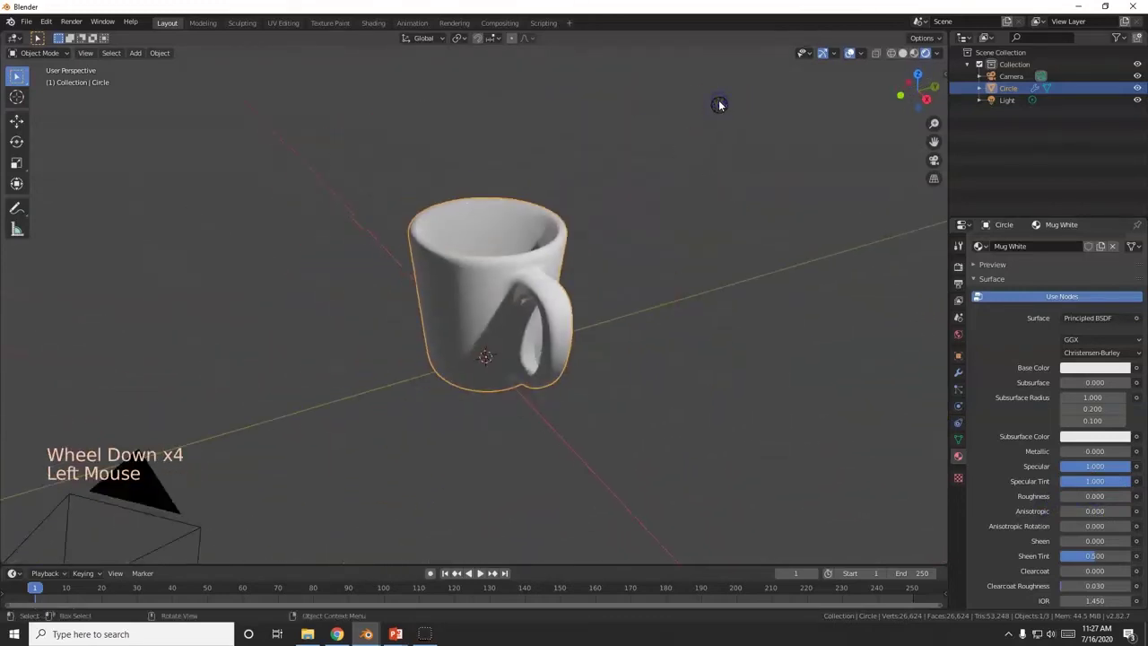
pyautogui.press('KP_7')
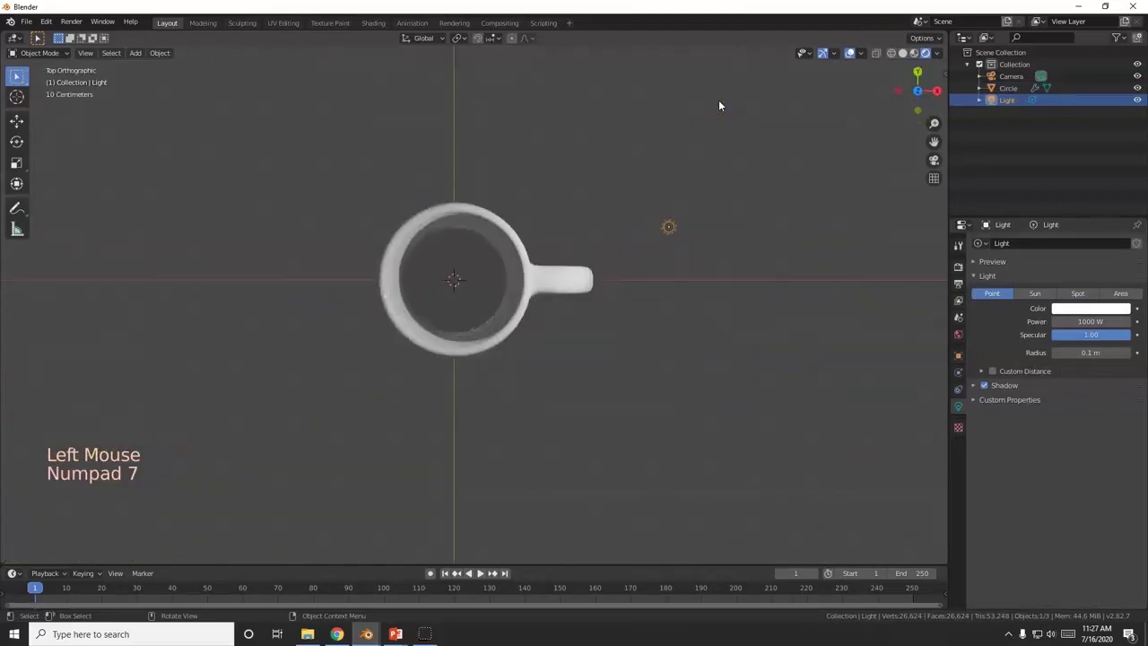
pyautogui.press('g')
pyautogui.click(674, 308)
pyautogui.moveTo(679, 307); pyautogui.dragTo(642, 299, button='middle')
pyautogui.scroll(3, 655, 323)
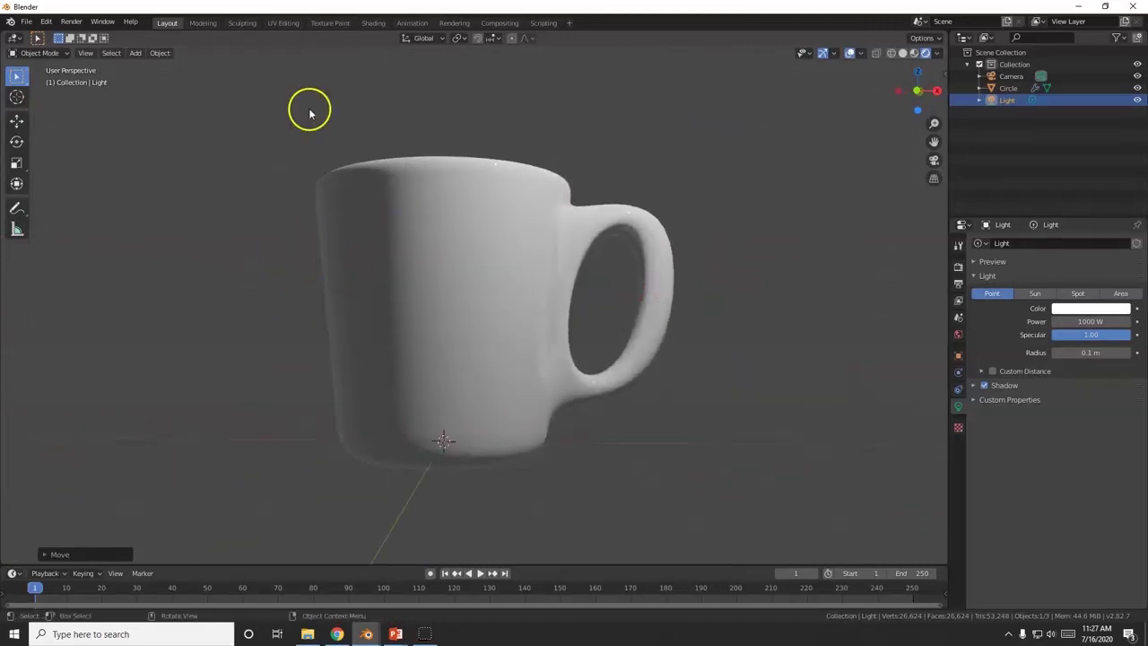
# - Switch to the UV Editing workspace and put the mug in Edit Mode with face selection
pyautogui.click(282, 23)
pyautogui.press('KP_1')
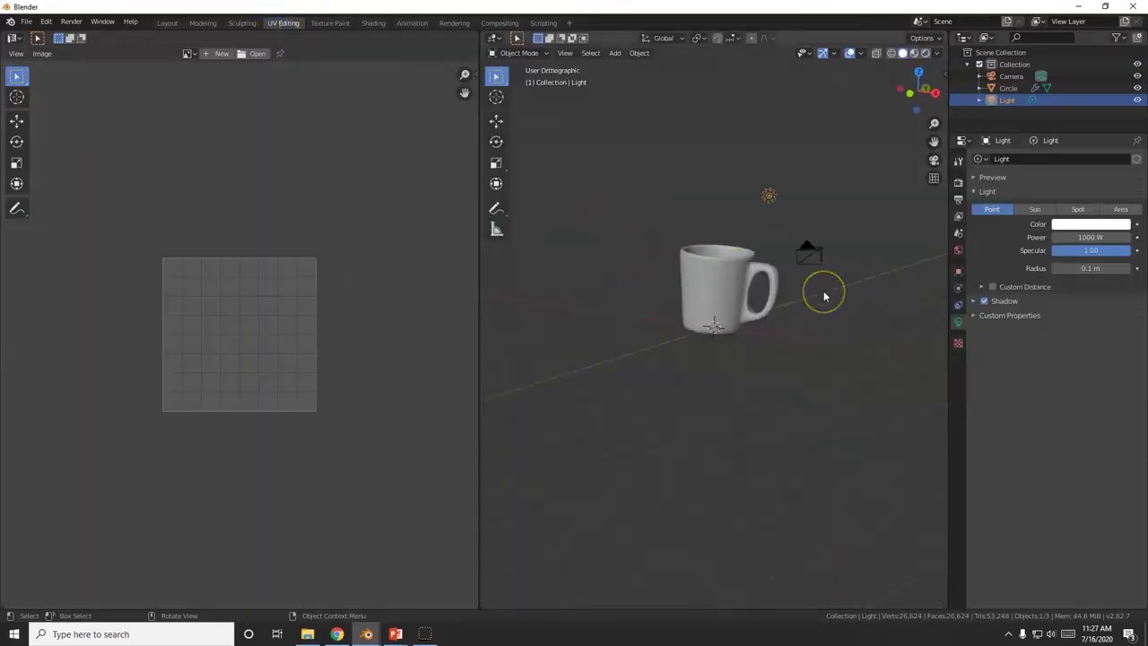
pyautogui.scroll(4, 789, 297)
pyautogui.click(704, 225)
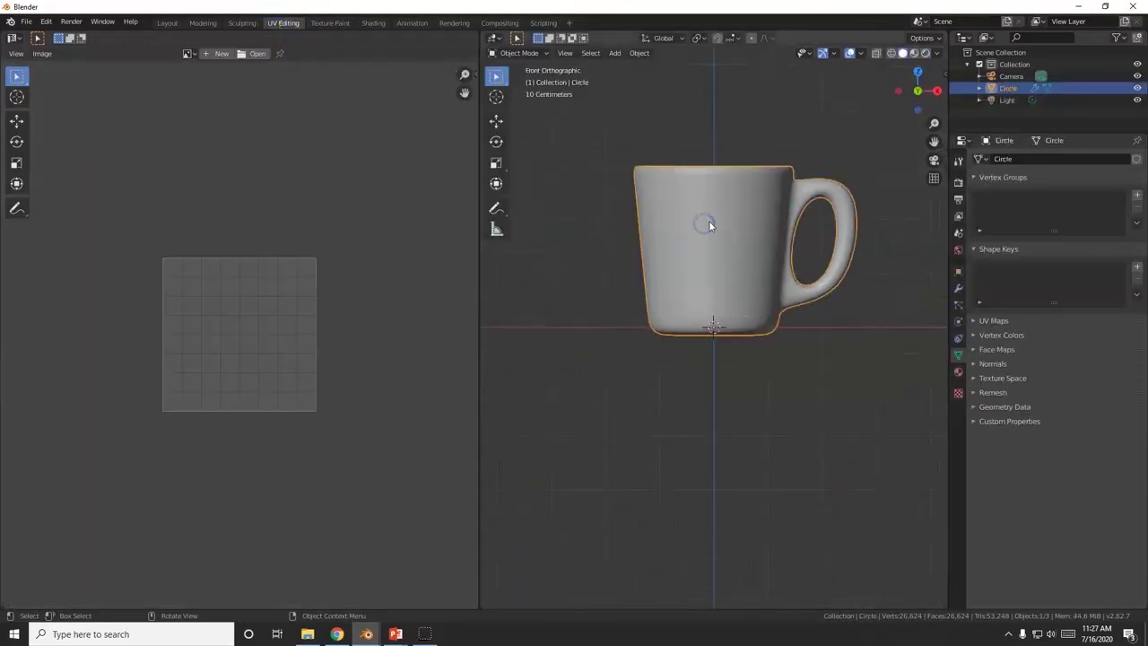
pyautogui.scroll(-3, 658, 328)
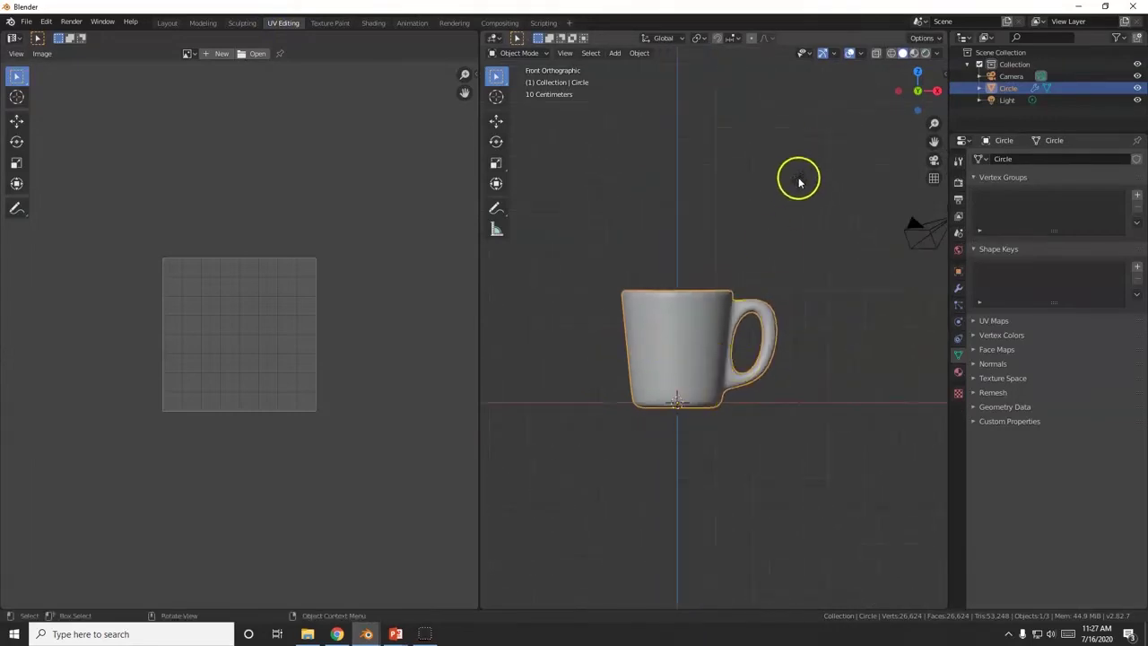
pyautogui.keyDown('shift'); pyautogui.rightClick(671, 363); pyautogui.keyUp('shift')
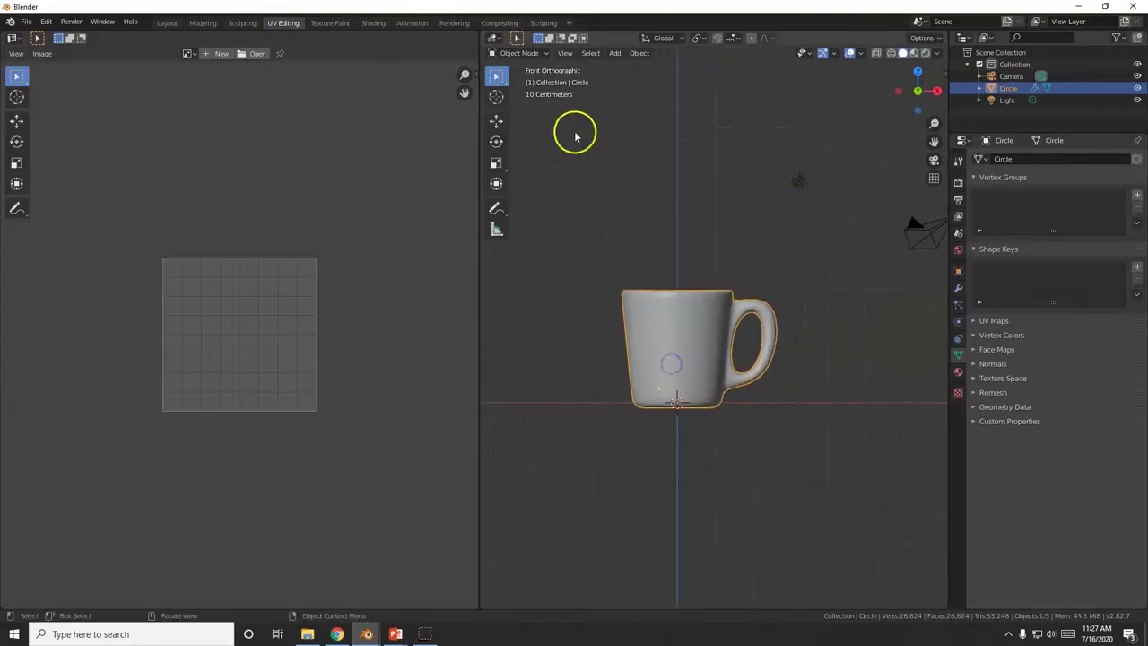
pyautogui.click(529, 53)
pyautogui.click(527, 80)
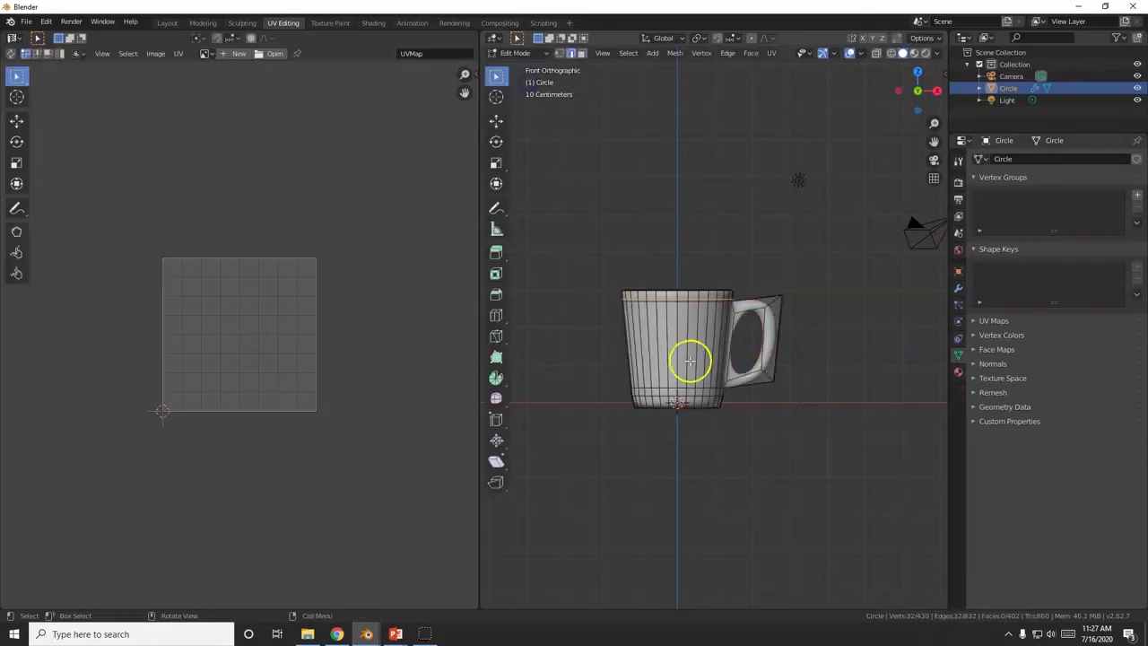
pyautogui.scroll(2, 690, 359)
pyautogui.click(582, 54)
# - Select the front run of tall outer-wall faces, from beside the handle around to the mug's opposite side, leaving out the rim and base bands
pyautogui.moveTo(759, 405); pyautogui.dragTo(715, 410, button='middle')
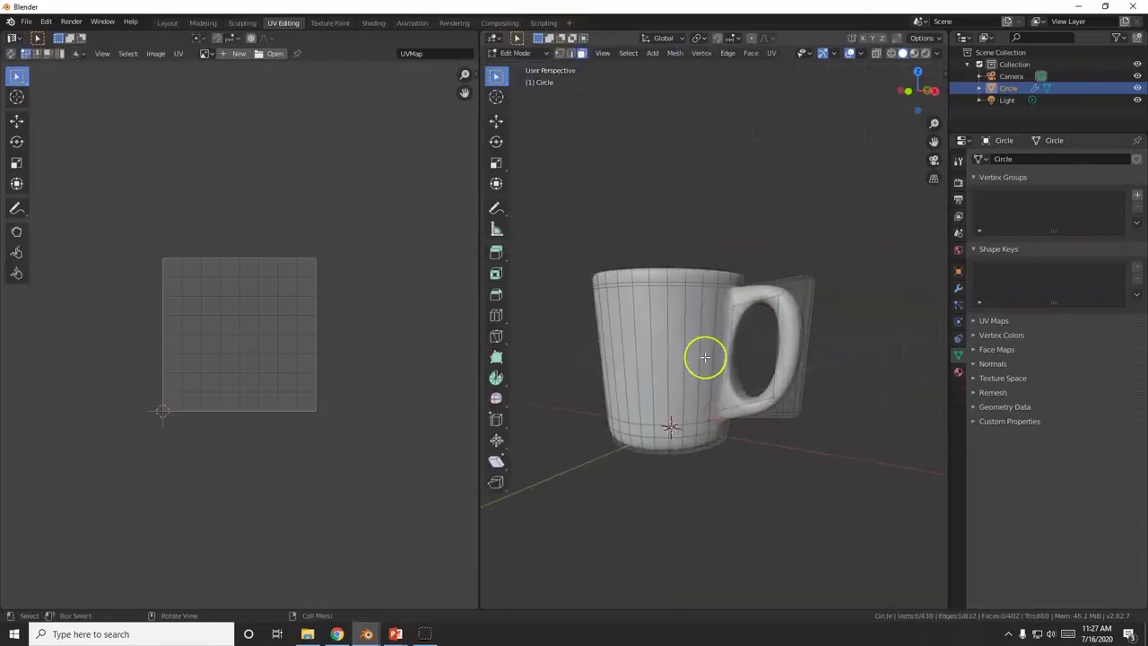
pyautogui.keyDown('alt'); pyautogui.click(705, 357); pyautogui.keyUp('alt')
pyautogui.moveTo(651, 405); pyautogui.dragTo(733, 403, button='middle')
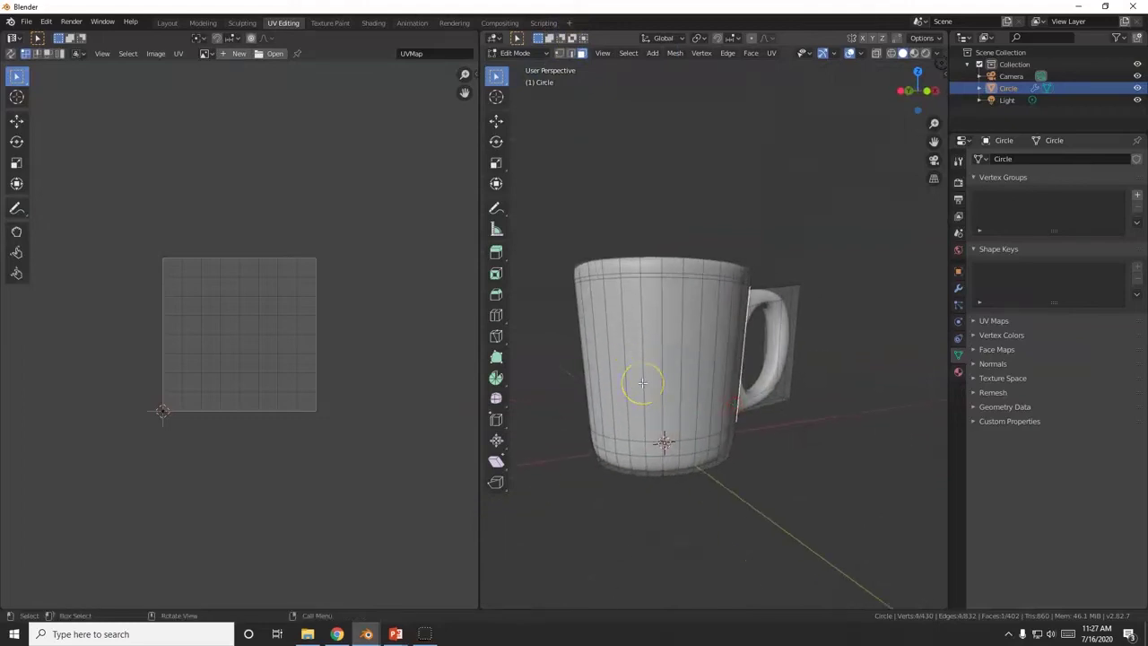
pyautogui.keyDown('ctrl'); pyautogui.click(633, 379); pyautogui.keyUp('ctrl')
pyautogui.keyDown('ctrl'); pyautogui.click(763, 421); pyautogui.keyUp('ctrl')
pyautogui.moveTo(763, 420)
pyautogui.mouseDown(button='middle')
pyautogui.moveTo(723, 426)
pyautogui.moveTo(744, 422)
pyautogui.mouseUp(button='middle')
pyautogui.keyDown('ctrl'); pyautogui.click(599, 409); pyautogui.keyUp('ctrl')
pyautogui.keyDown('ctrl'); pyautogui.click(743, 405); pyautogui.keyUp('ctrl')
pyautogui.press('KP_1')
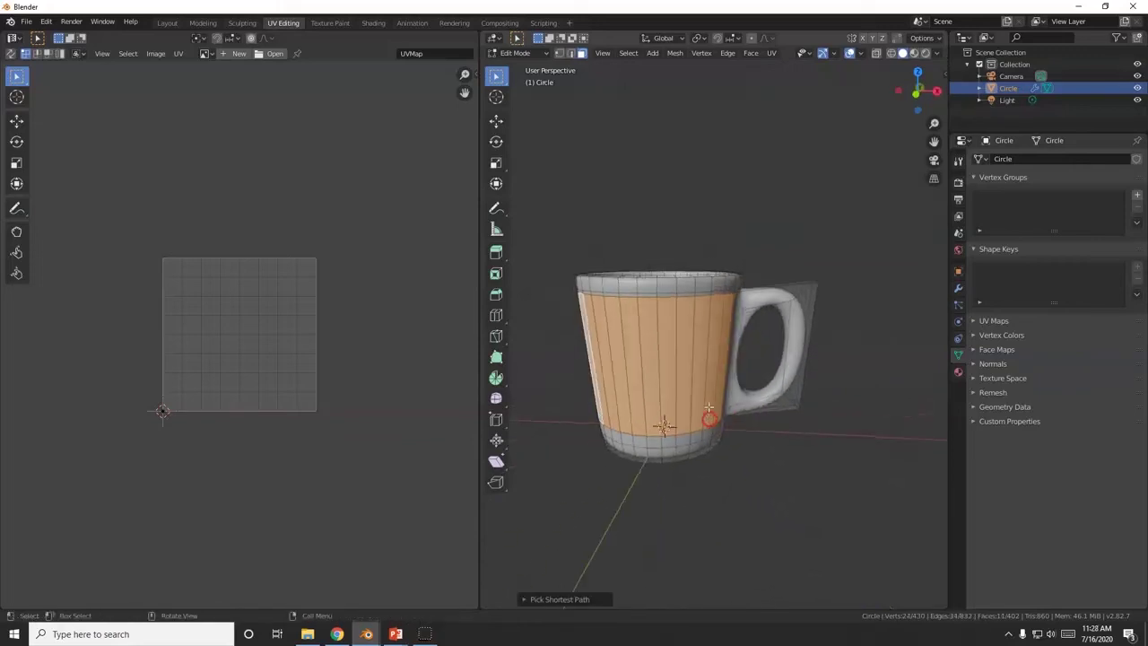
pyautogui.moveTo(587, 397); pyautogui.dragTo(684, 403, button='middle')
pyautogui.keyDown('ctrl'); pyautogui.click(649, 423); pyautogui.keyUp('ctrl')
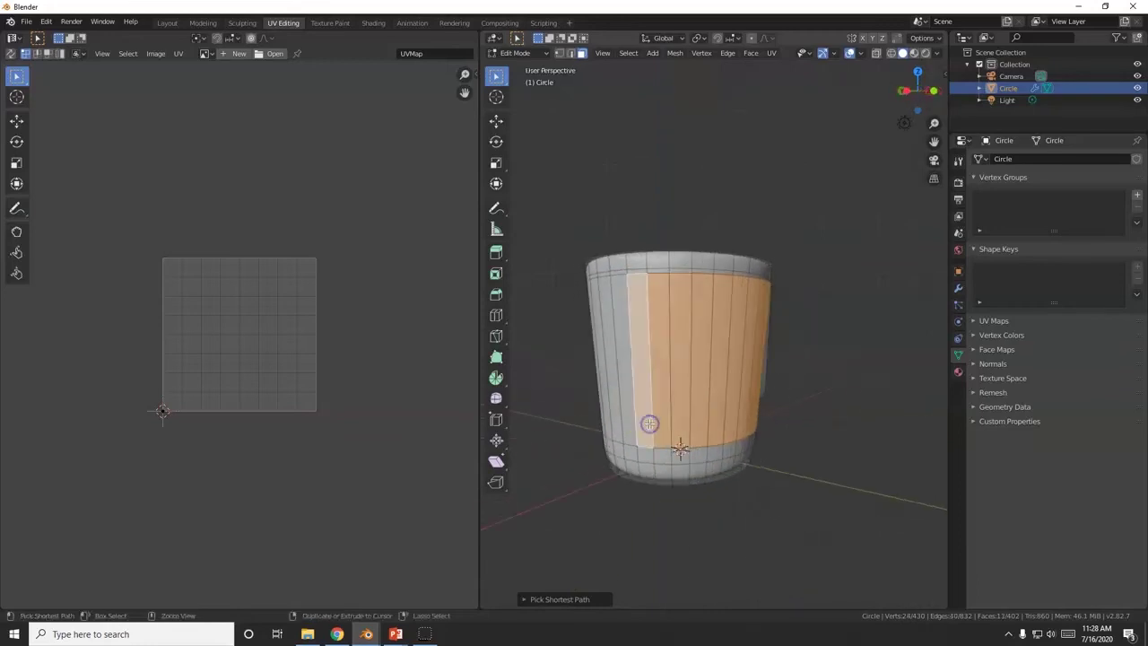
pyautogui.press('KP_1')
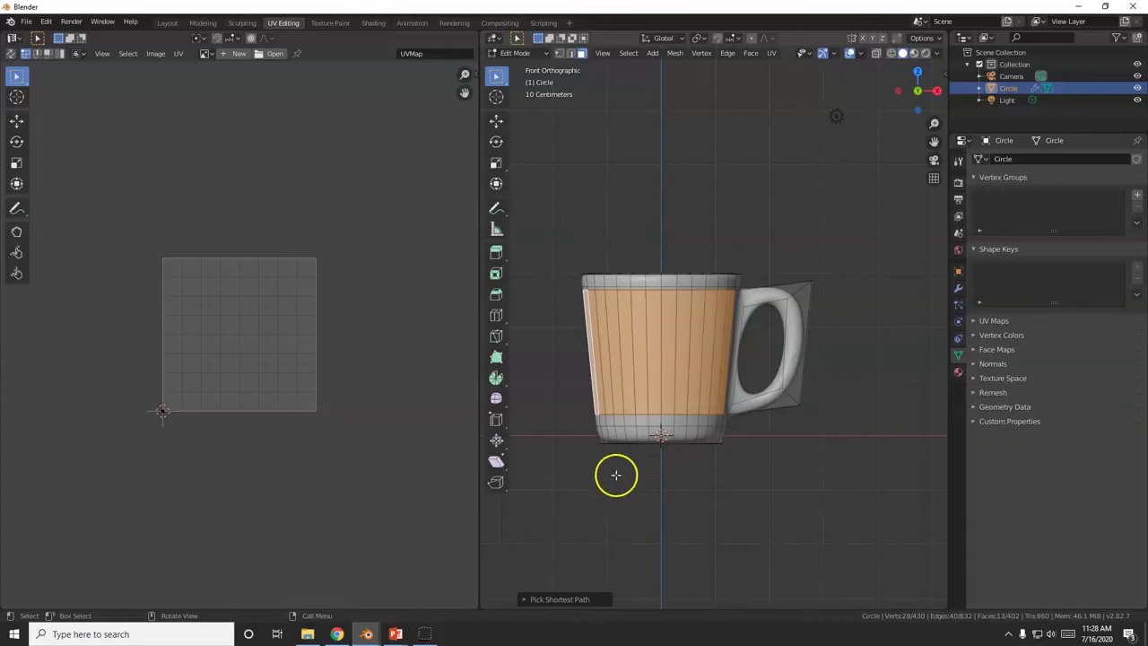
# - Switch to Chrome and save the "World's Best Boss" mug photo from the image results to the Desktop as michae-scott-boss_mug_large.jpg
pyautogui.click(339, 635)
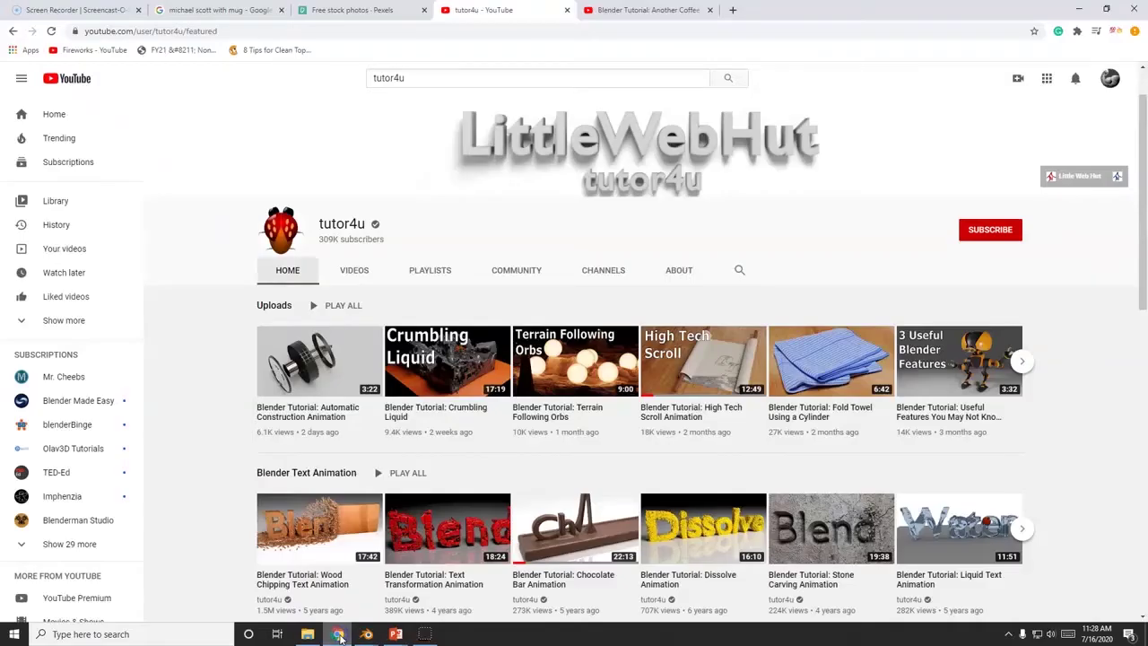
pyautogui.click(184, 11)
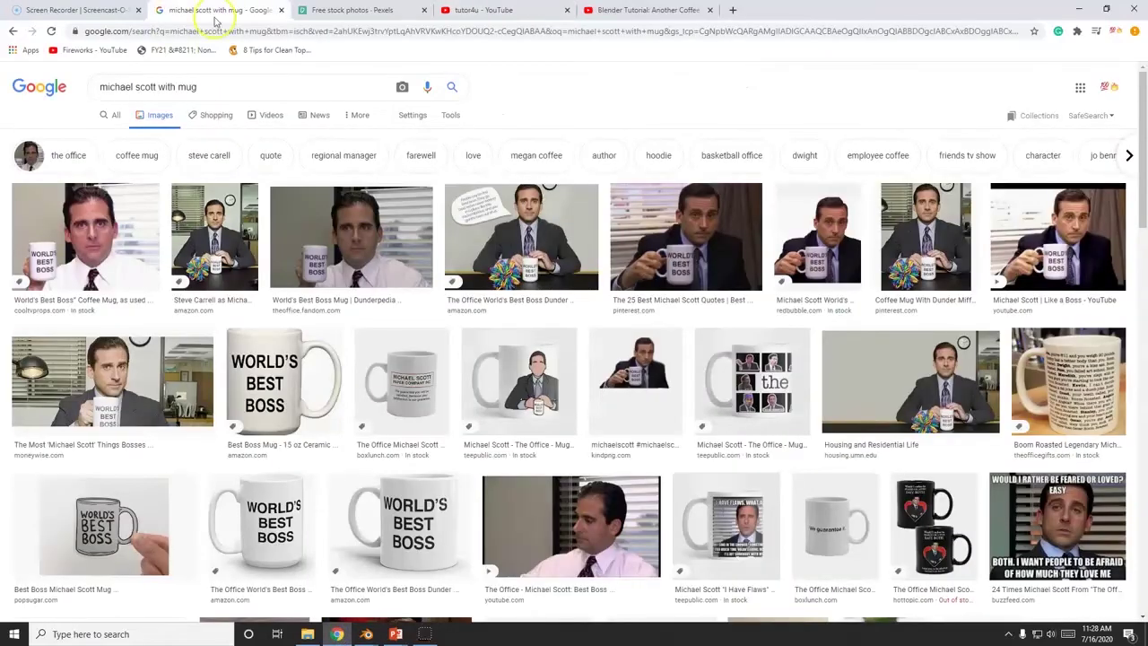
pyautogui.click(87, 256)
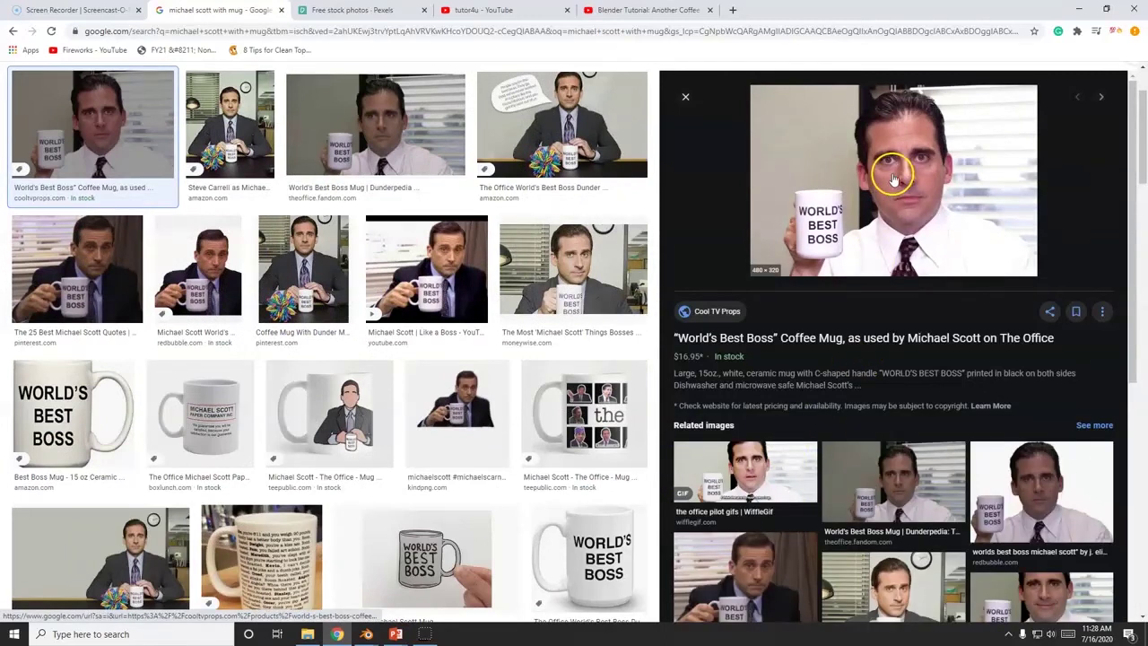
pyautogui.rightClick(894, 177)
pyautogui.click(938, 284)
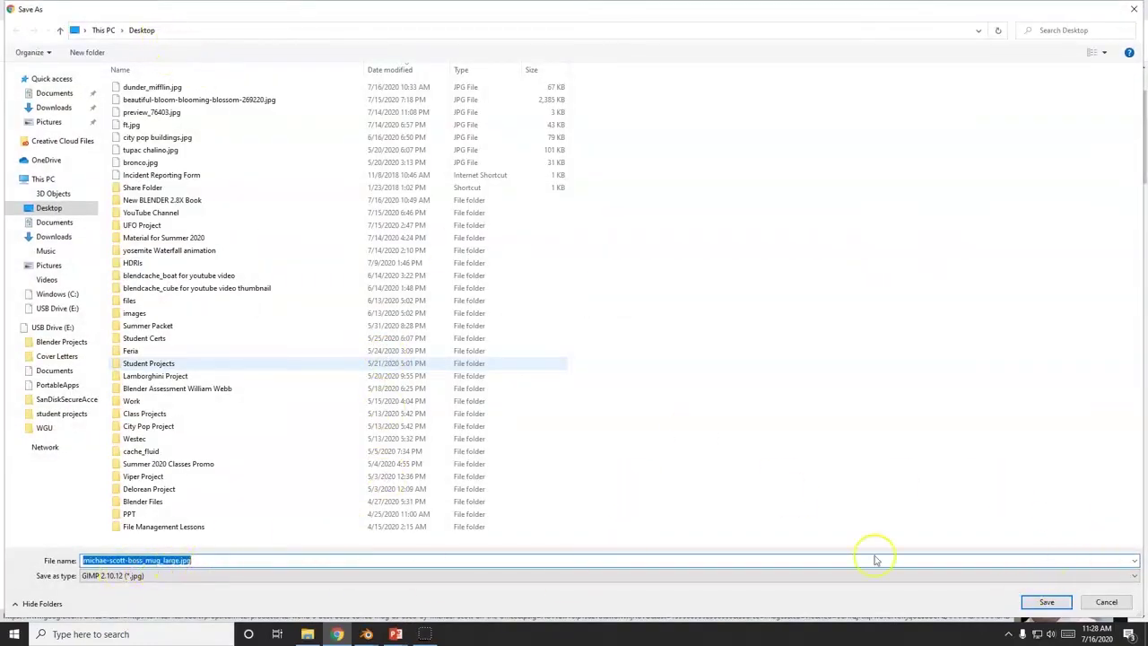
pyautogui.click(1047, 602)
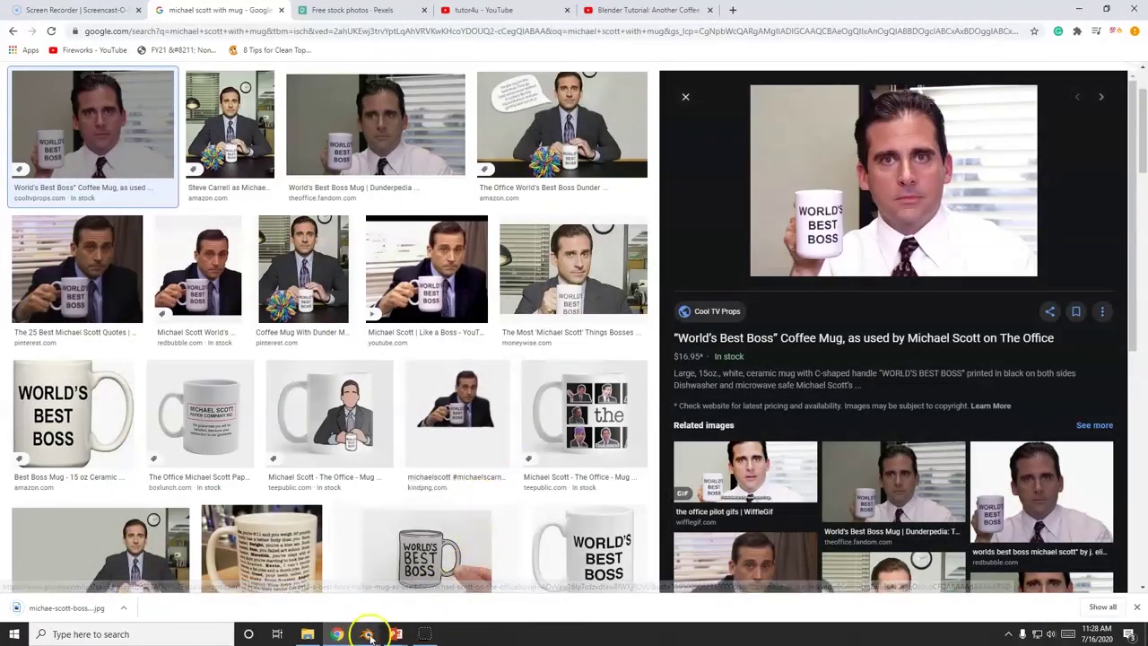
# - Switch back to Blender and set the UV Editing viewport's shading to Rendered
pyautogui.moveTo(366, 632)
pyautogui.click(458, 601)
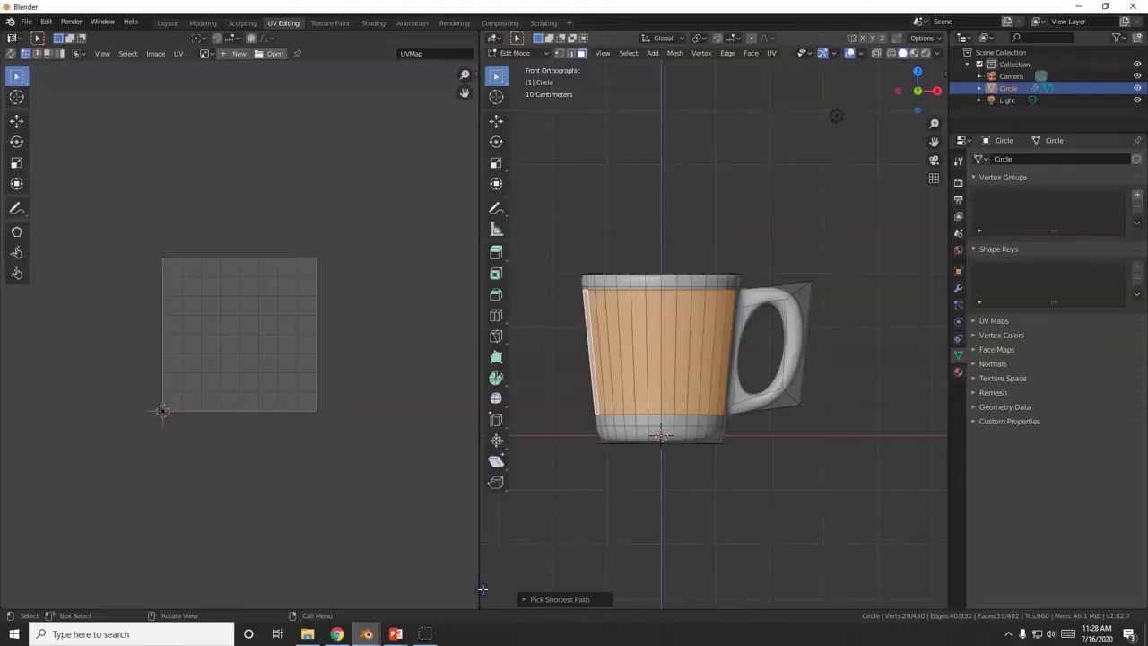
pyautogui.click(926, 54)
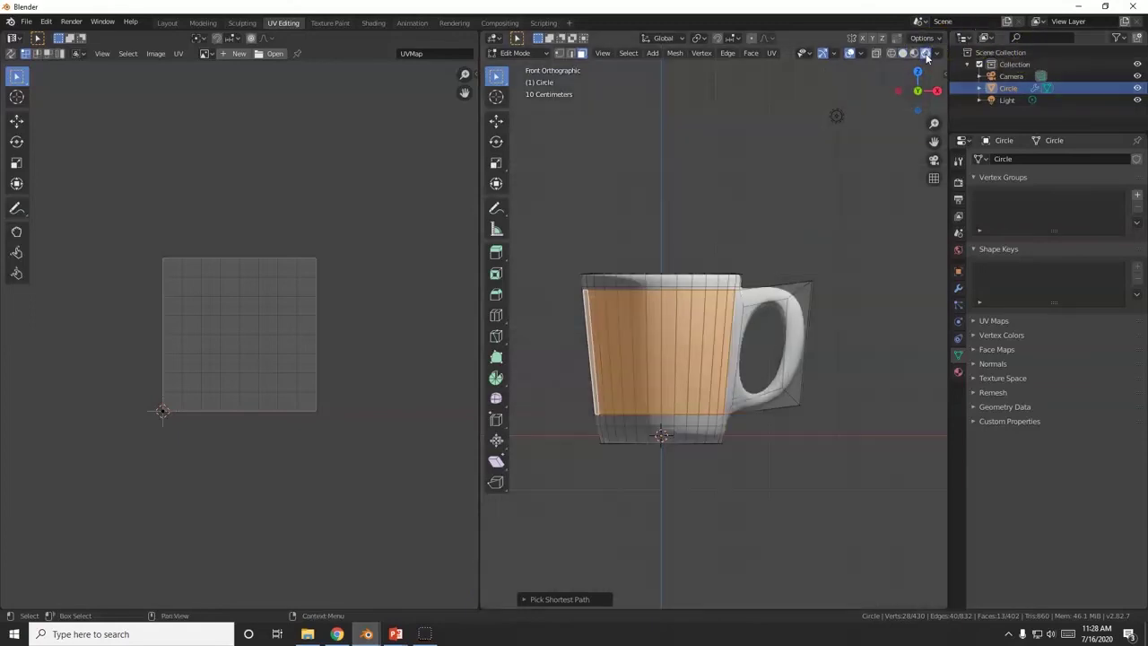
# - Add a second material slot to the mug with a new material named michael scott
pyautogui.click(958, 372)
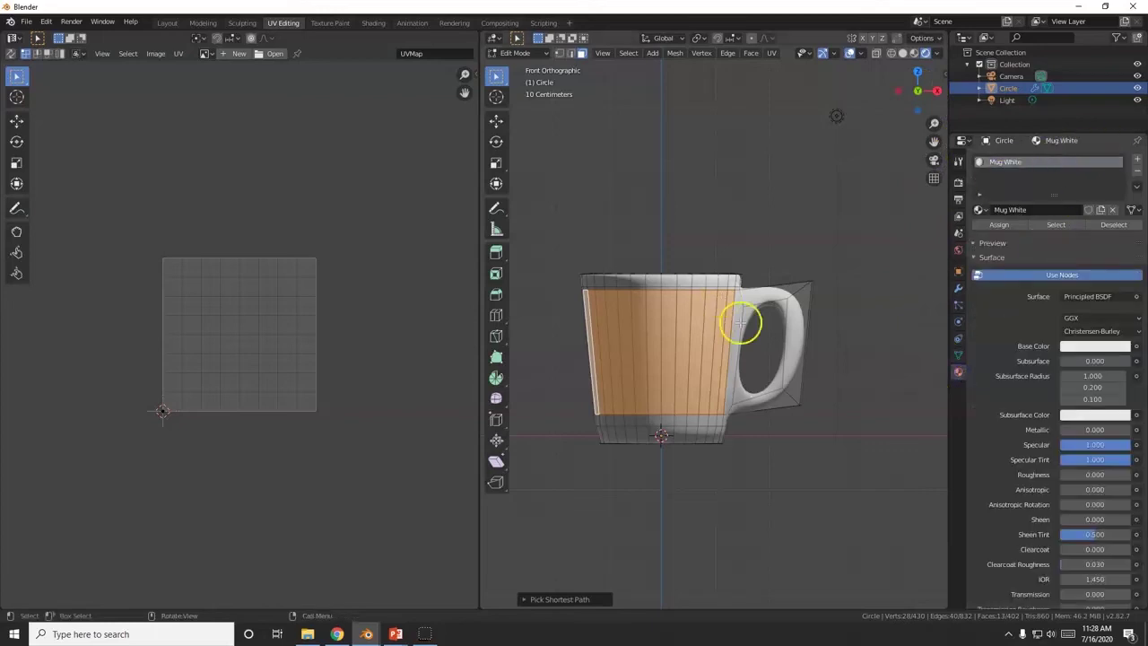
pyautogui.click(1137, 160)
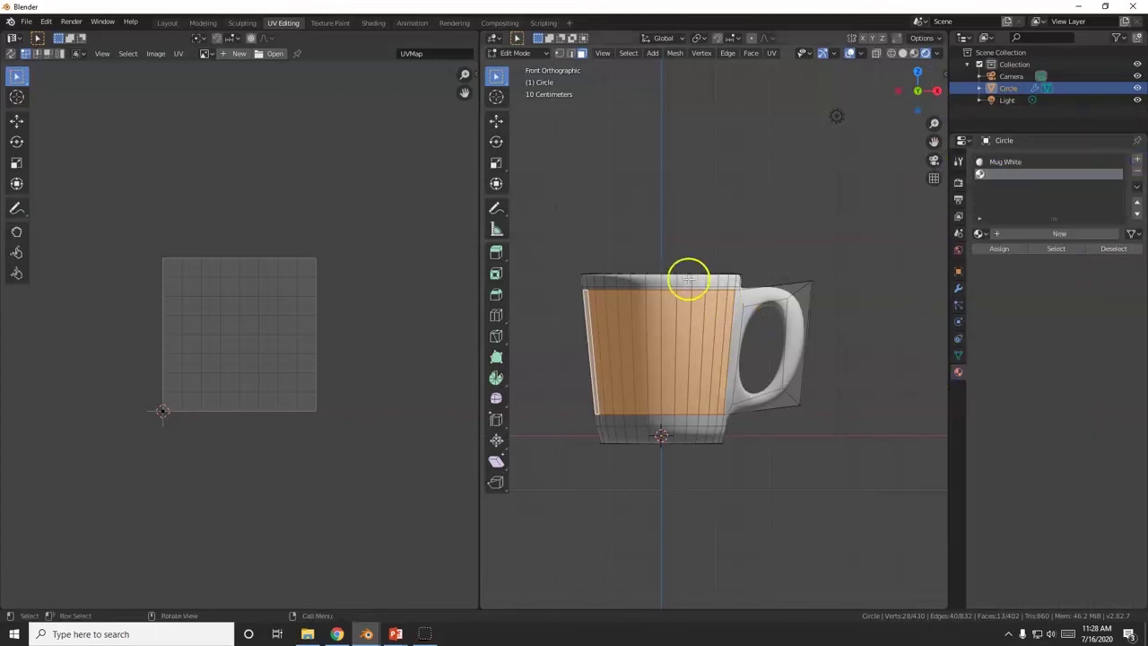
pyautogui.click(1050, 234)
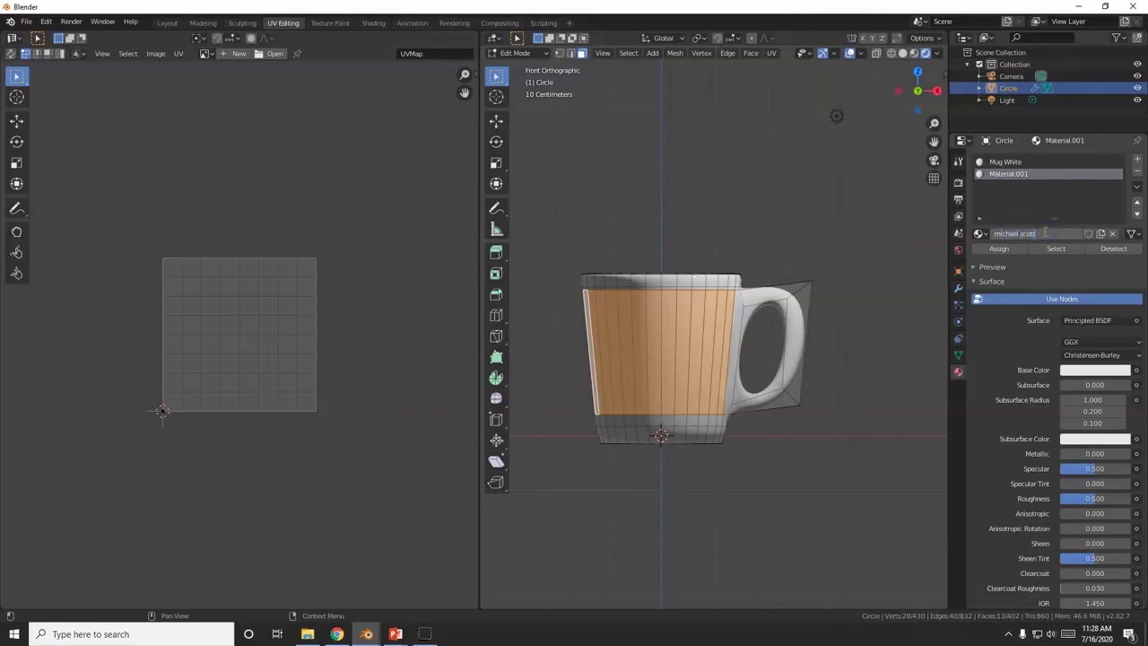
pyautogui.press('Return')
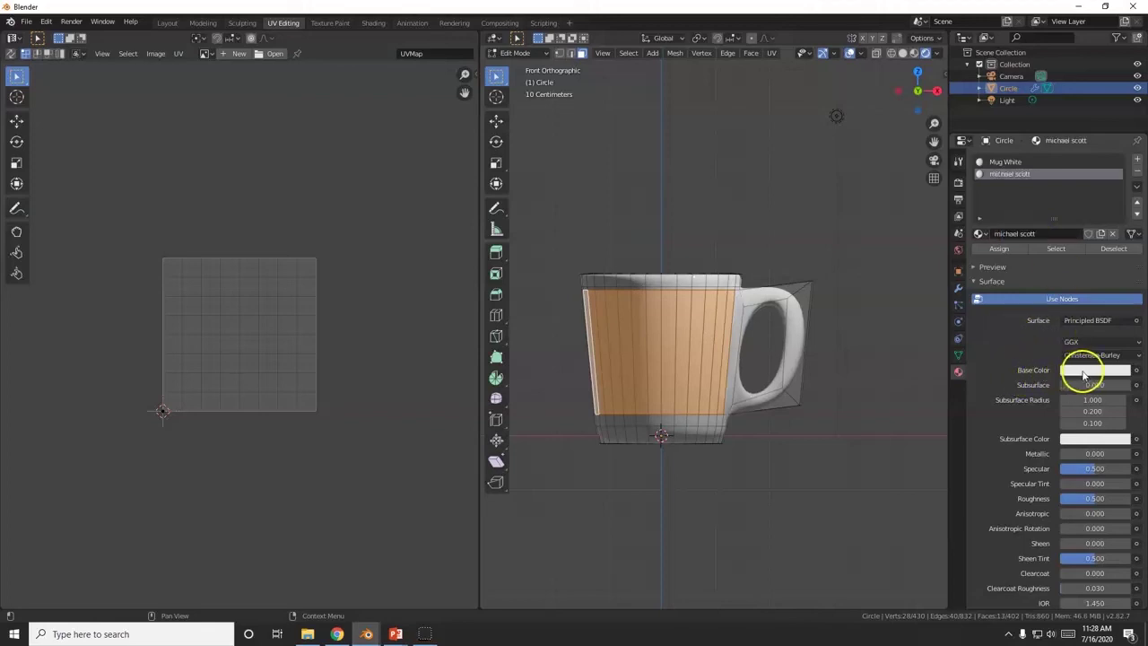
# - Connect an Image Texture to the michael scott material's Base Color and load michae-scott-boss_mug_large.jpg from the Desktop
pyautogui.click(1137, 371)
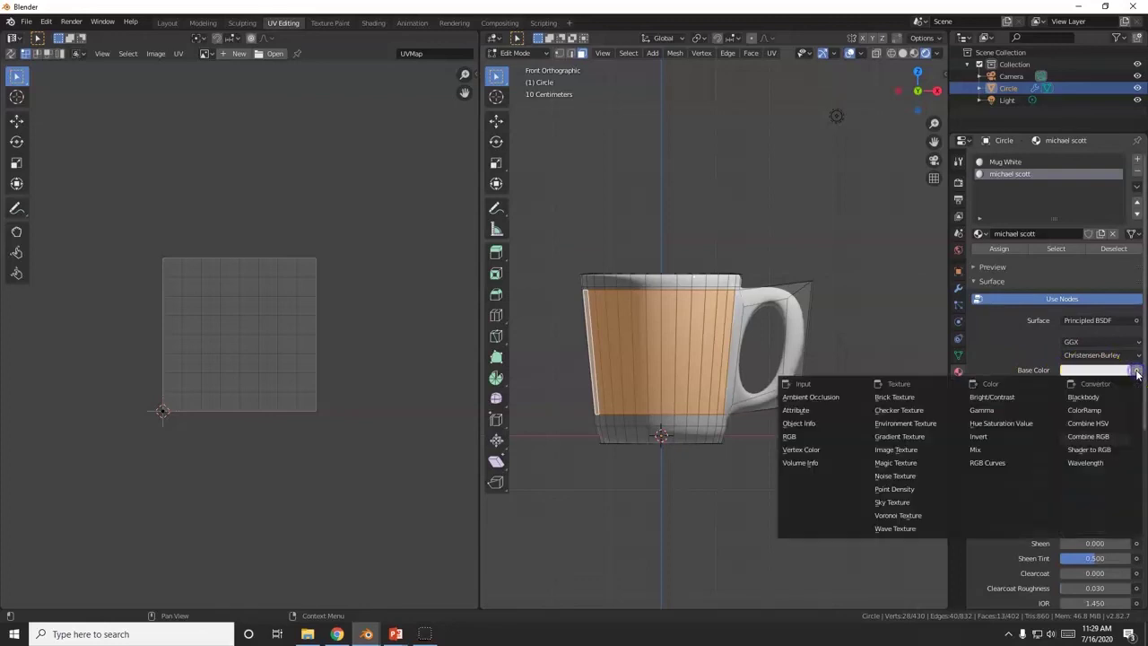
pyautogui.click(912, 451)
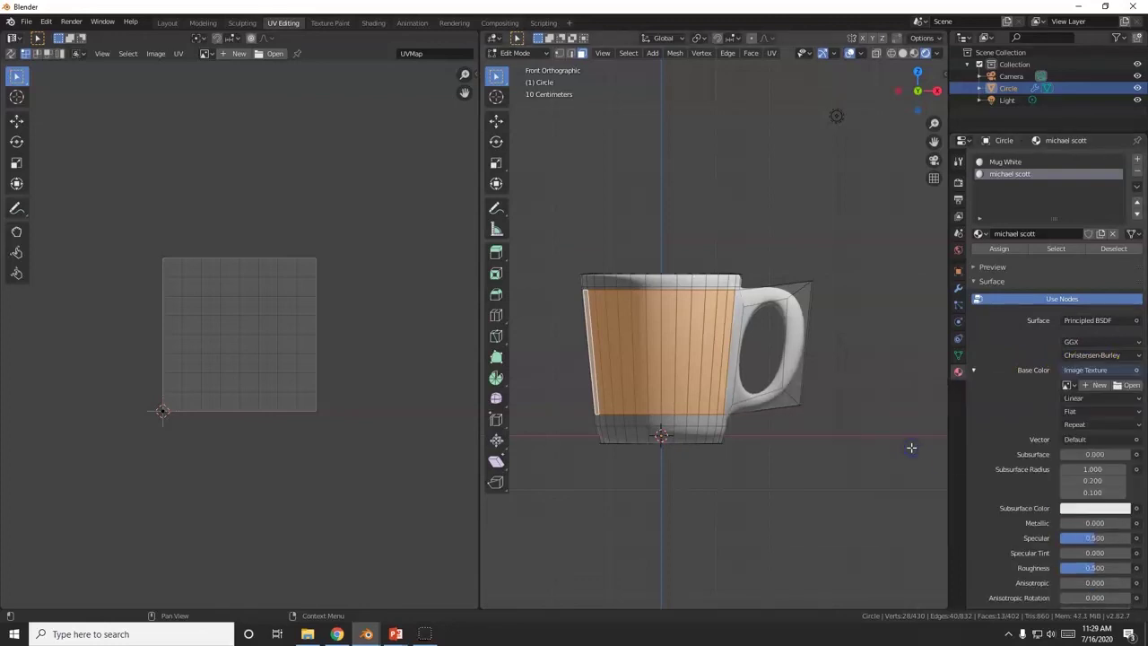
pyautogui.click(1130, 384)
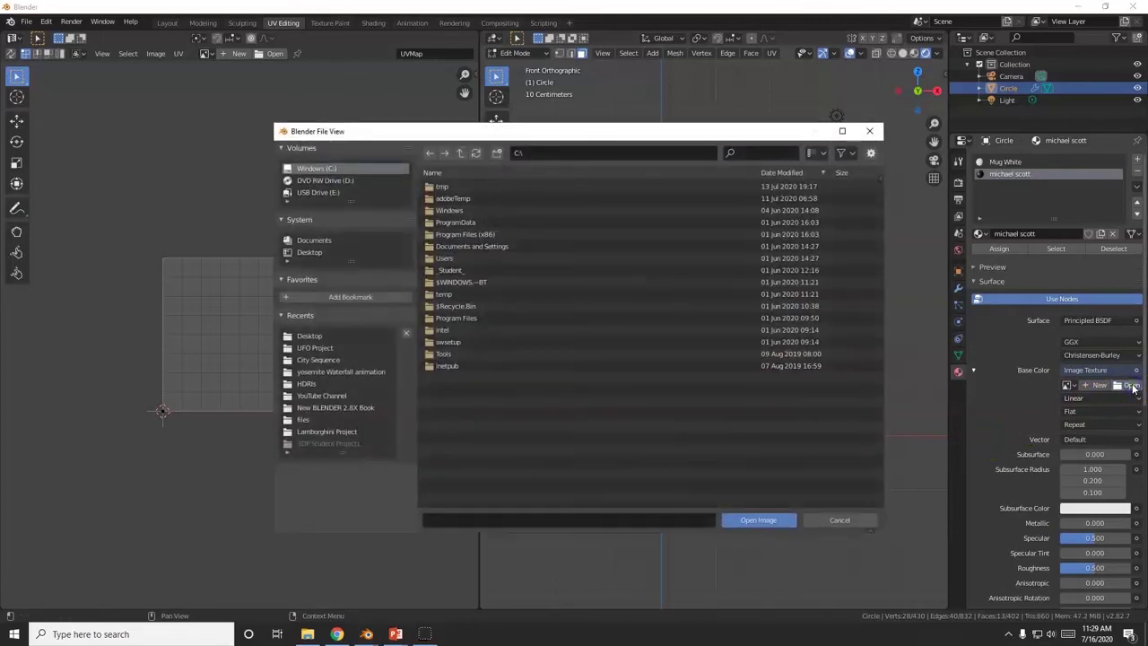
pyautogui.click(309, 335)
pyautogui.scroll(-3, 592, 389)
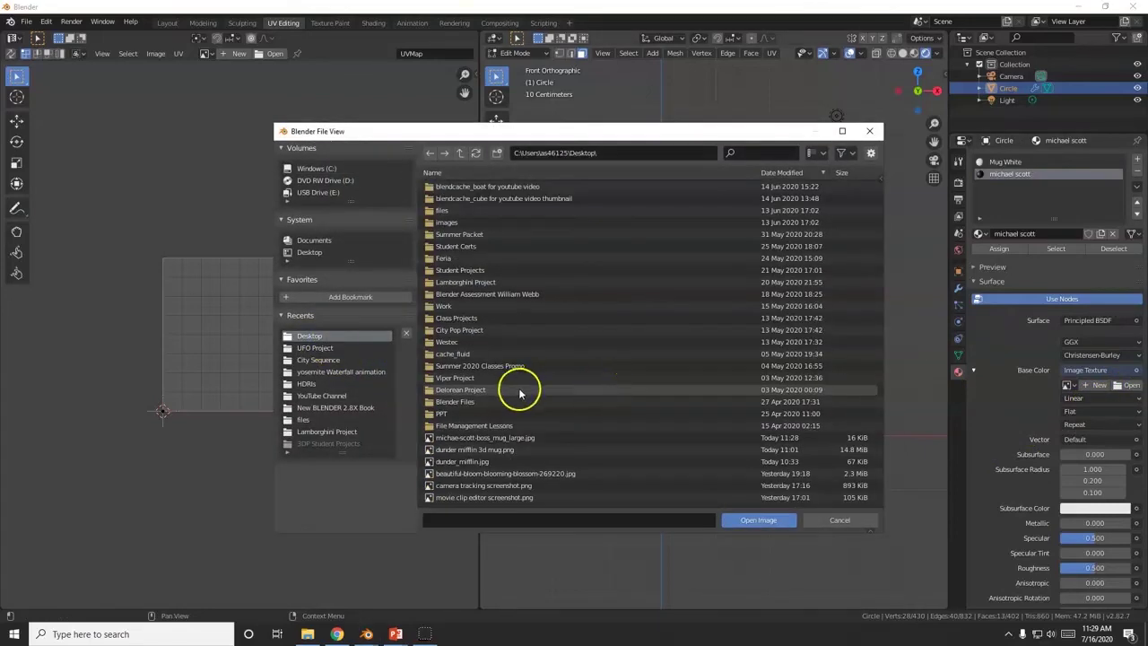
pyautogui.doubleClick(497, 438)
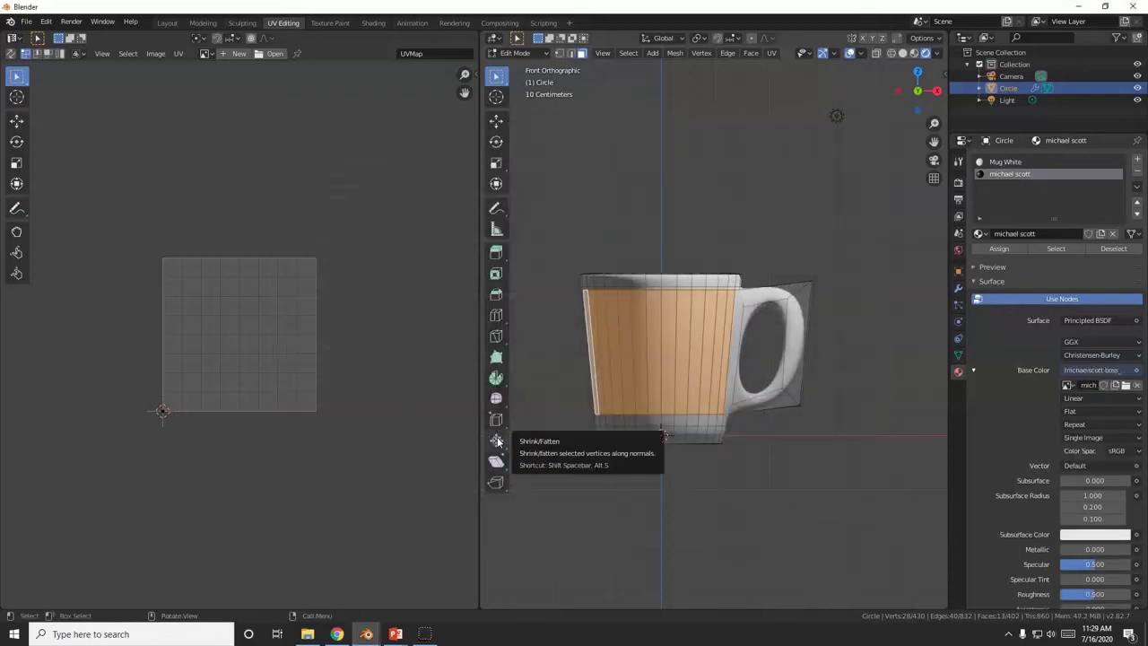
# - Unwrap the selected front faces of the mug and assign the michael scott material to them
pyautogui.click(679, 382)
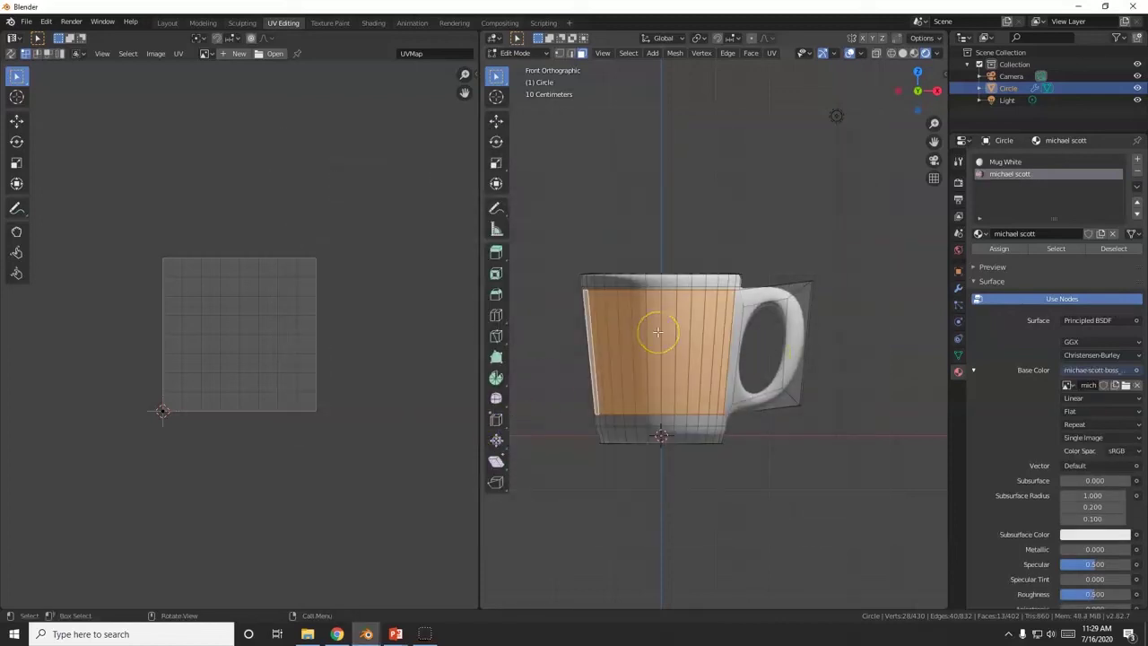
pyautogui.press('u')
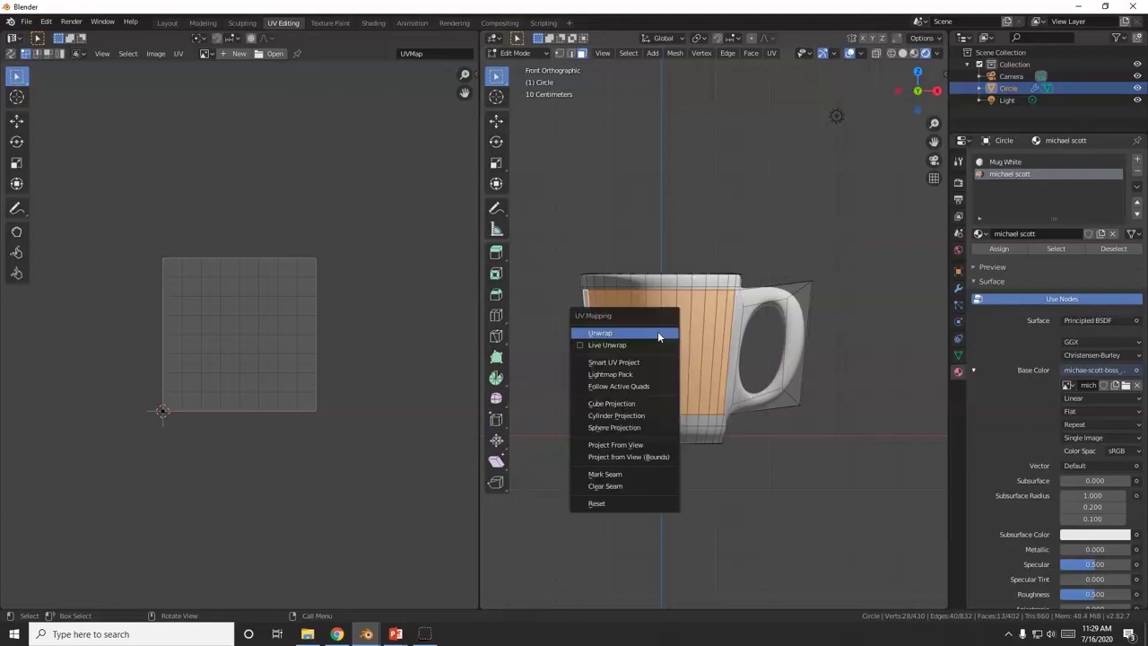
pyautogui.click(657, 331)
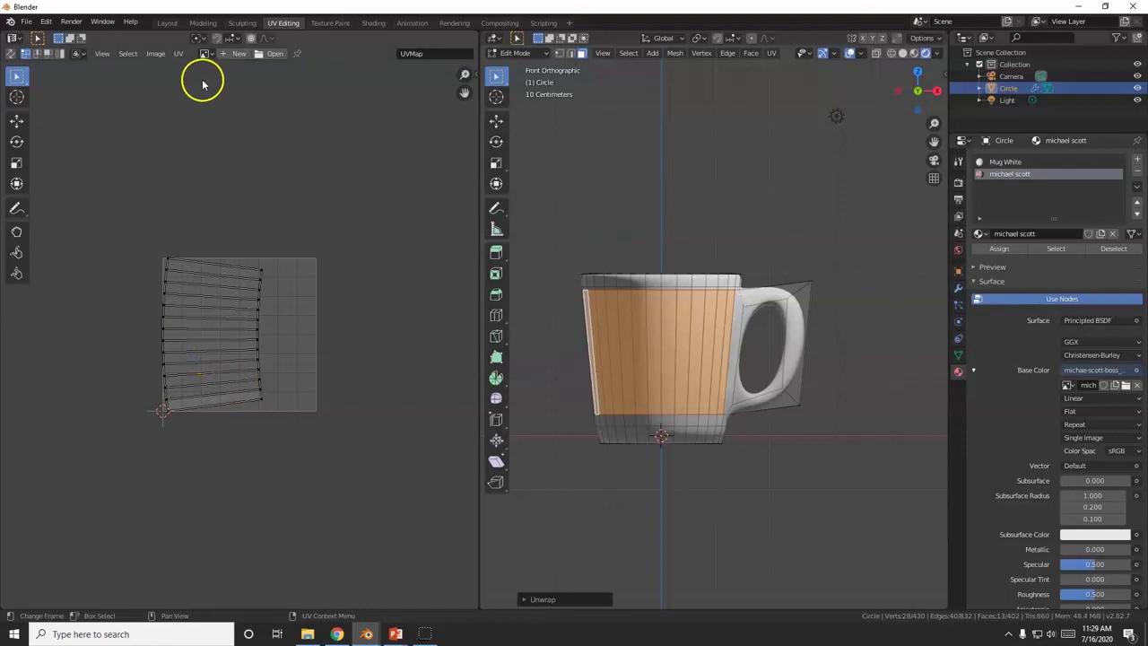
pyautogui.click(1006, 254)
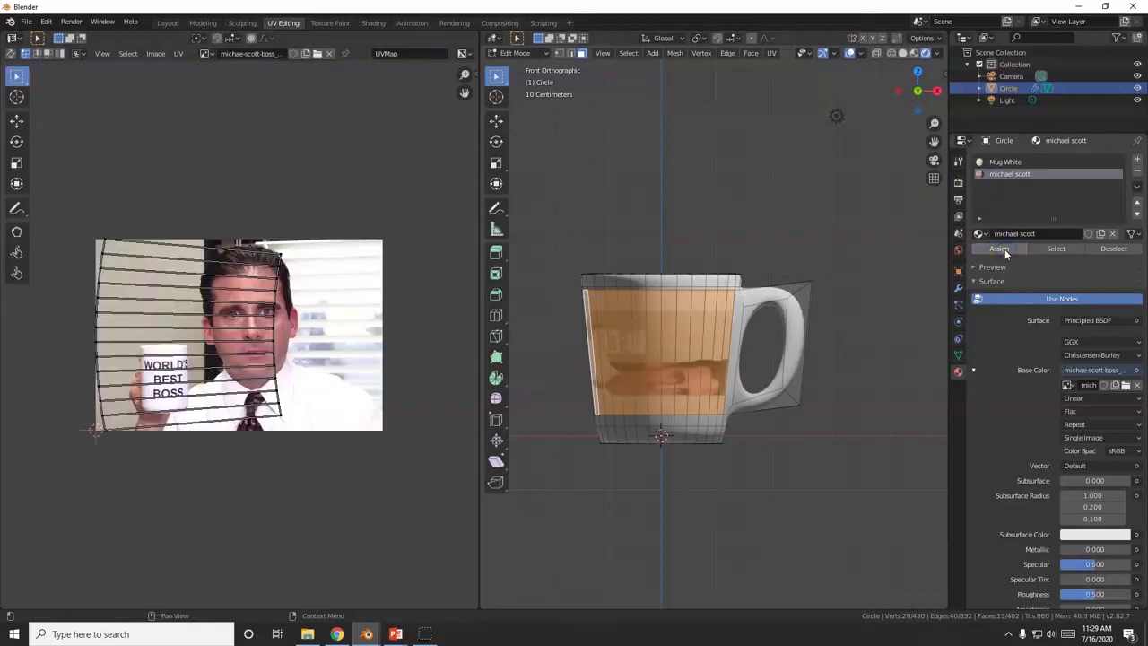
# - Unwrap the selected front faces again with the photo loaded in the UV editor
pyautogui.scroll(1, 600, 441)
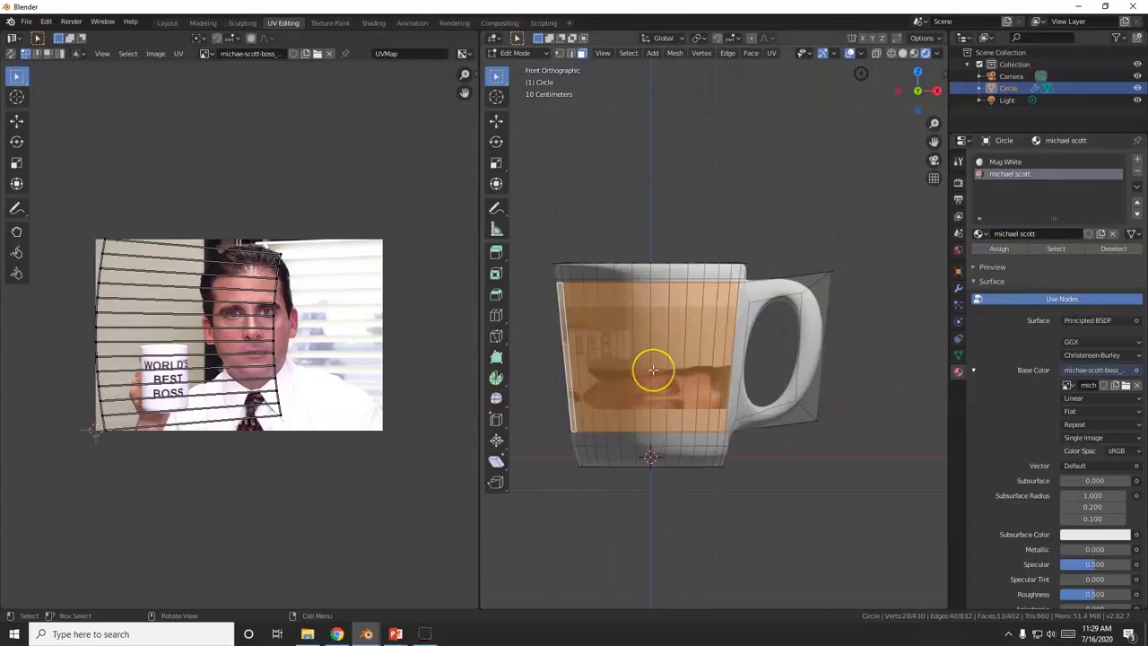
pyautogui.press('u')
pyautogui.click(653, 368)
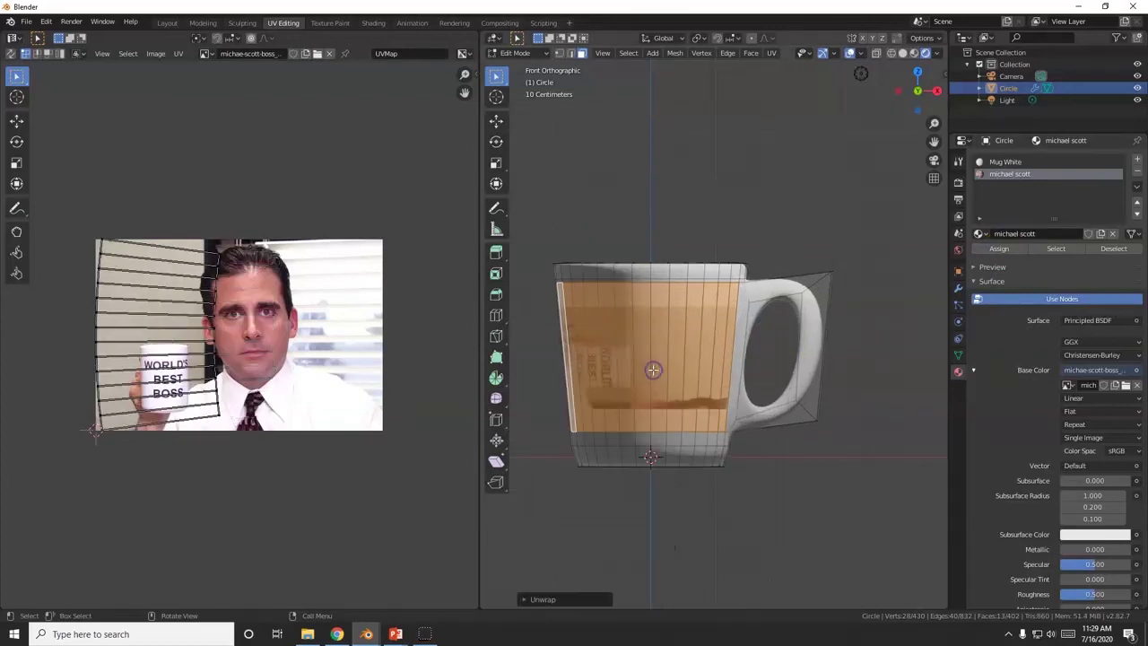
pyautogui.press('u')
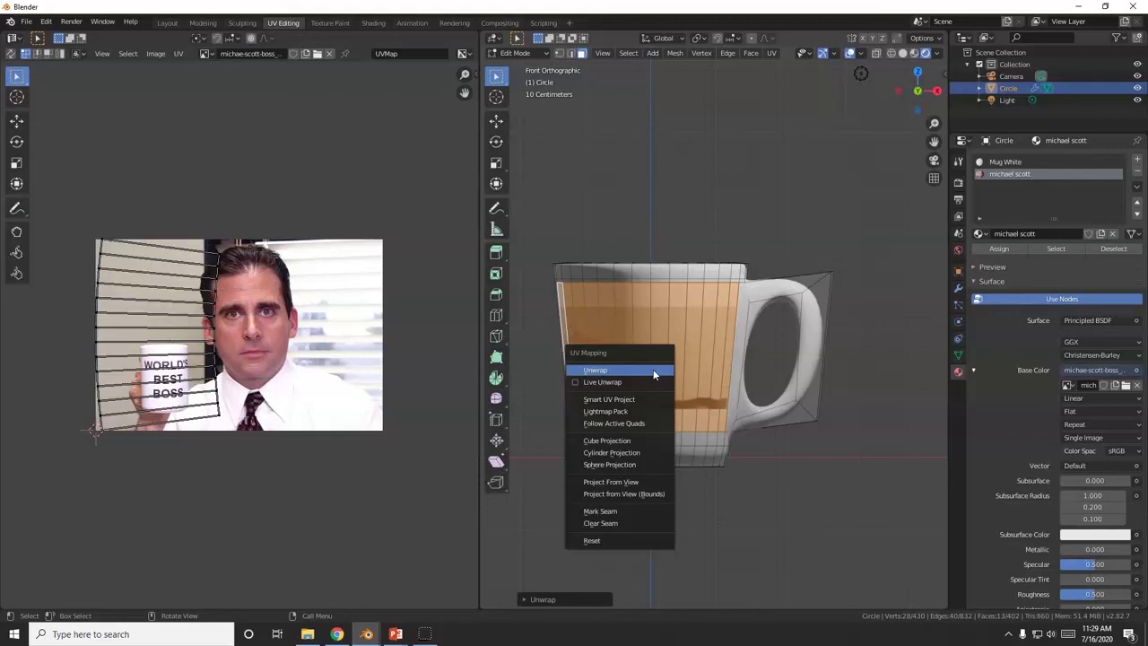
pyautogui.click(653, 371)
# - Try Cylinder Projection on the selected faces and stretch all their UVs along X to span the photo's width
pyautogui.press('u')
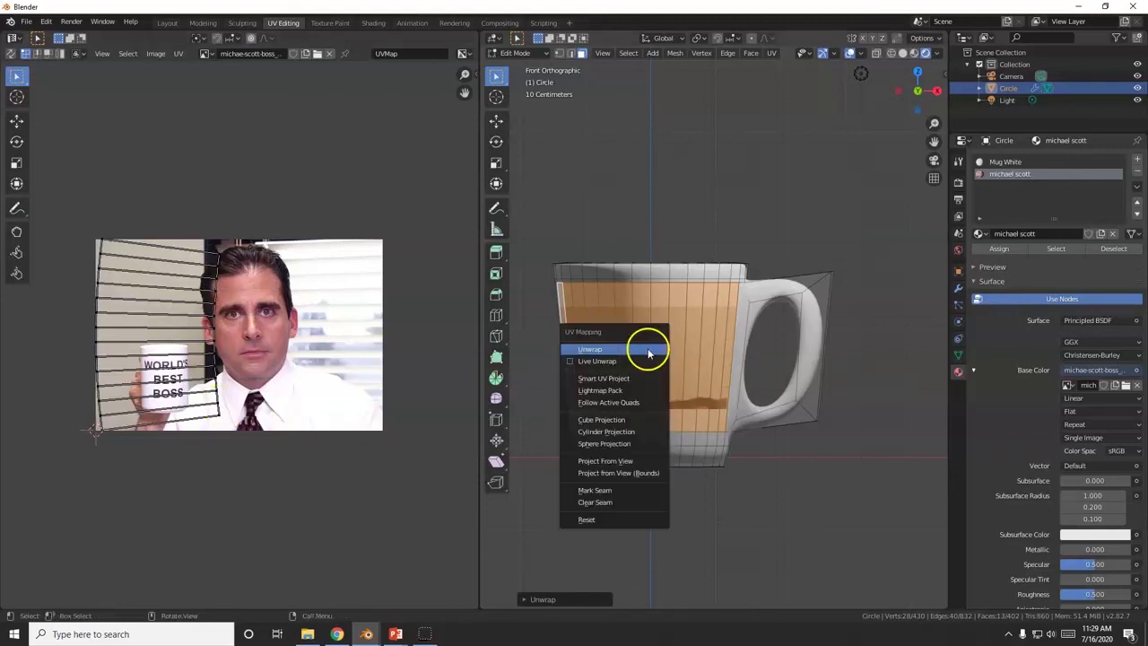
pyautogui.click(627, 433)
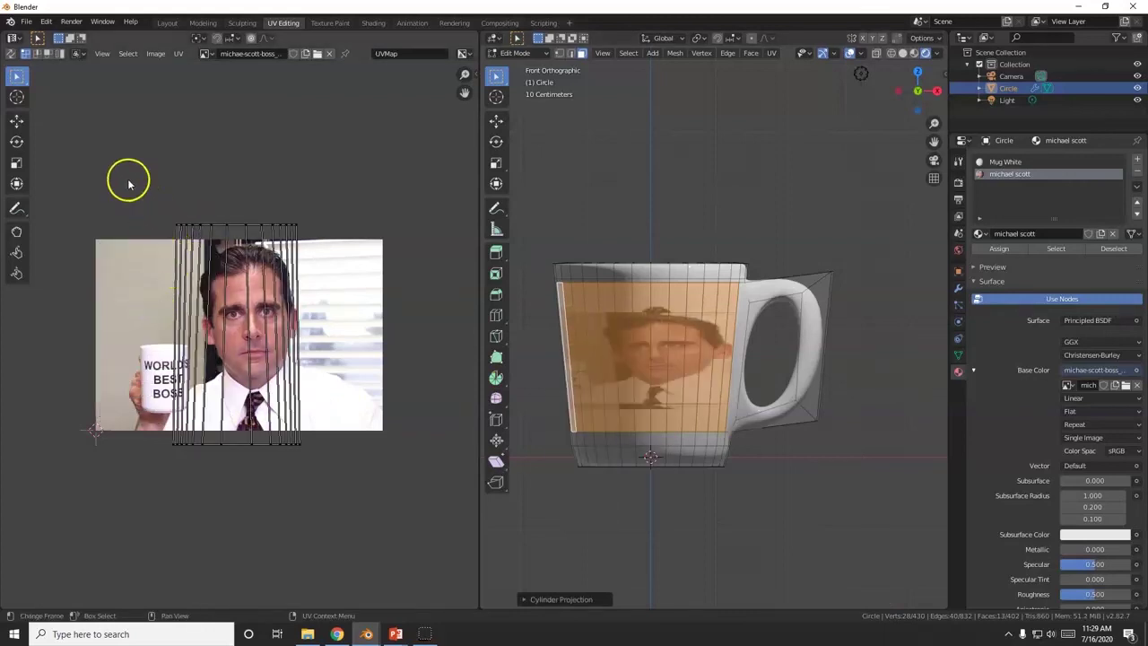
pyautogui.moveTo(119, 167); pyautogui.dragTo(334, 481)
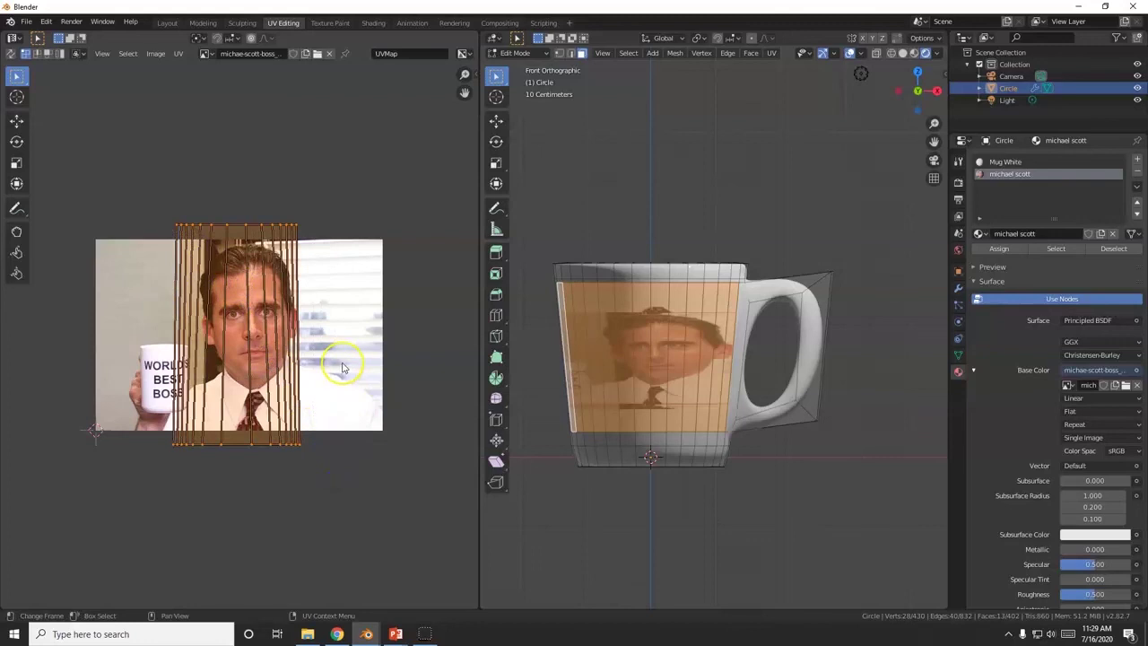
pyautogui.press('s')
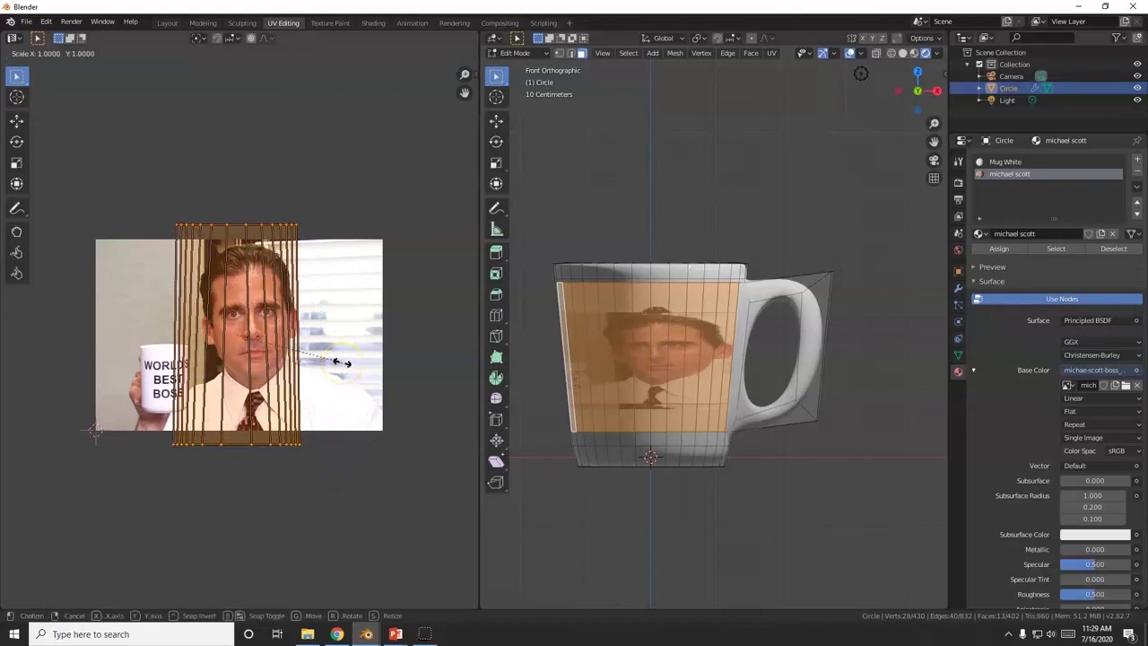
pyautogui.press('x')
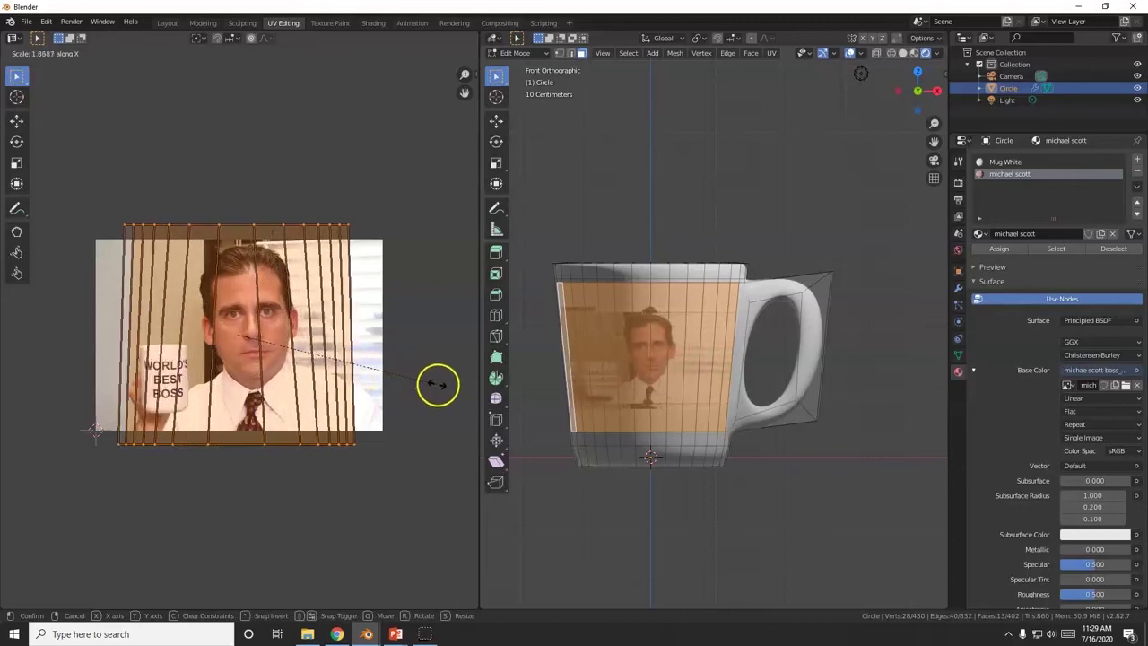
pyautogui.click(11, 391)
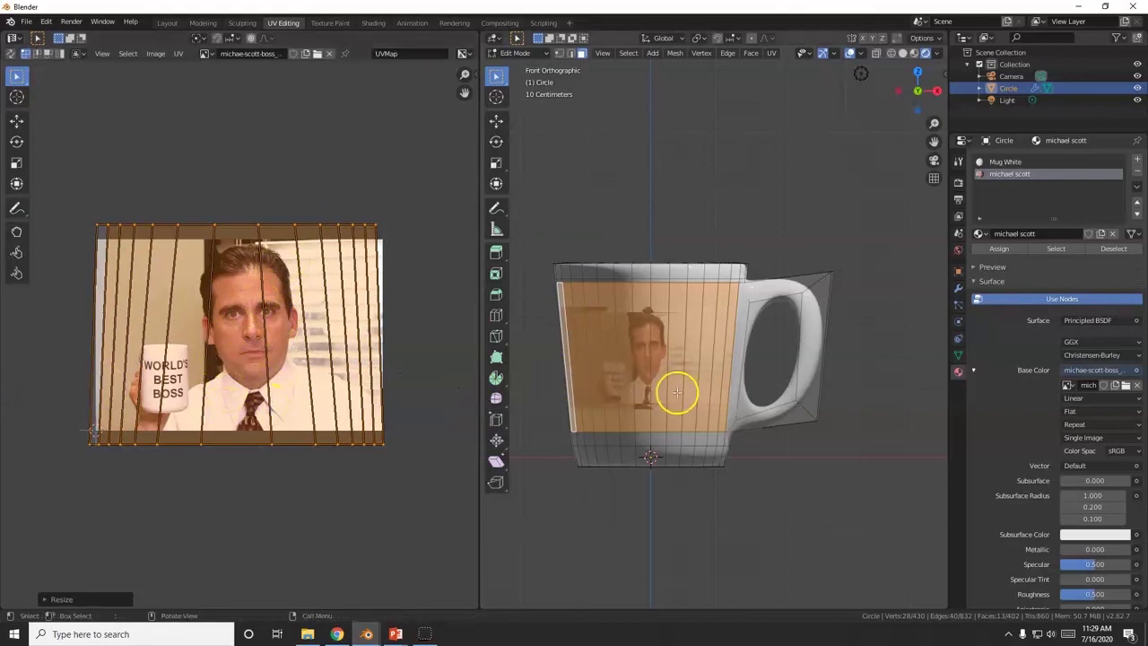
# - Unwrap the selected front faces anew and rotate their UV island 90° so the photo sits upright on the mug
pyautogui.press('u')
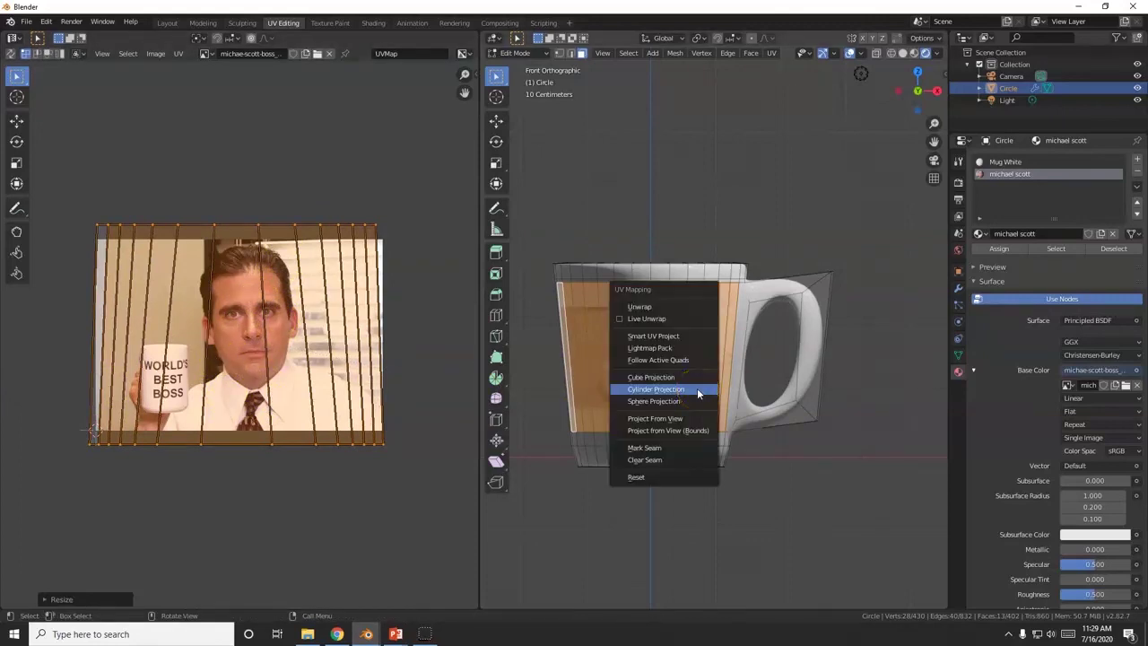
pyautogui.click(671, 306)
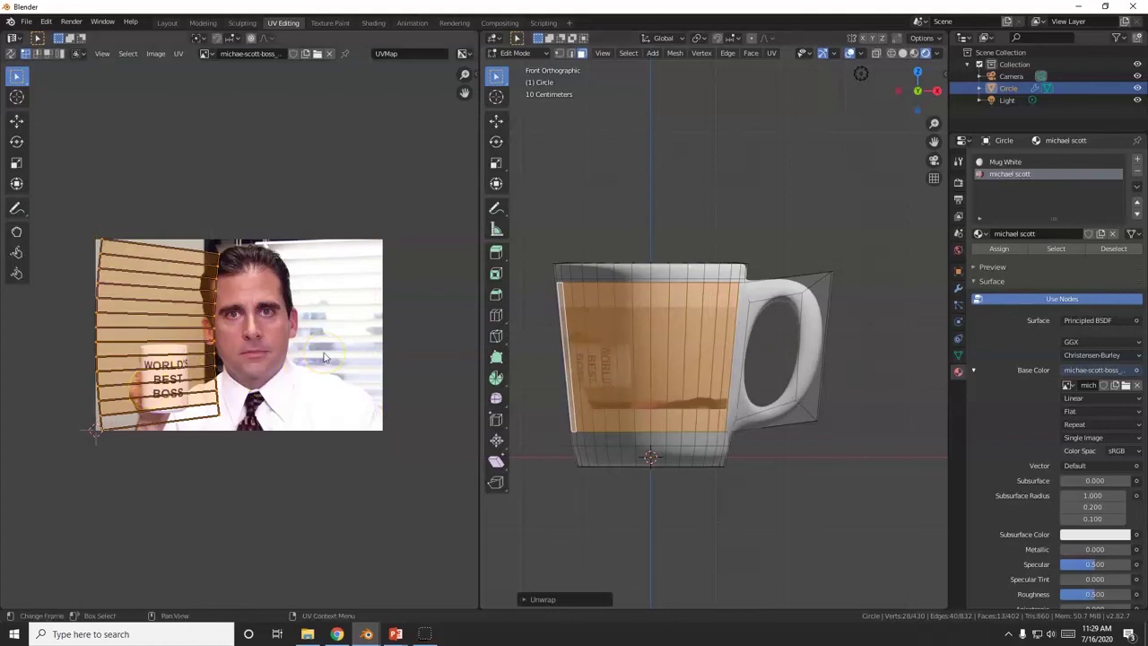
pyautogui.press('r')
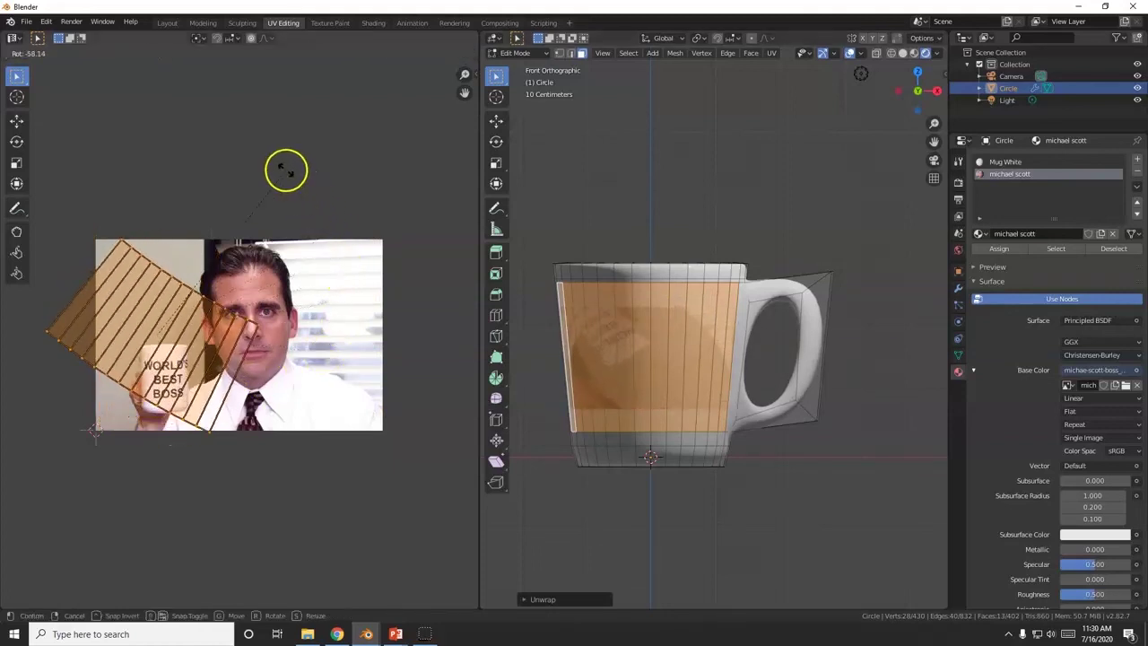
pyautogui.write('90')
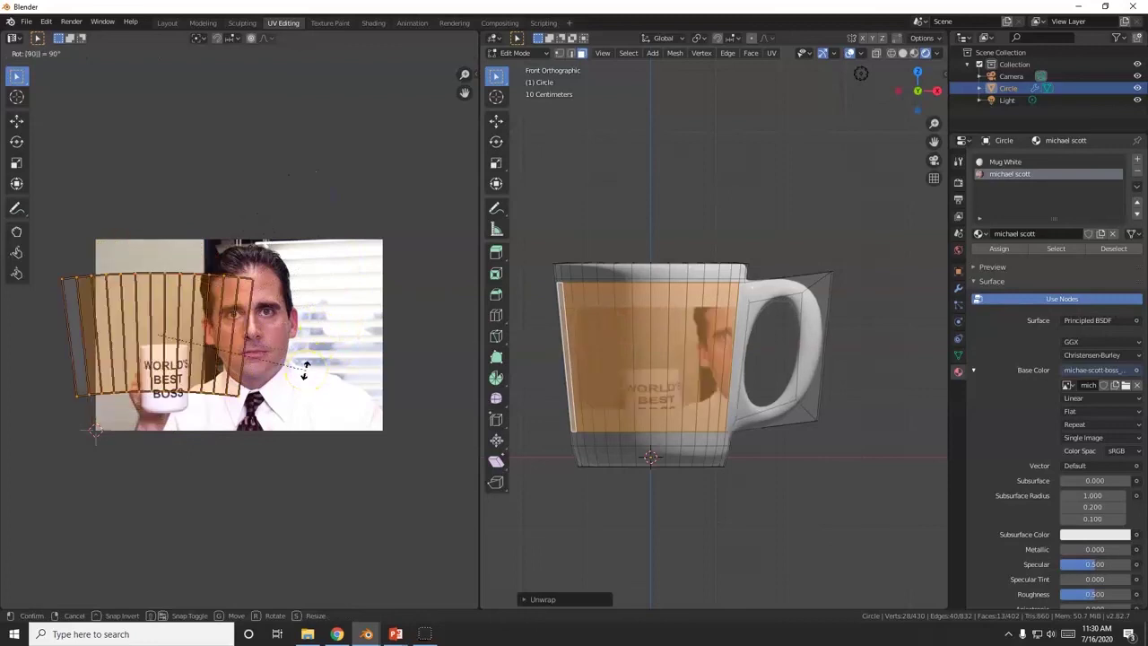
pyautogui.press('Return')
# - Move the UV island to the photo's centre and scale it up by about 1.53 to span the image
pyautogui.press('g')
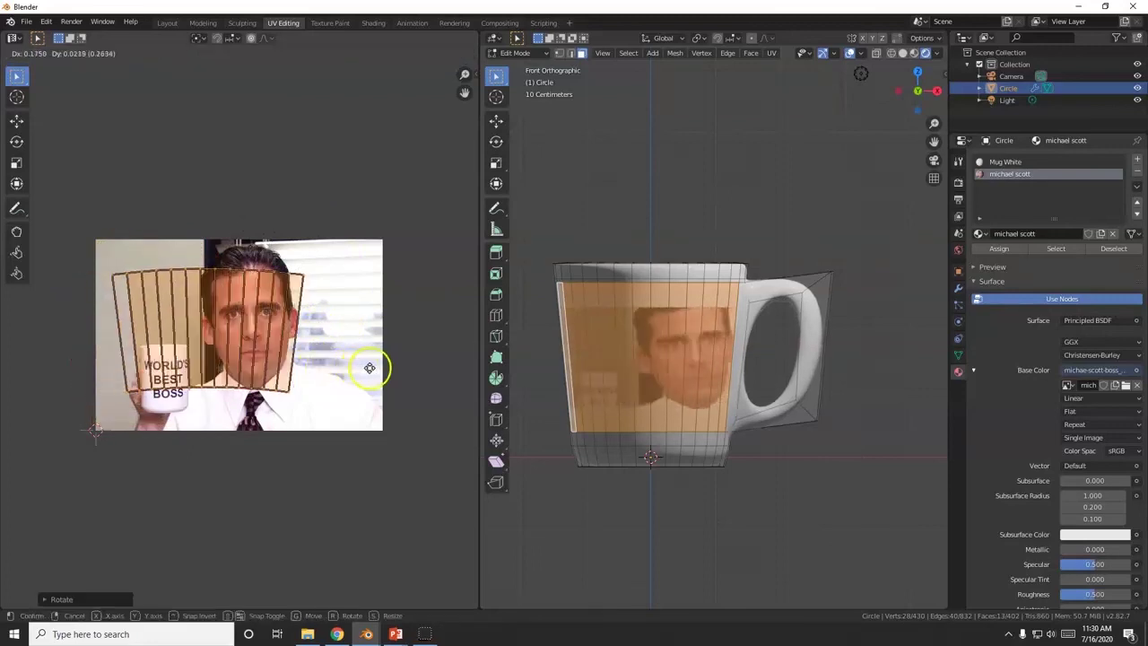
pyautogui.click(383, 370)
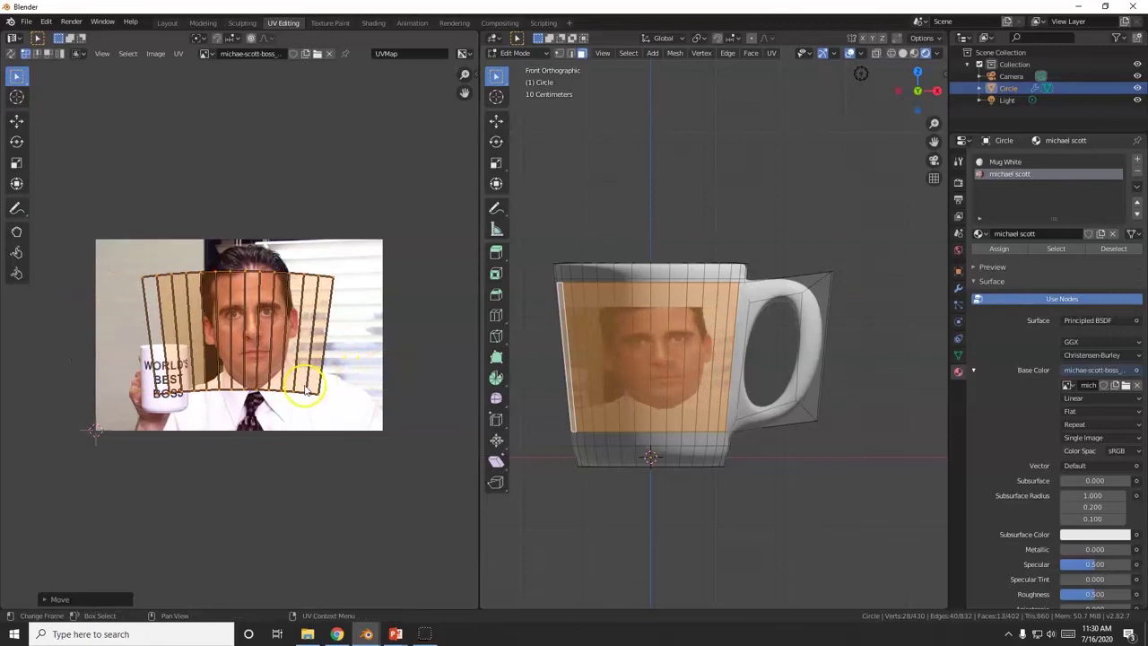
pyautogui.press('s')
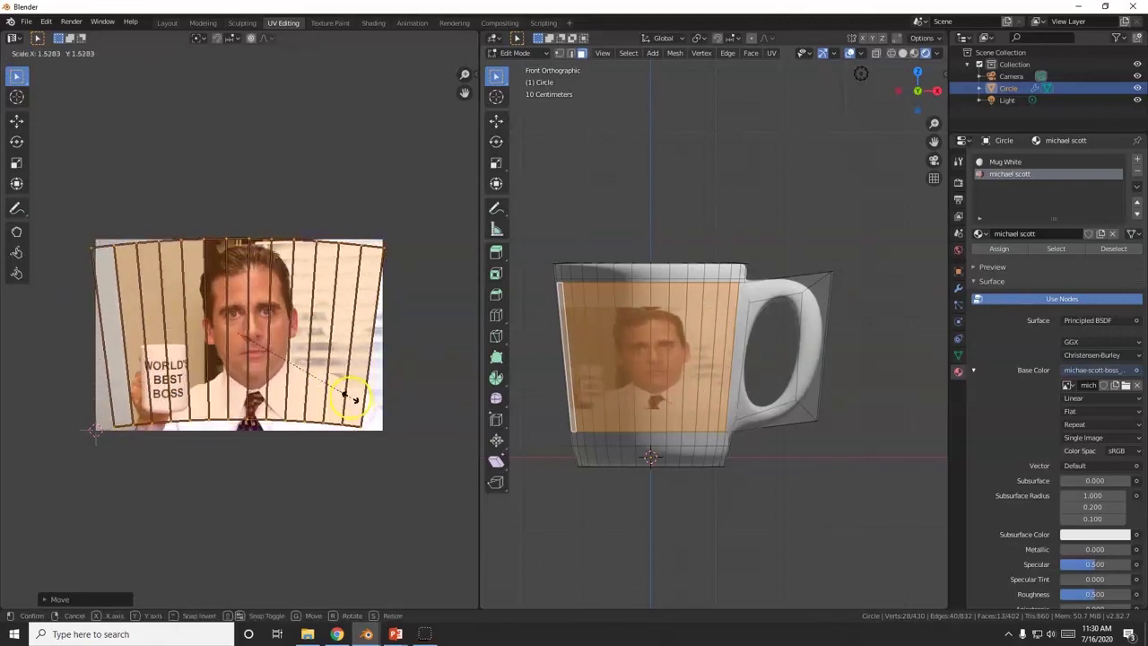
pyautogui.click(351, 401)
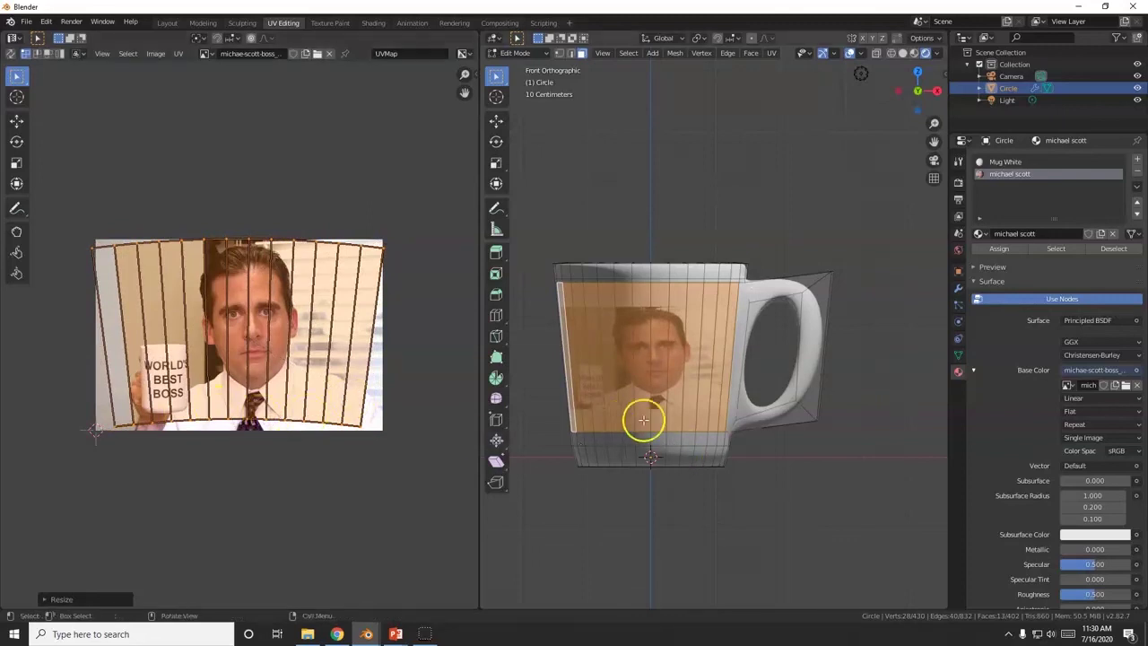
# - Shrink the UV island slightly to fit inside the photo's edges and shift it down by about 0.04 along Y
pyautogui.scroll(2, 652, 404)
pyautogui.scroll(3, 691, 386)
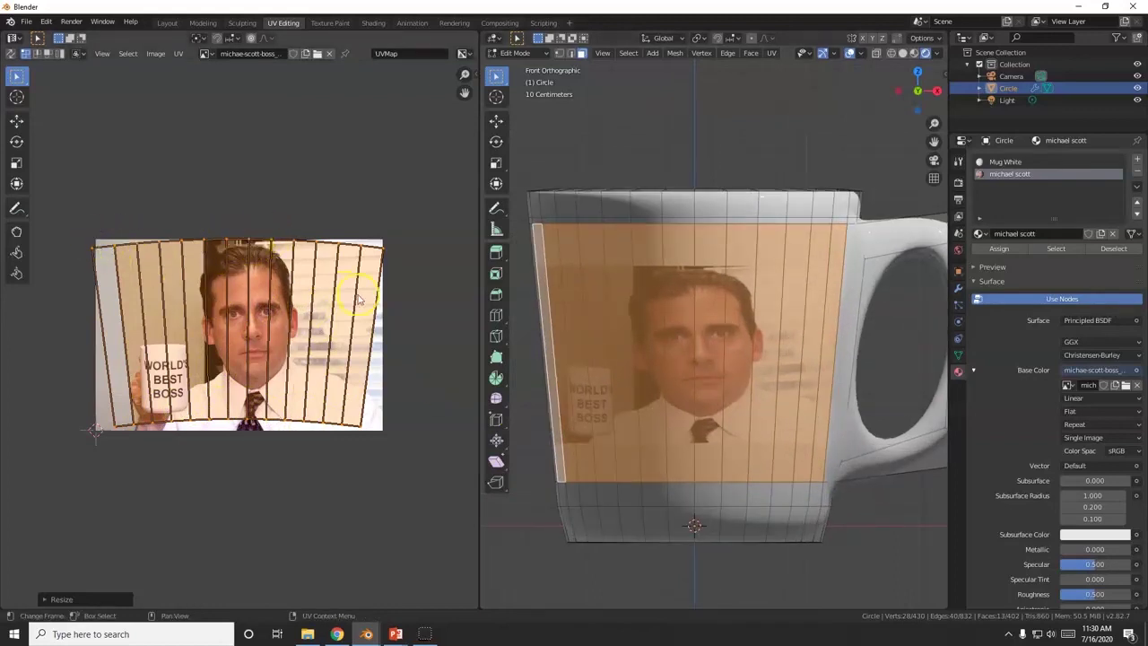
pyautogui.press('s')
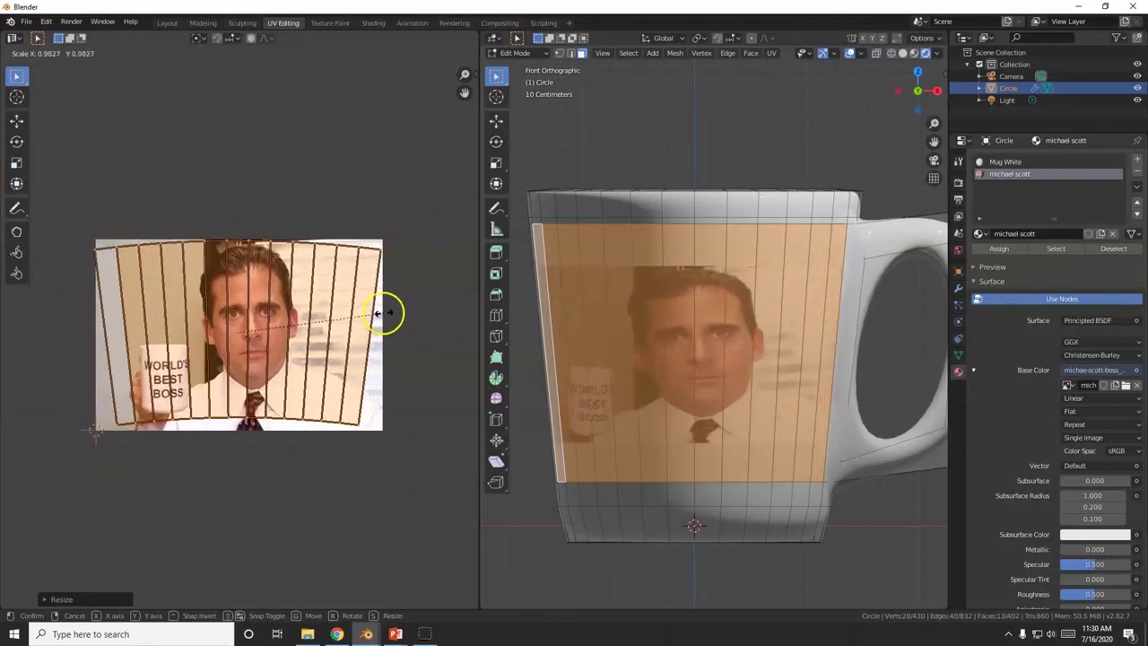
pyautogui.click(378, 312)
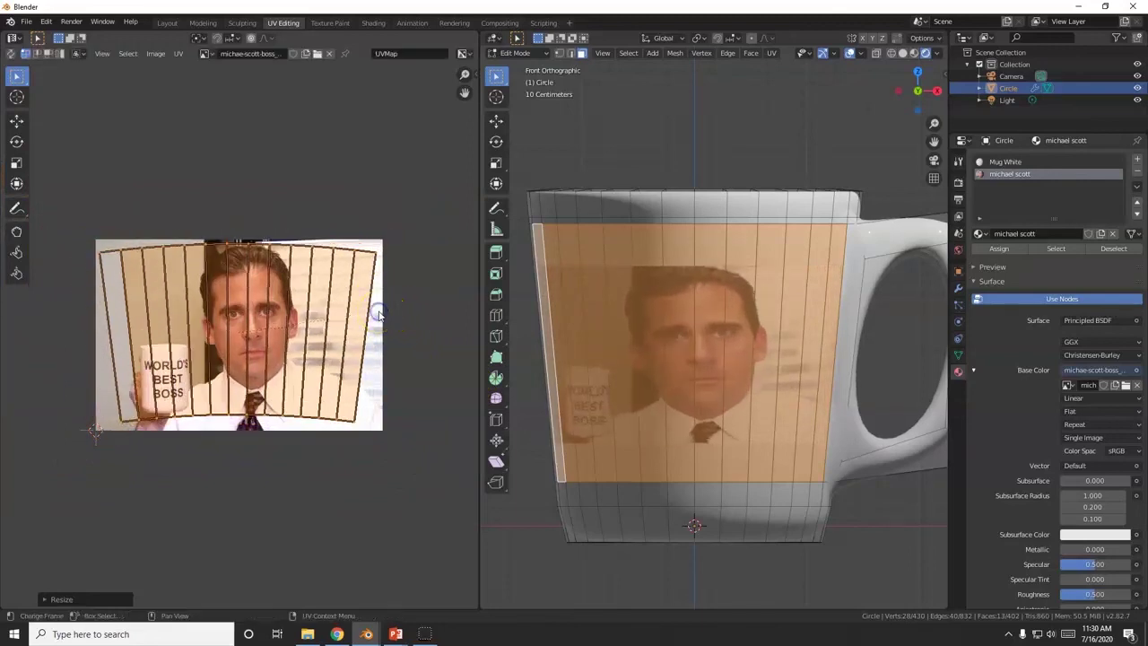
pyautogui.press('g')
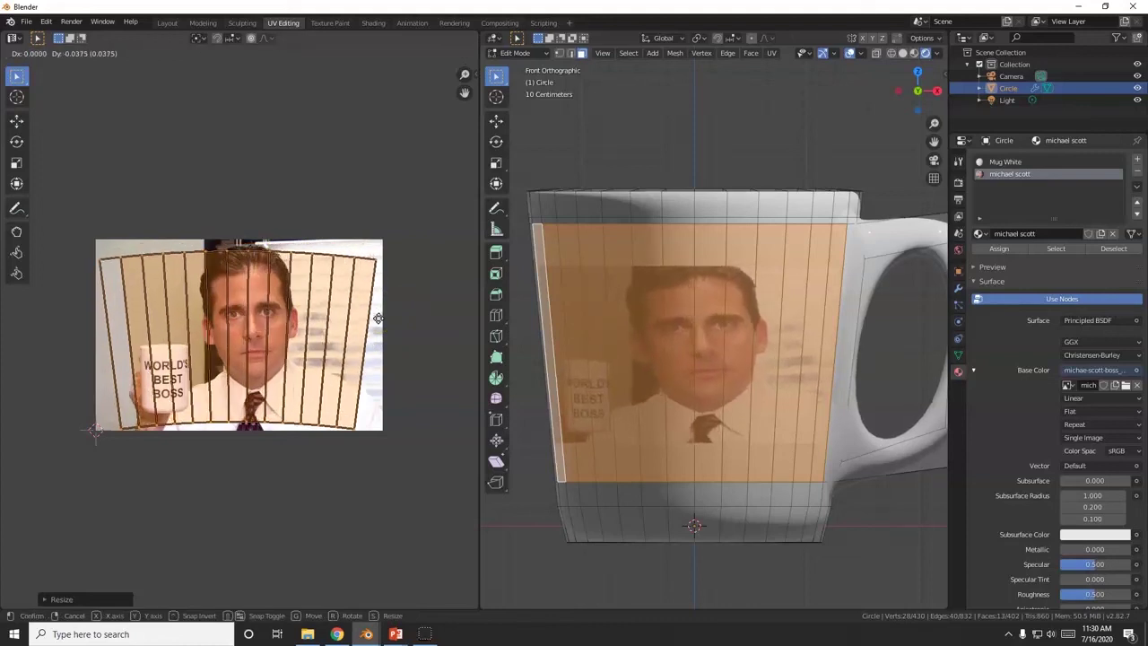
pyautogui.click(376, 316)
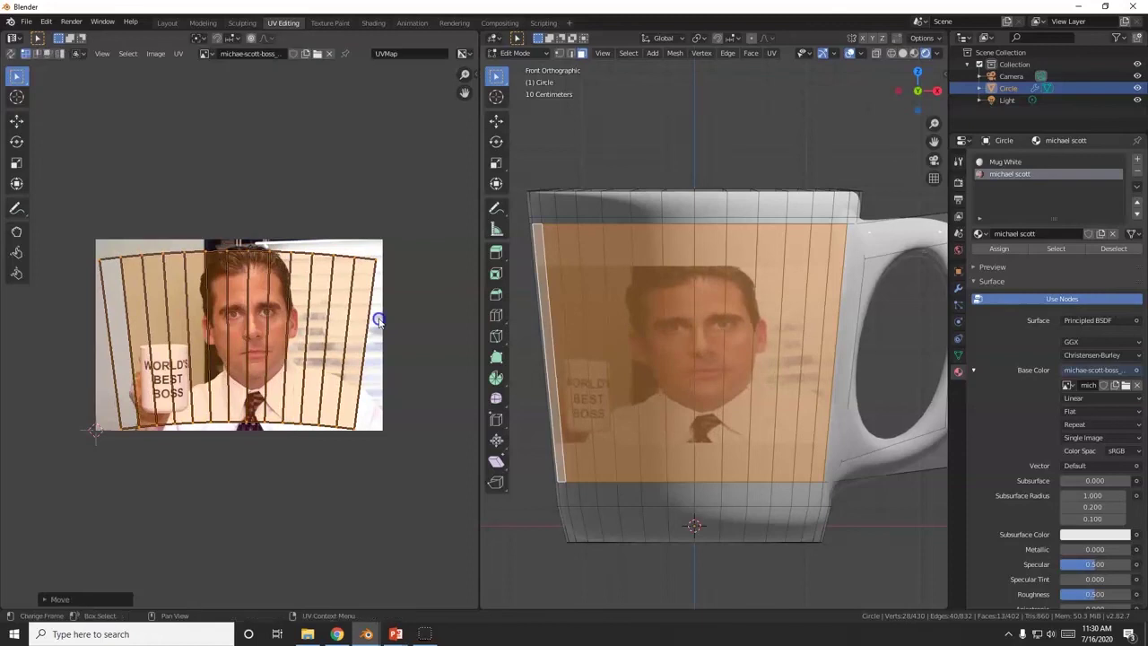
# - Switch to the Layout workspace and examine the photo on the mug's front in the rendered view
pyautogui.click(166, 22)
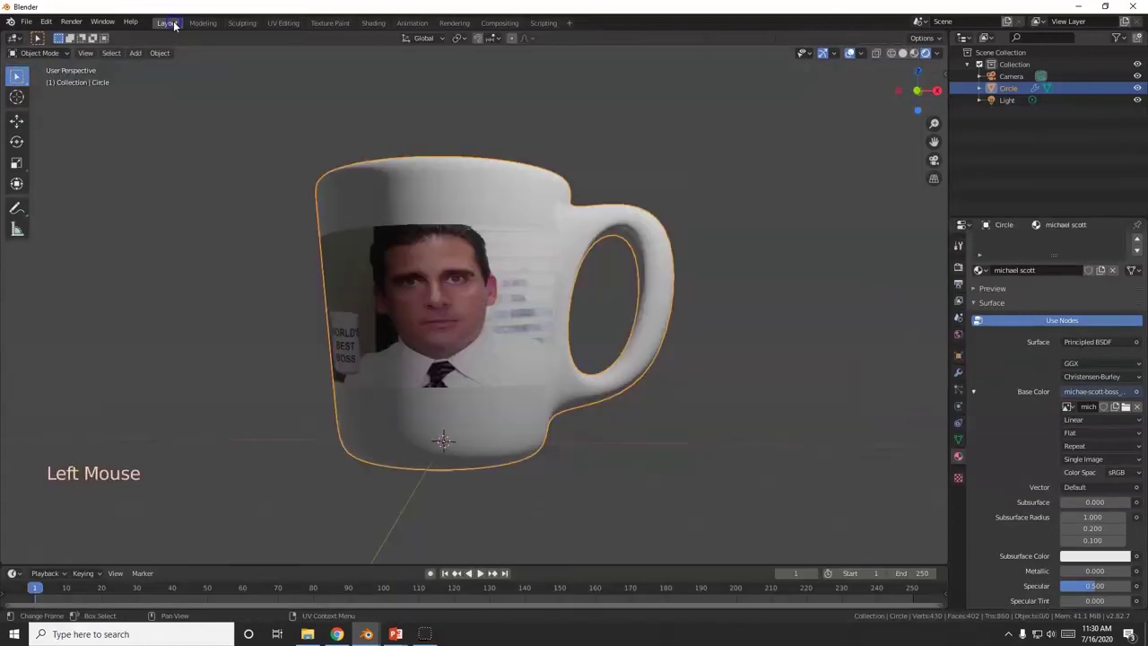
pyautogui.scroll(-2, 363, 350)
pyautogui.moveTo(366, 349)
pyautogui.mouseDown(button='middle')
pyautogui.moveTo(456, 351)
pyautogui.moveTo(392, 343)
pyautogui.moveTo(285, 358)
pyautogui.moveTo(382, 349)
pyautogui.moveTo(357, 348)
pyautogui.mouseUp(button='middle')
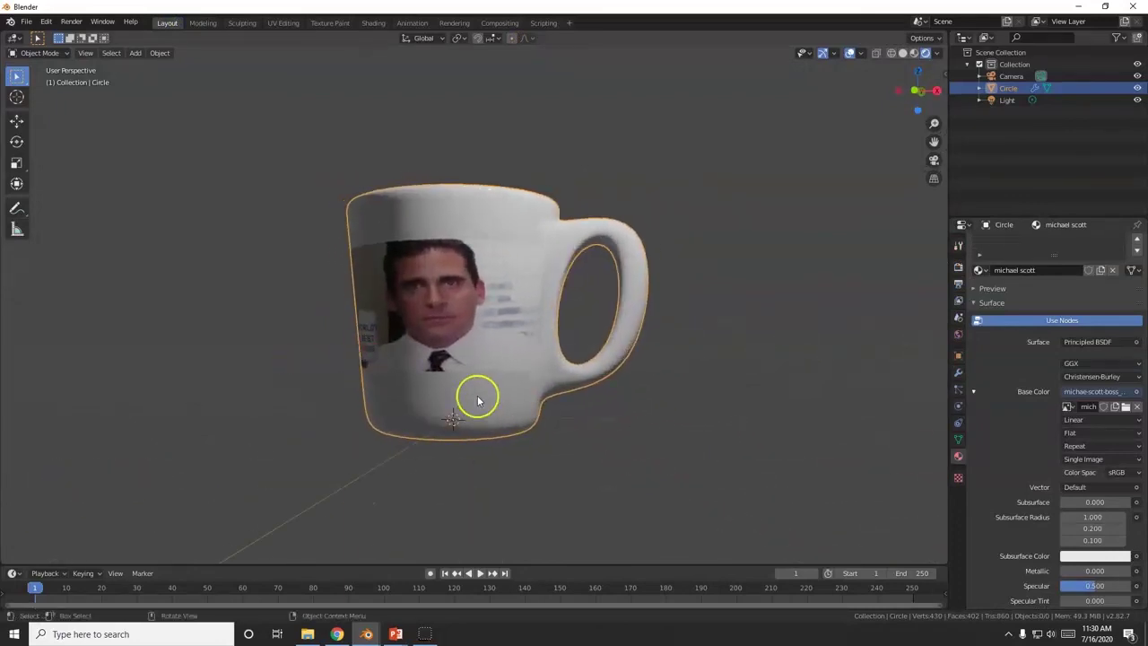
pyautogui.scroll(2, 476, 392)
pyautogui.click(429, 633)
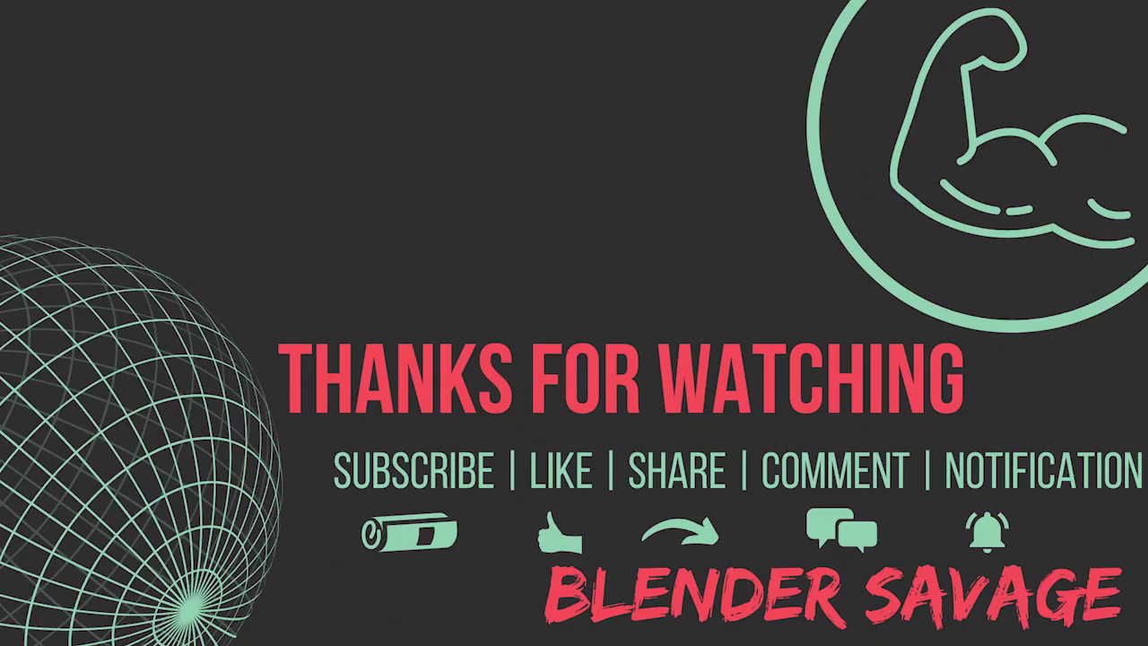